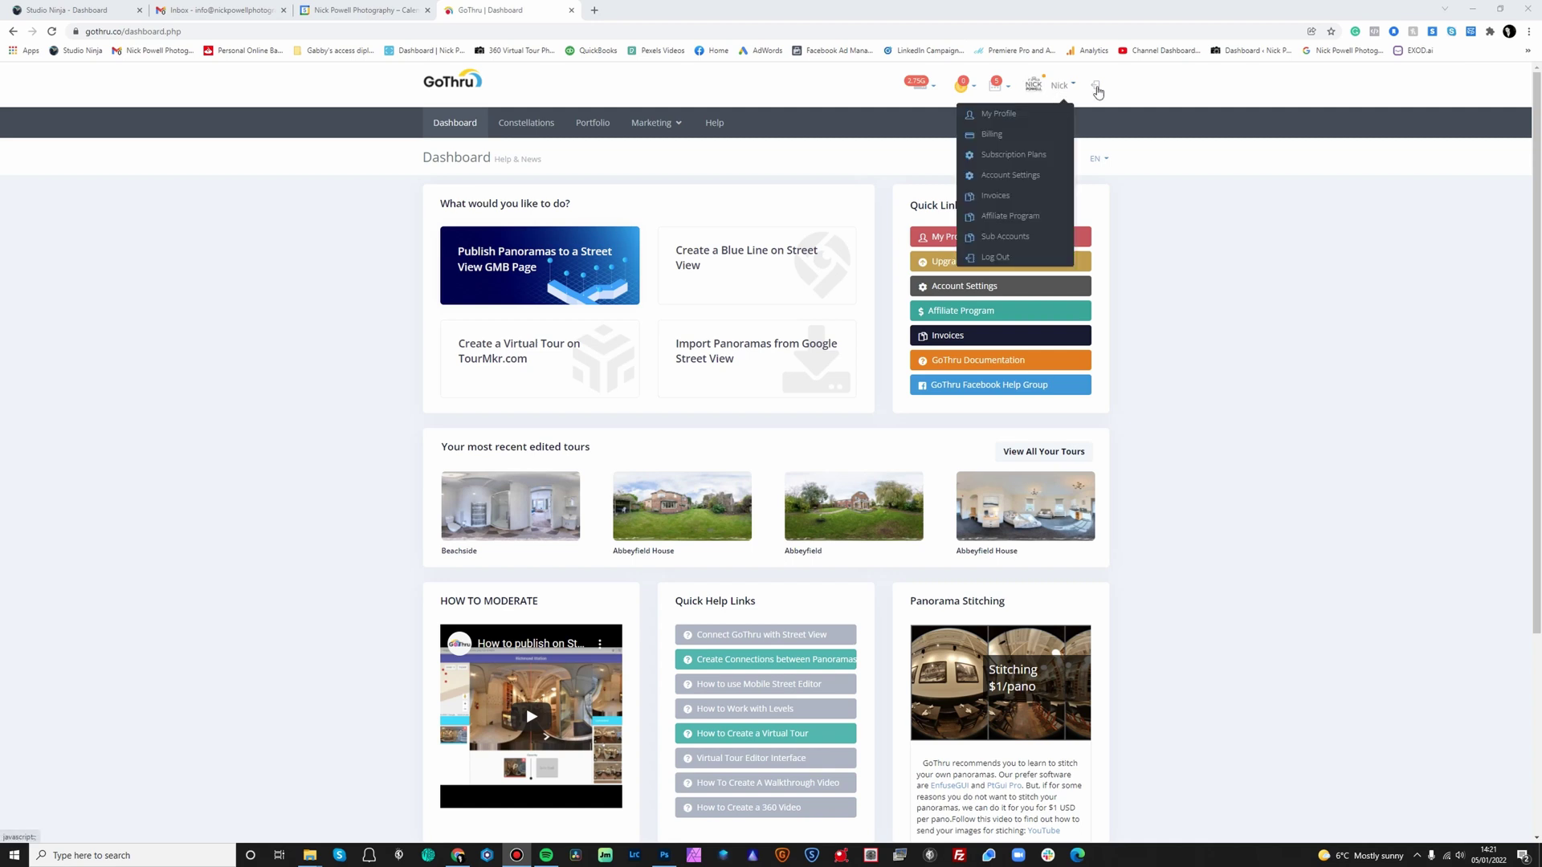
{"action": "left_click", "coordinate": [1144, 294]}
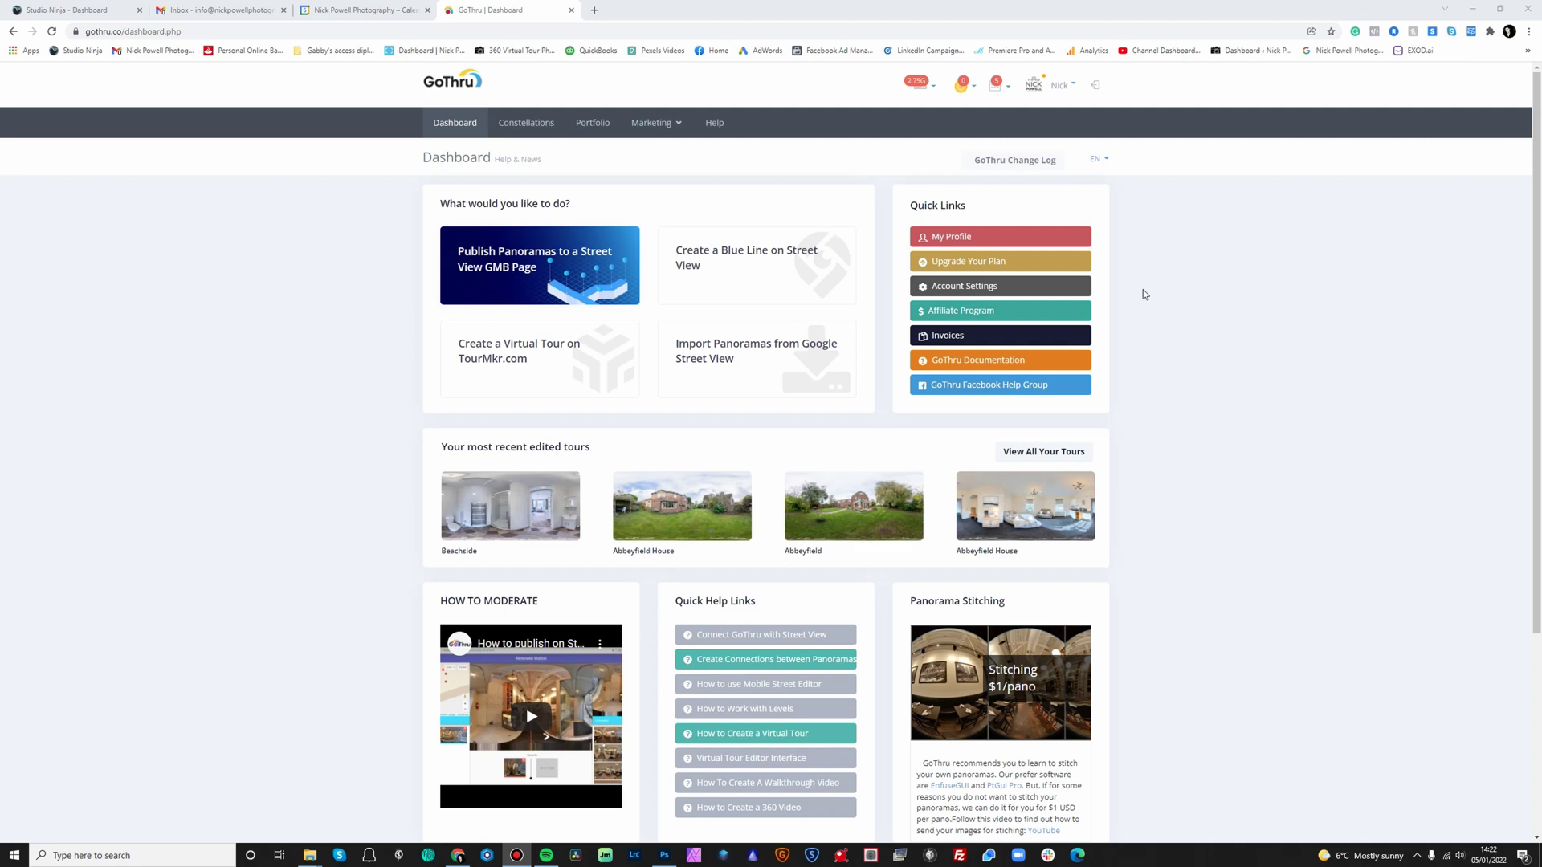
{"action": "left_click", "coordinate": [1061, 85]}
{"action": "left_click", "coordinate": [1165, 313]}
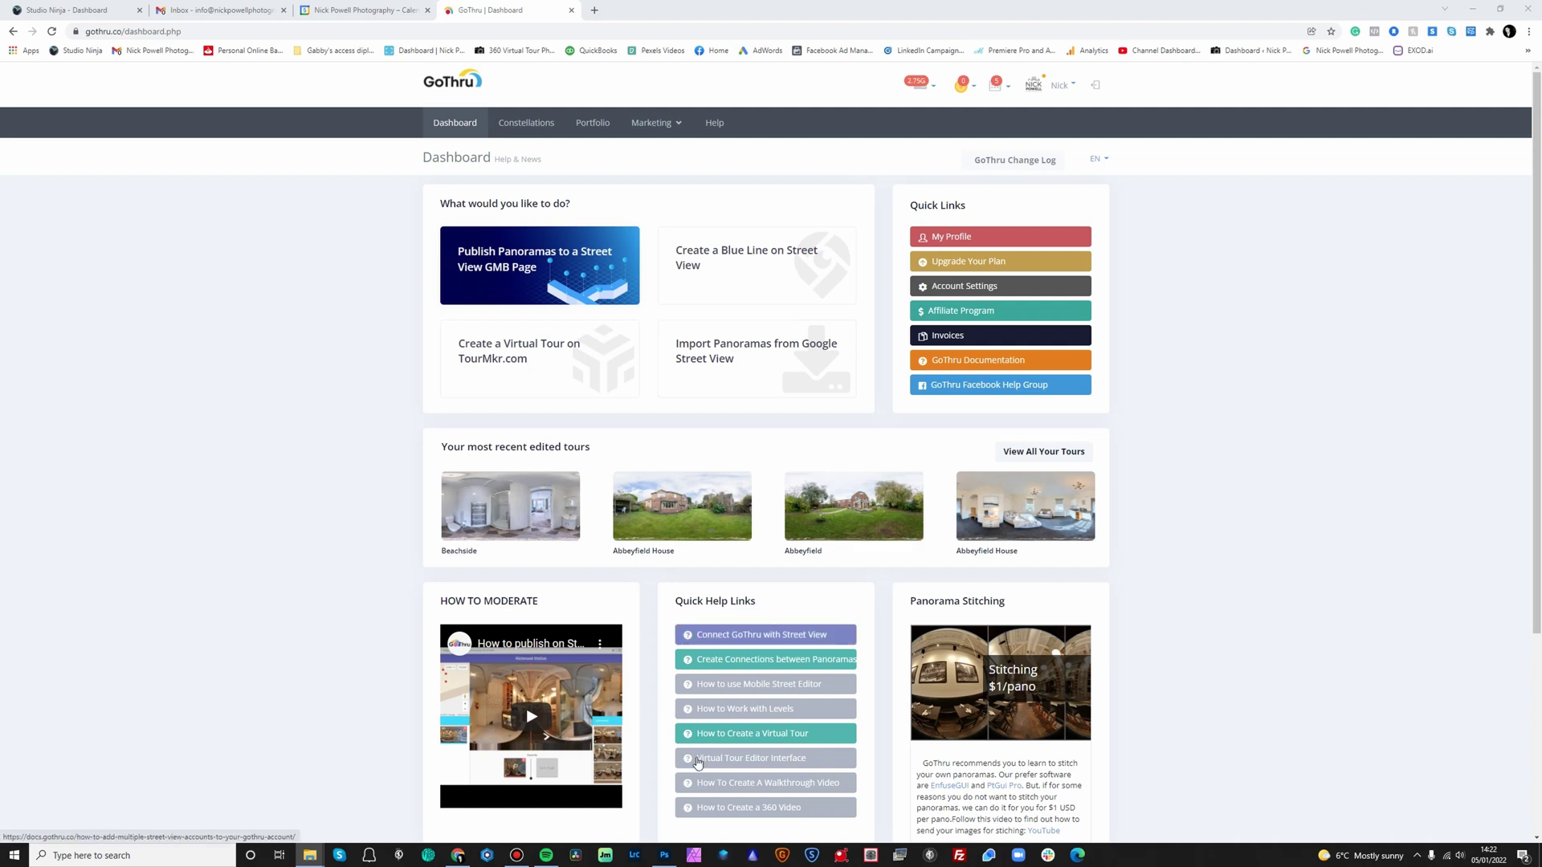
Switch to Photoshop and set up a Batch that plays the GoThru Resize action from the custom action set
{"action": "left_click", "coordinate": [664, 856]}
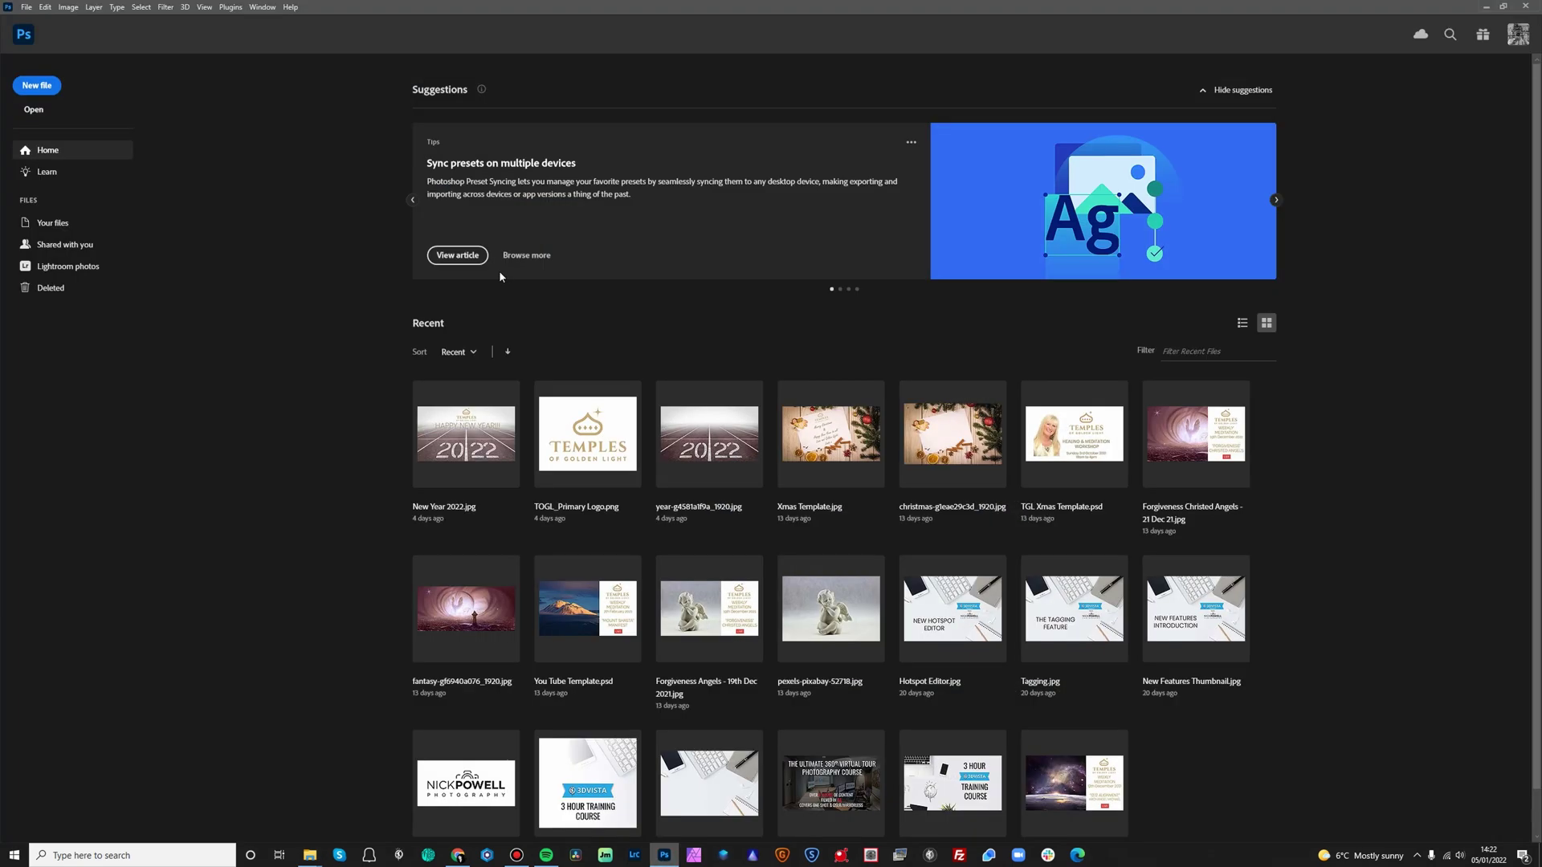
{"action": "left_click", "coordinate": [26, 8]}
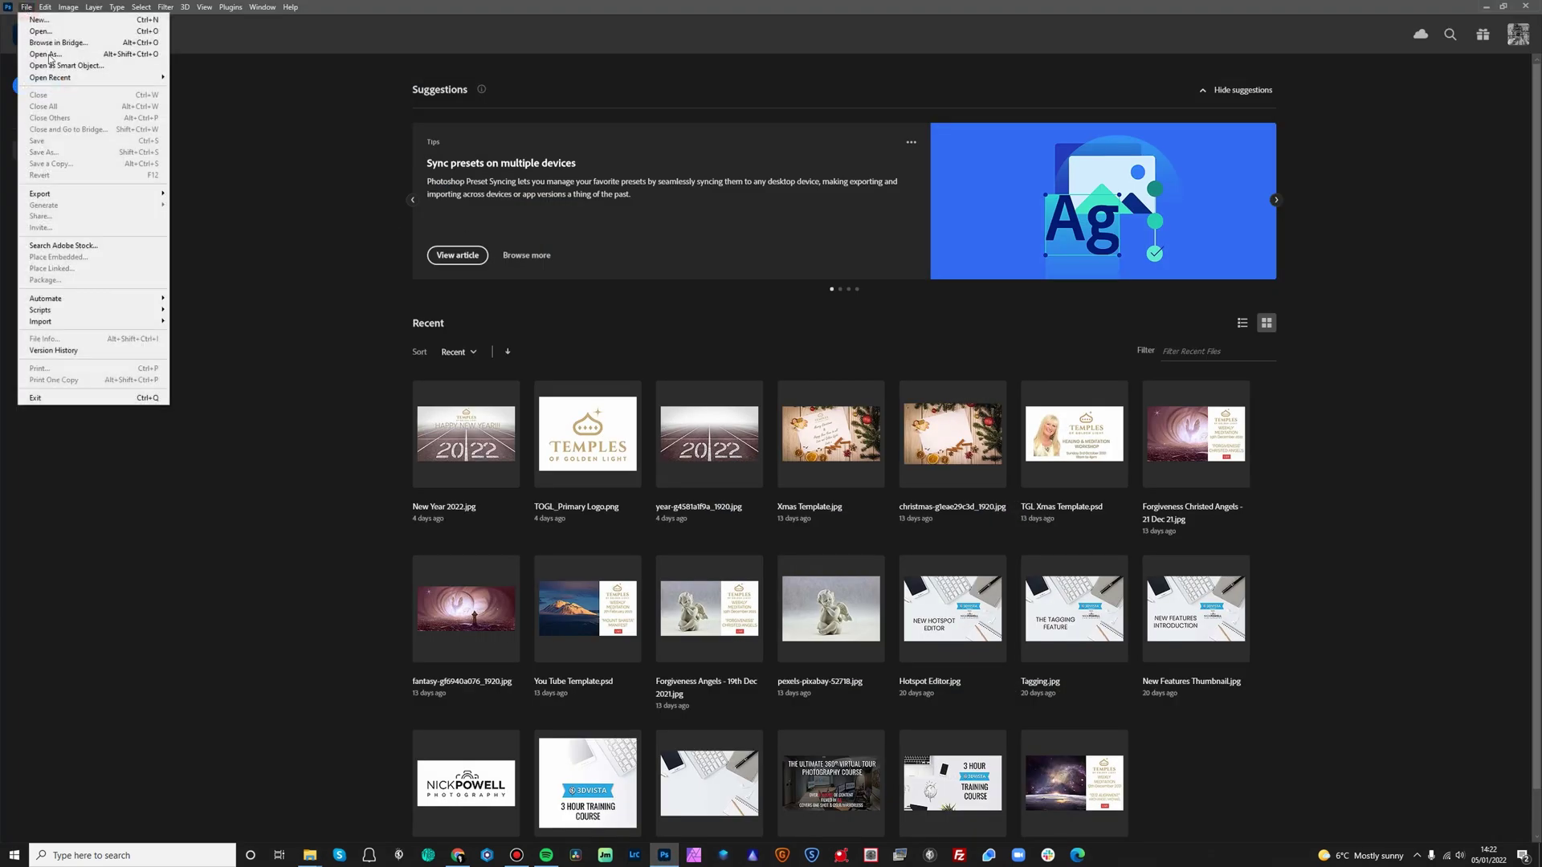
{"action": "mouse_move", "coordinate": [110, 302]}
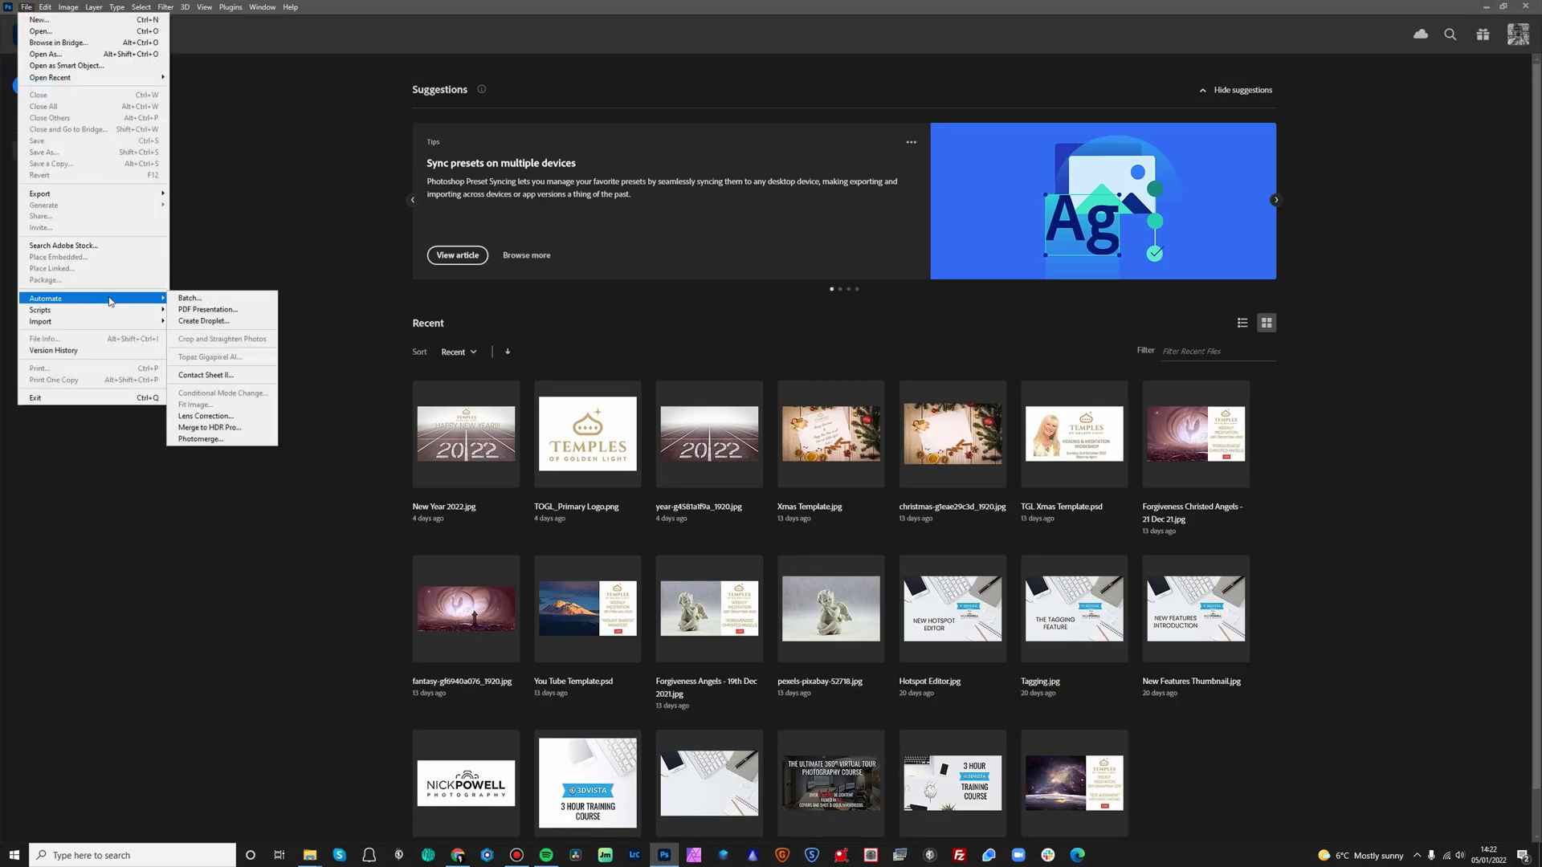
{"action": "left_click", "coordinate": [193, 298]}
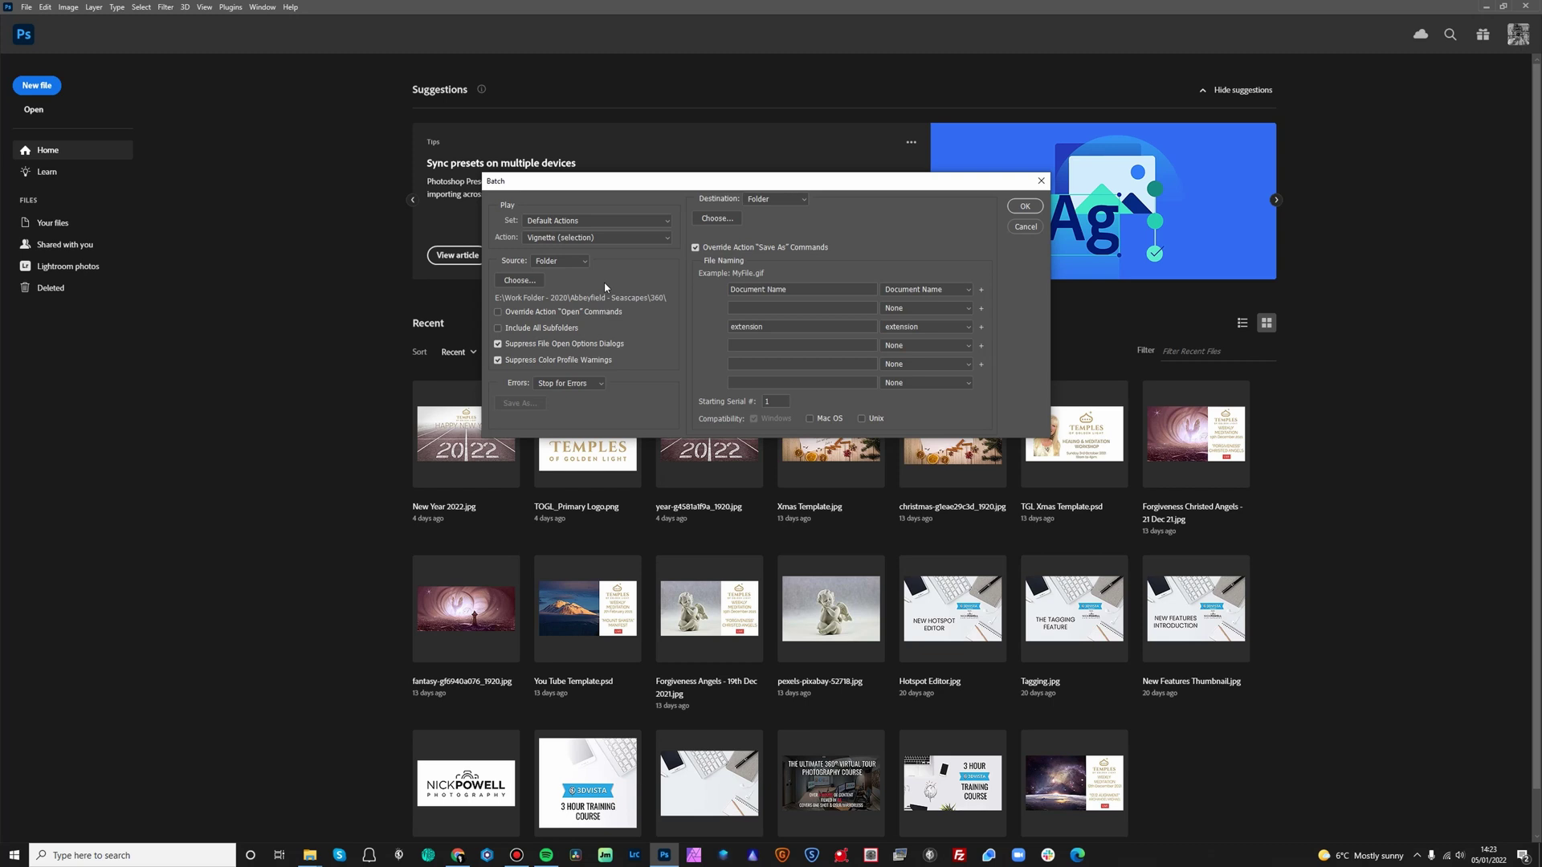
{"action": "left_click", "coordinate": [643, 223]}
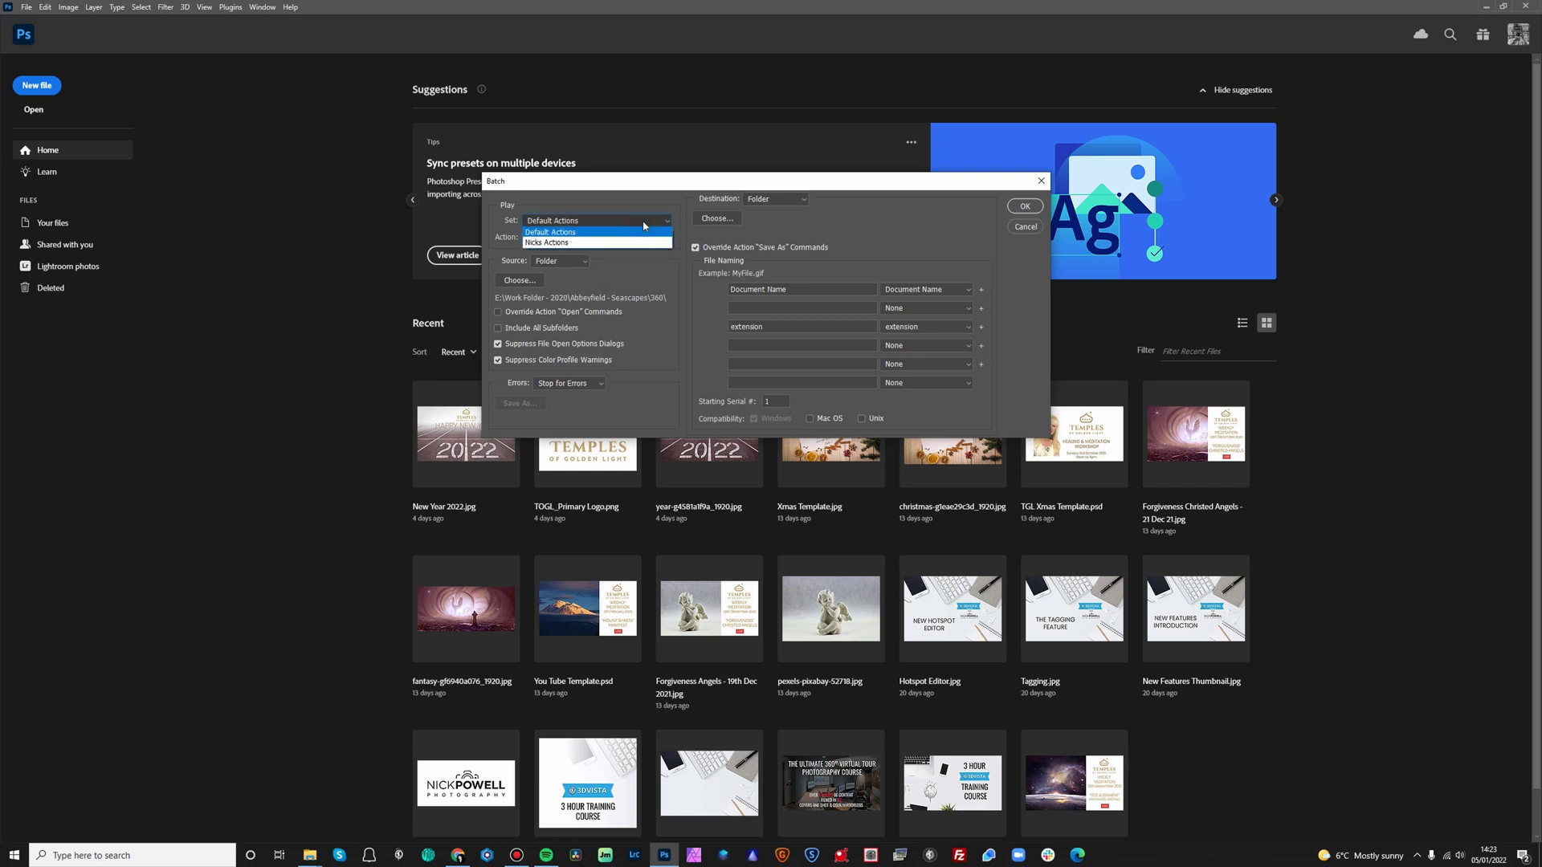
{"action": "left_click", "coordinate": [612, 241]}
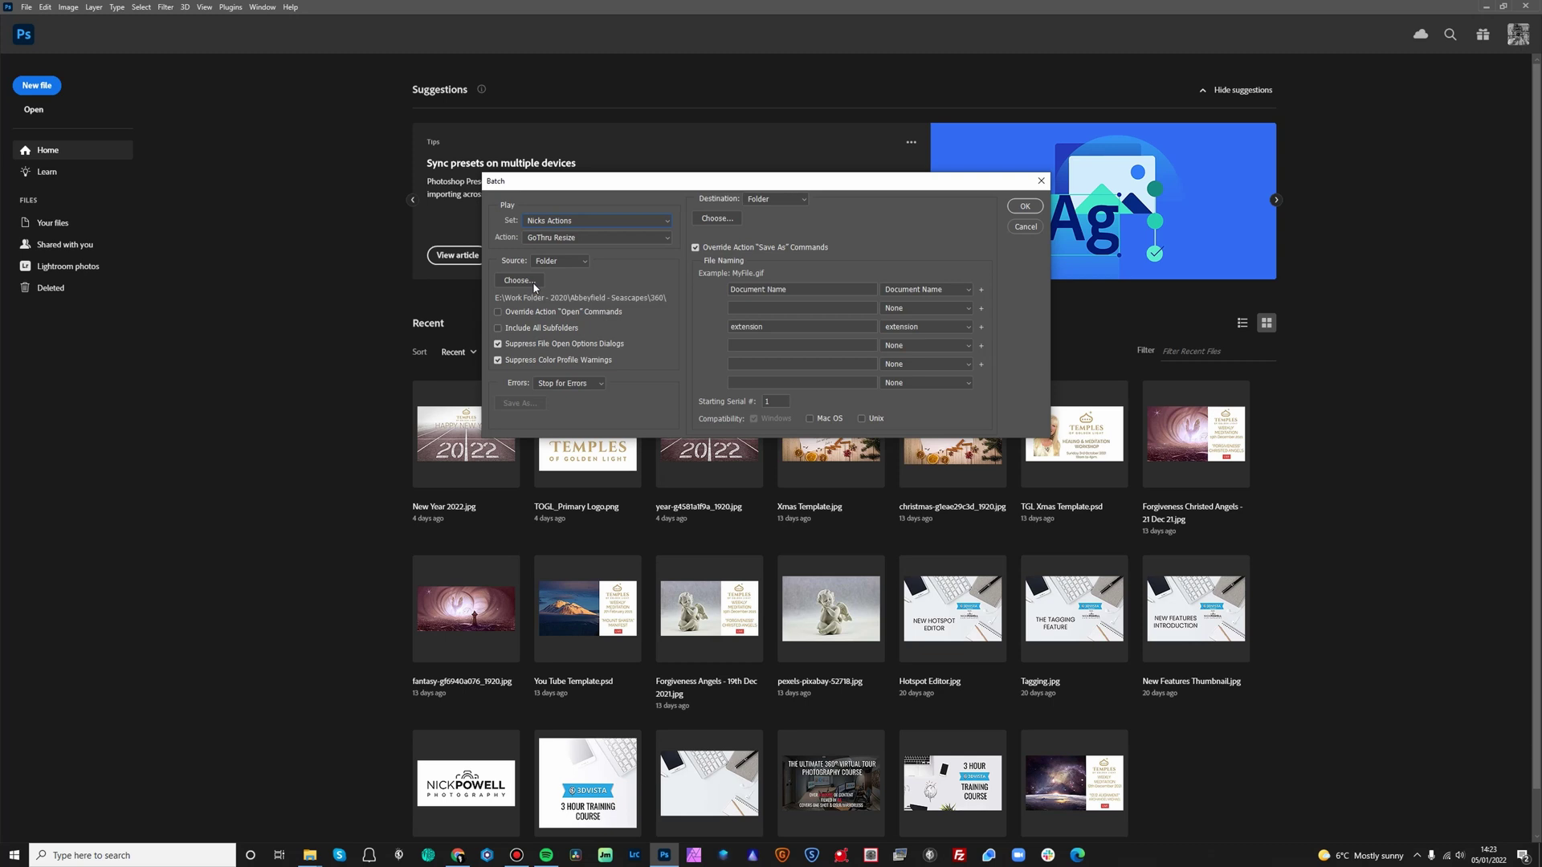
Create a GoThru Images folder inside Abbeyfield - Seascapes as the batch destination and run the batch
{"action": "left_click", "coordinate": [713, 219]}
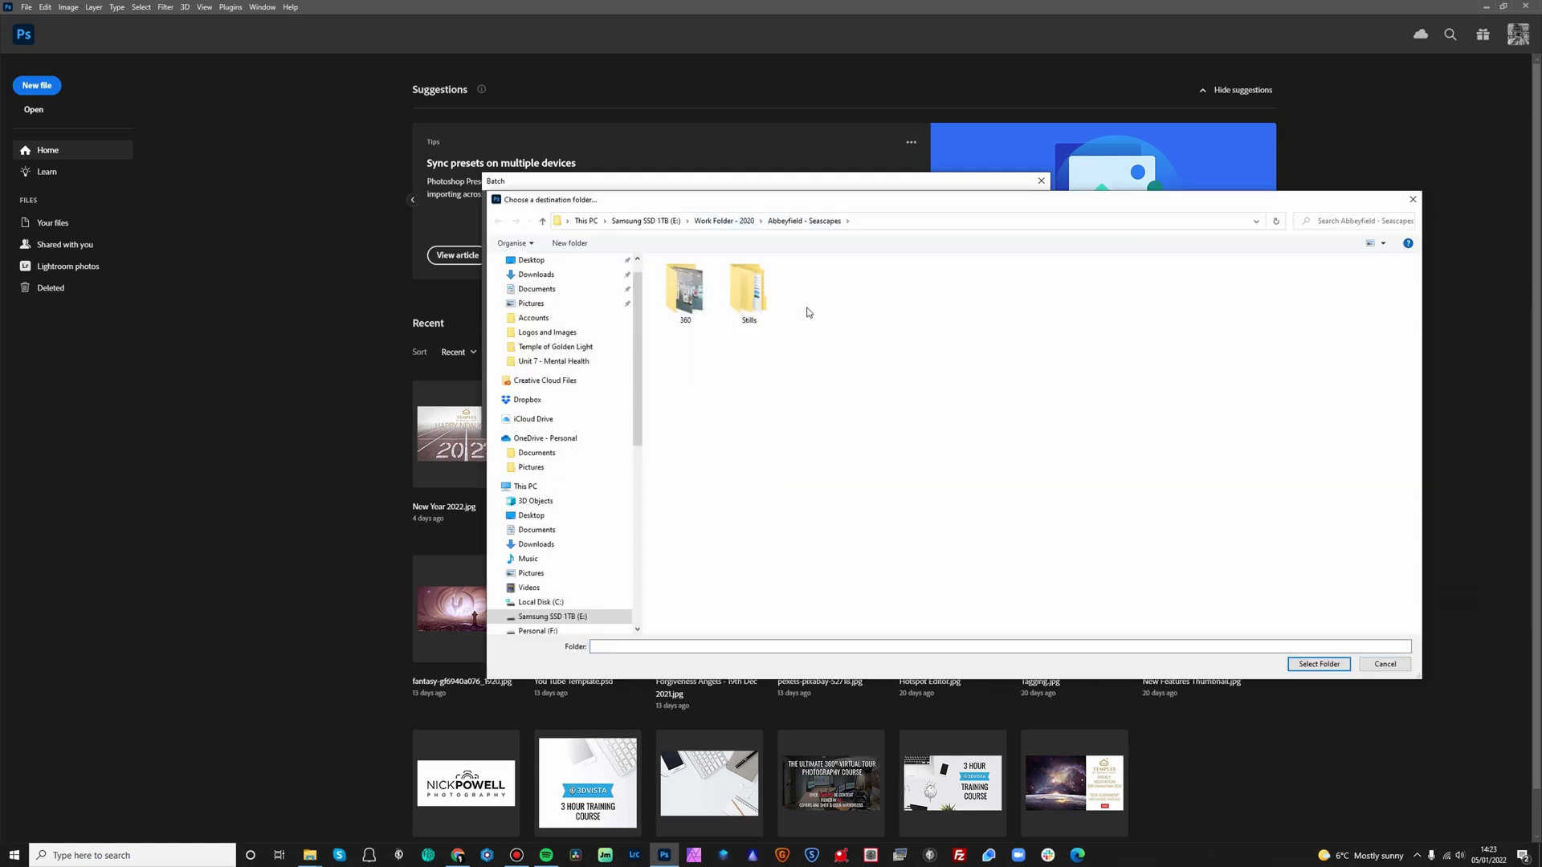
{"action": "key", "text": "ctrl+shift+n"}
{"action": "type", "text": "GoThru Images"}
{"action": "key", "text": "Return"}
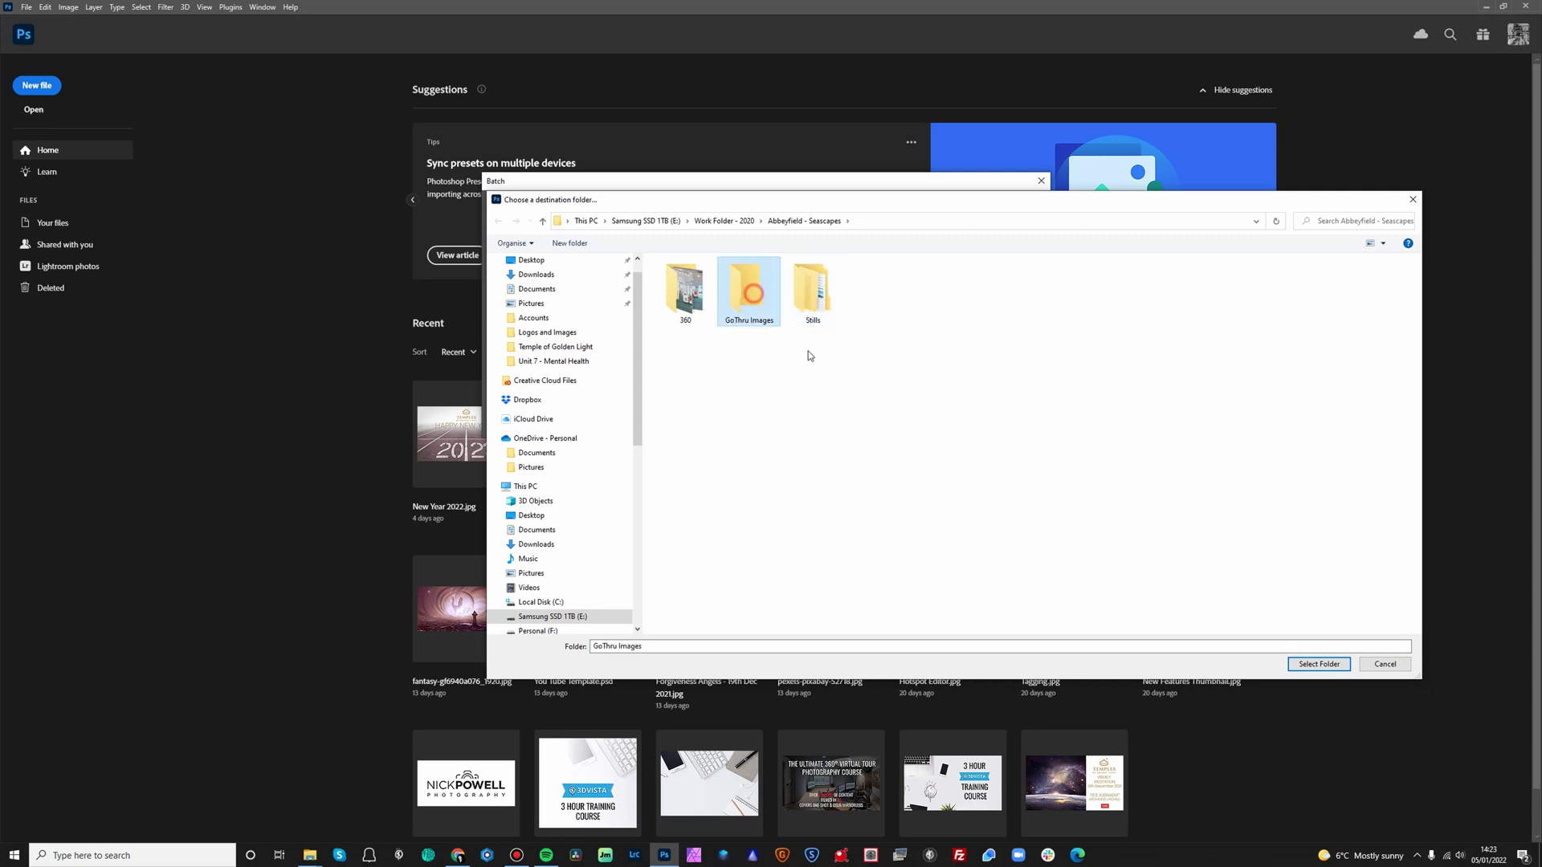
{"action": "left_click", "coordinate": [1312, 665]}
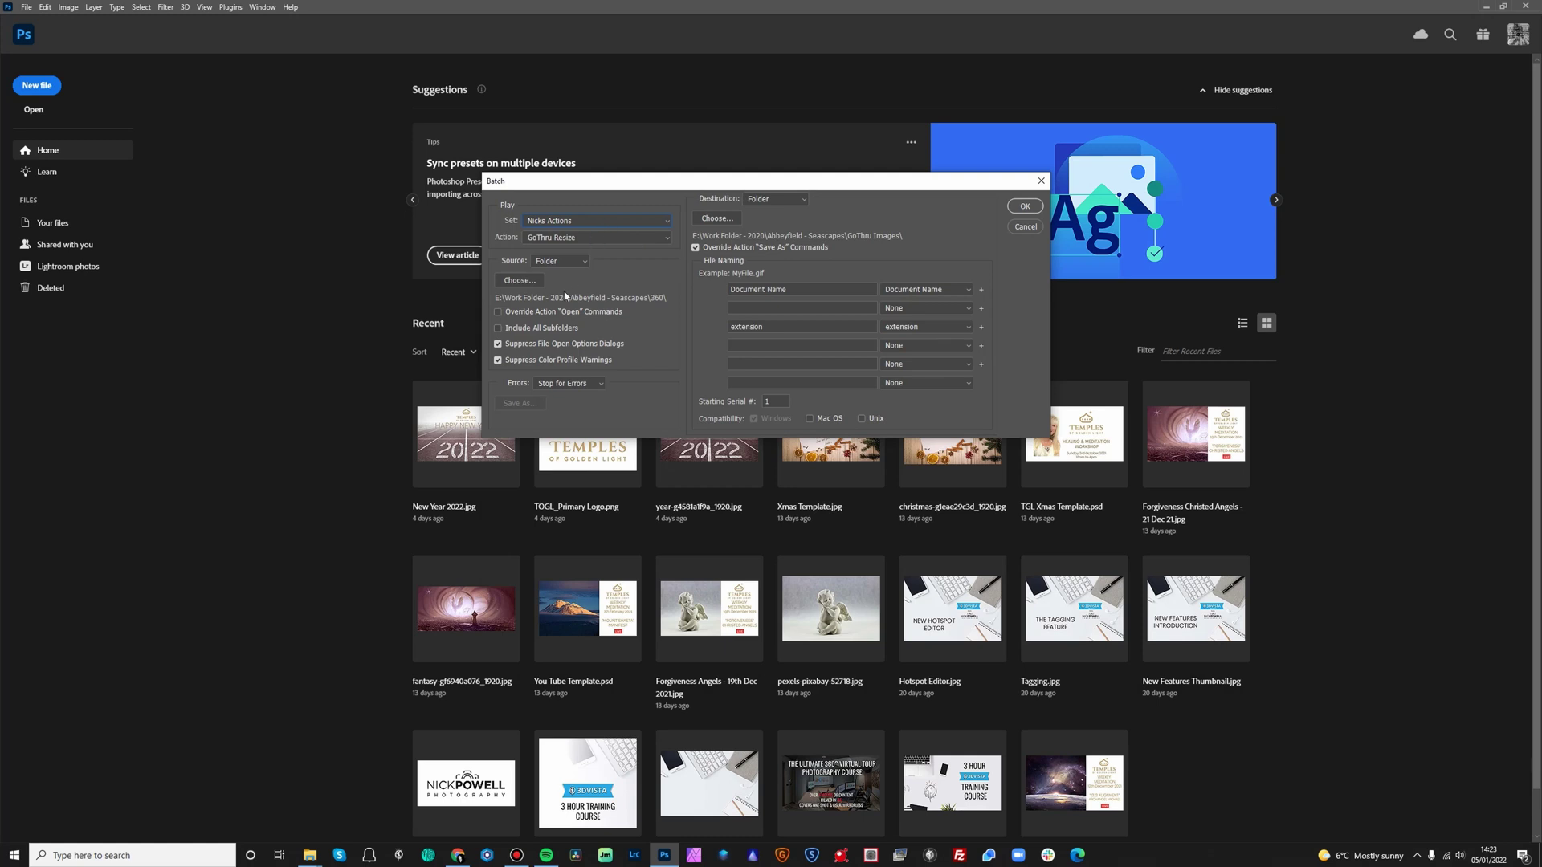
{"action": "left_click", "coordinate": [1023, 206]}
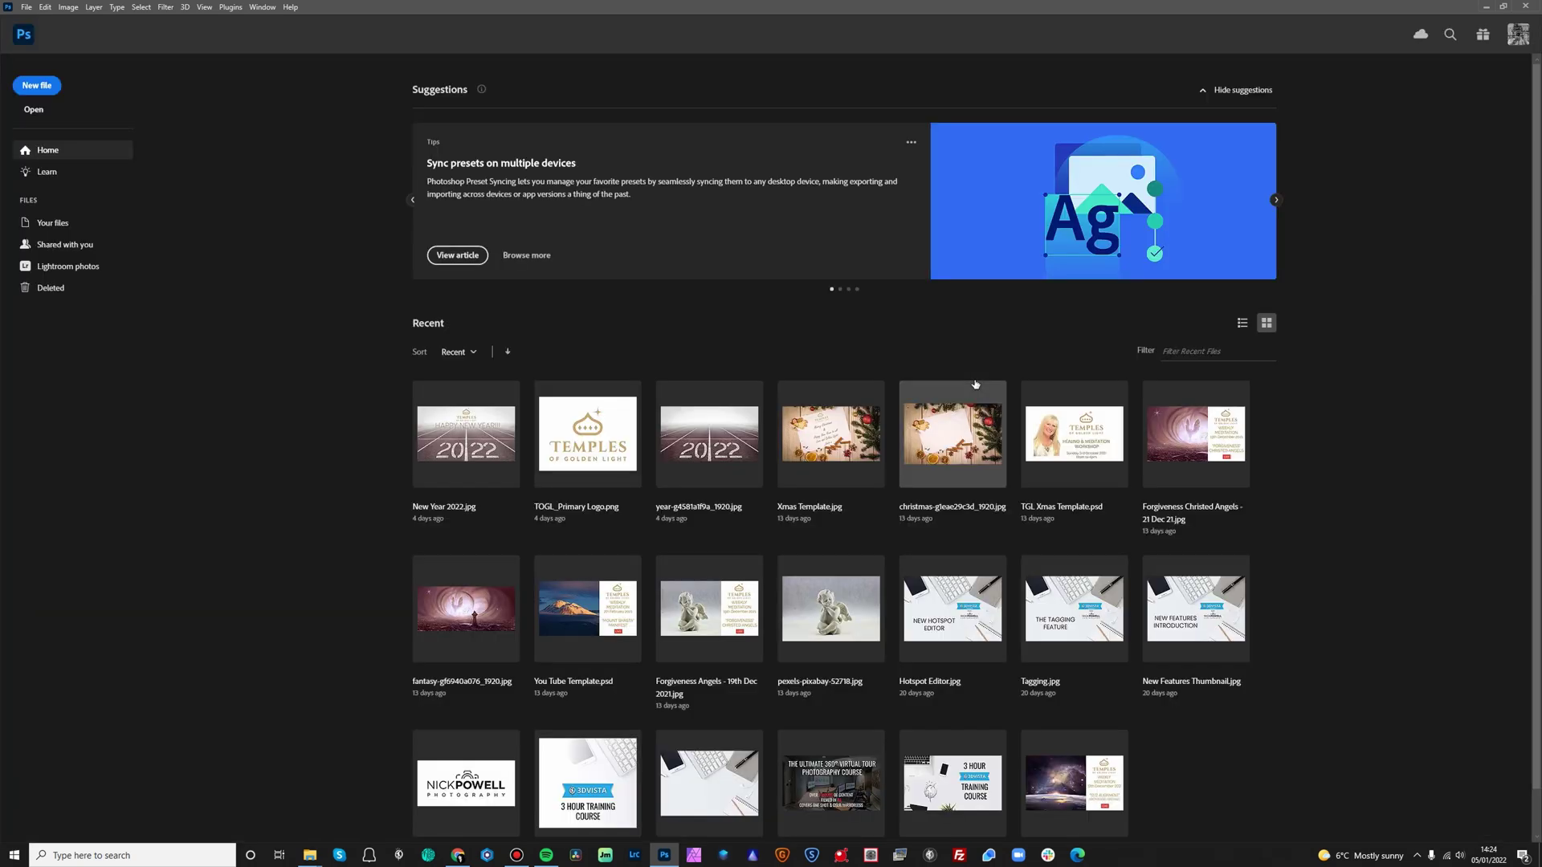
Minimise Photoshop, switch to JPEGmini Pro and compress the resized panorama images
{"action": "left_click", "coordinate": [1486, 6]}
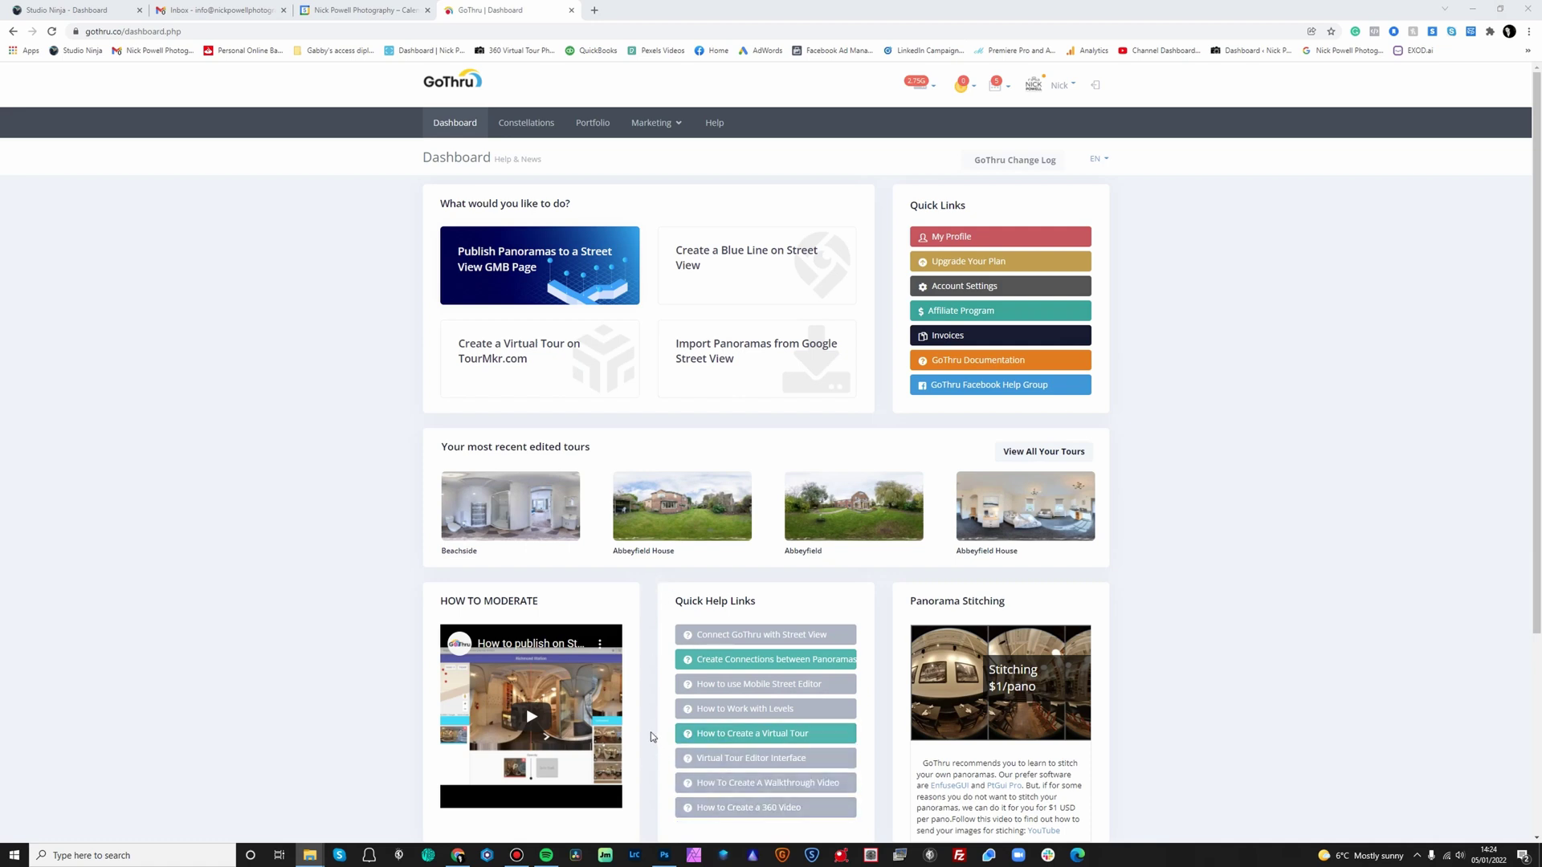
{"action": "left_click", "coordinate": [612, 858]}
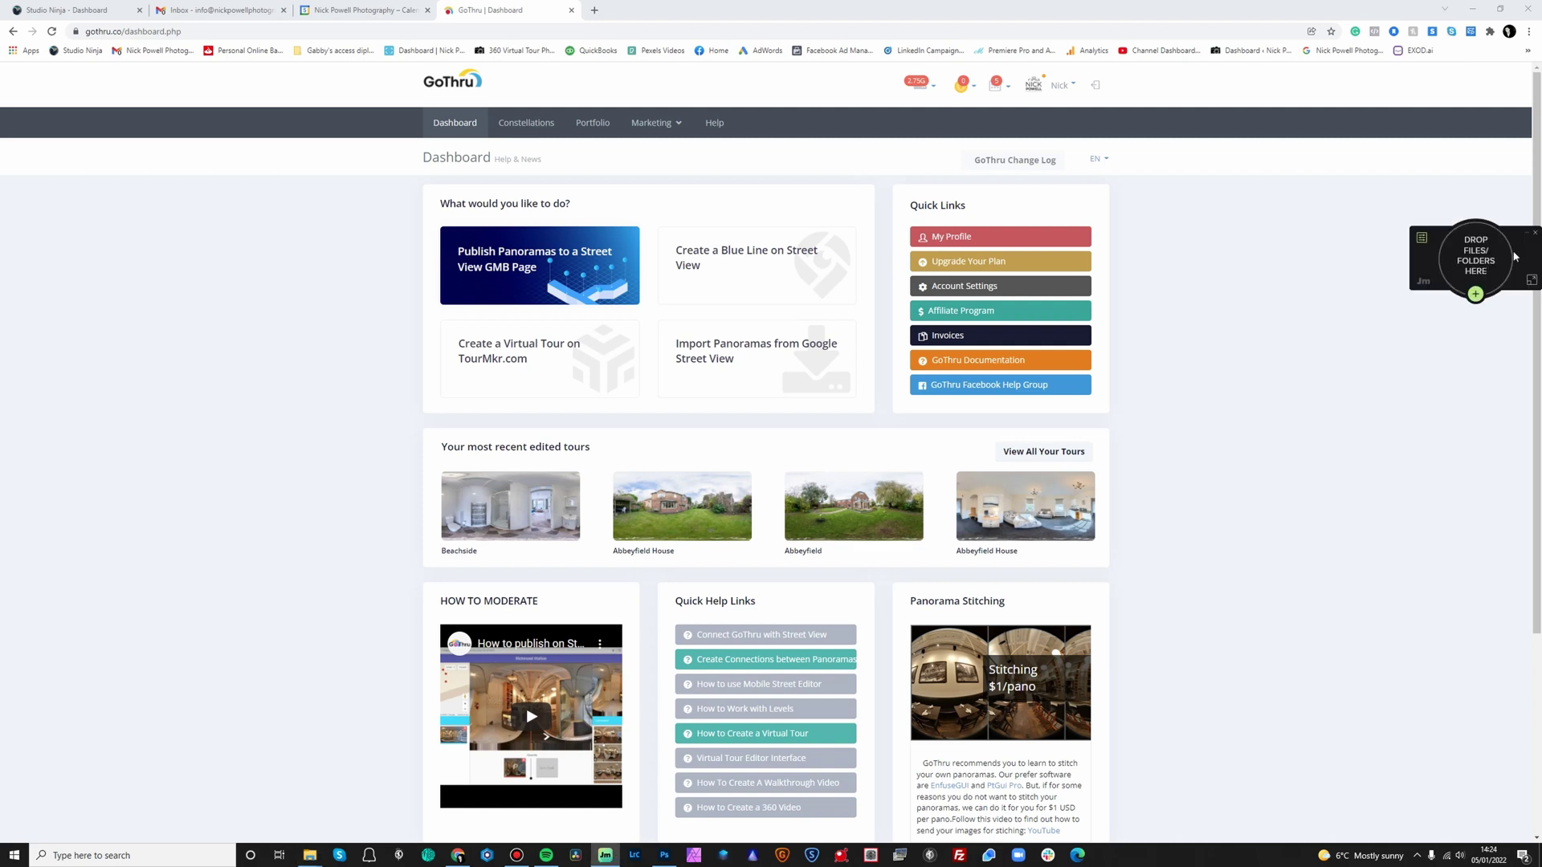
{"action": "left_click_drag", "start_coordinate": [1518, 257], "coordinate": [1321, 248]}
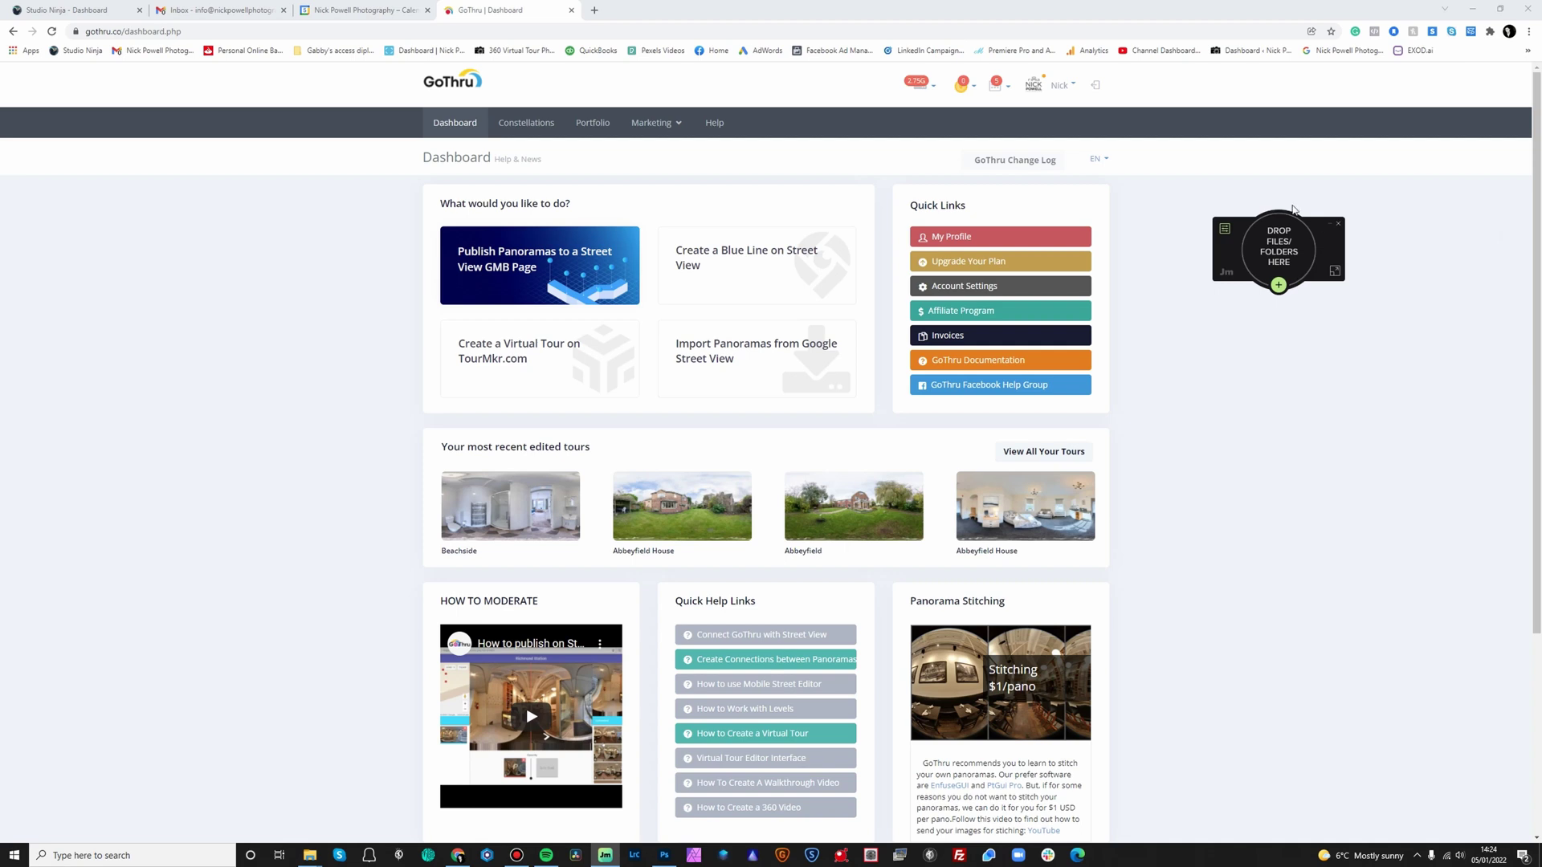
{"action": "left_click", "coordinate": [1335, 271]}
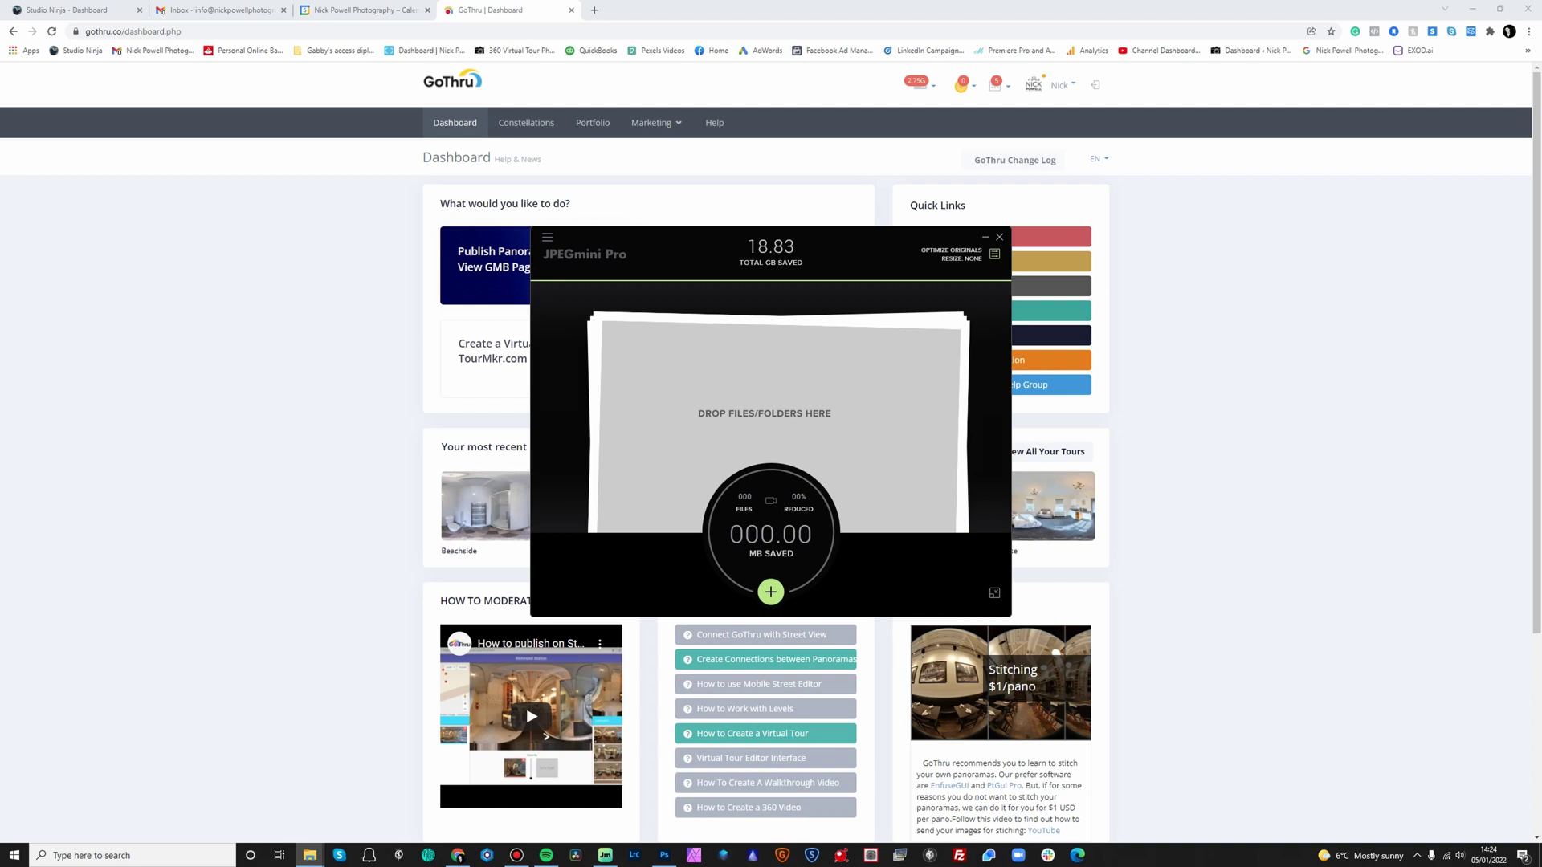
{"action": "left_click_drag", "start_coordinate": [1526, 582], "coordinate": [757, 434]}
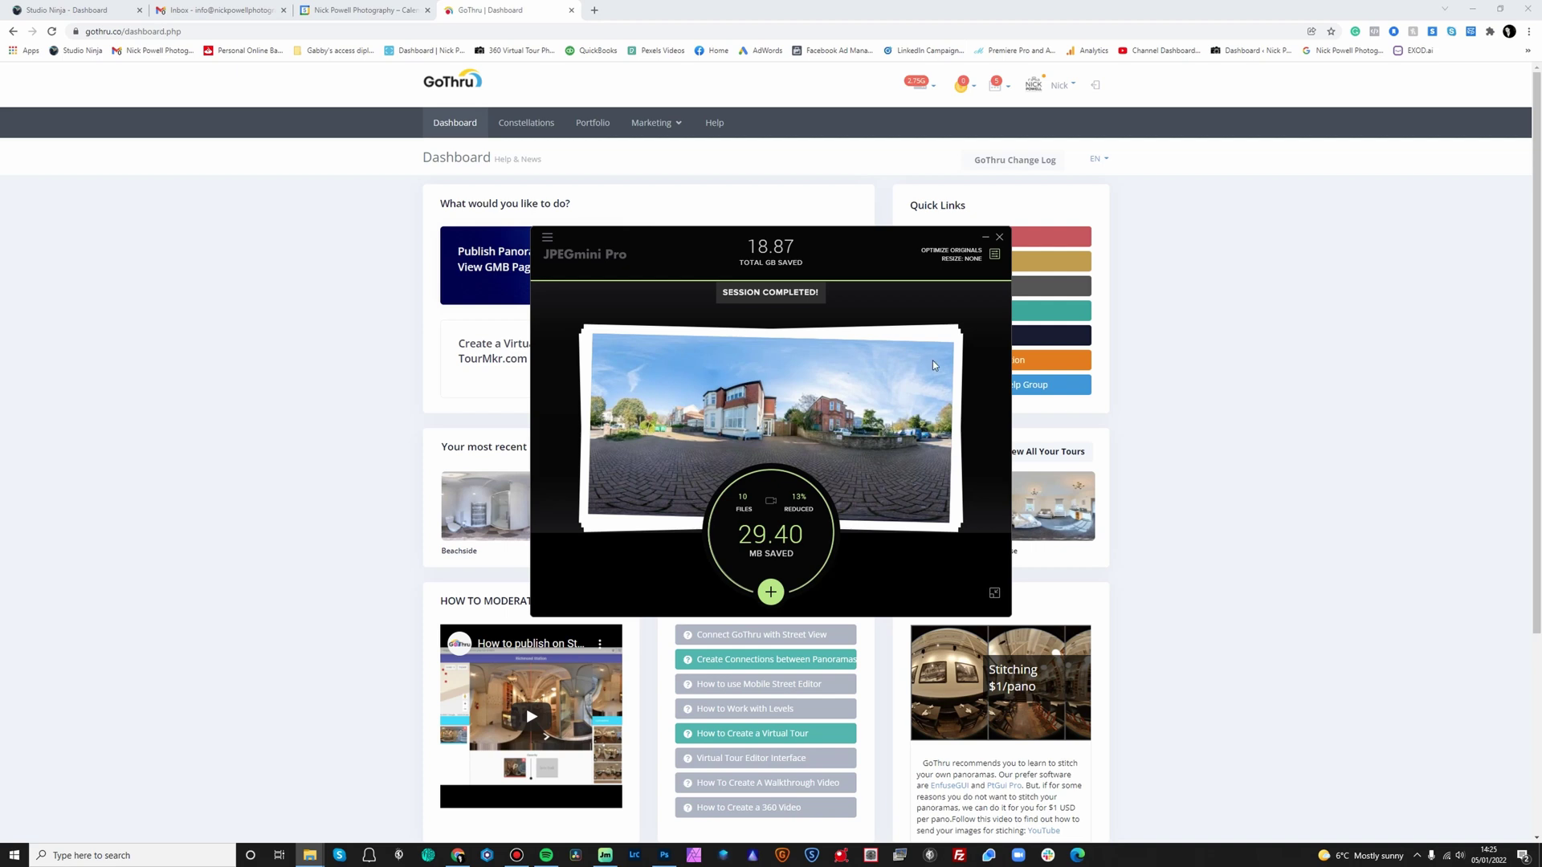
{"action": "left_click", "coordinate": [1000, 239]}
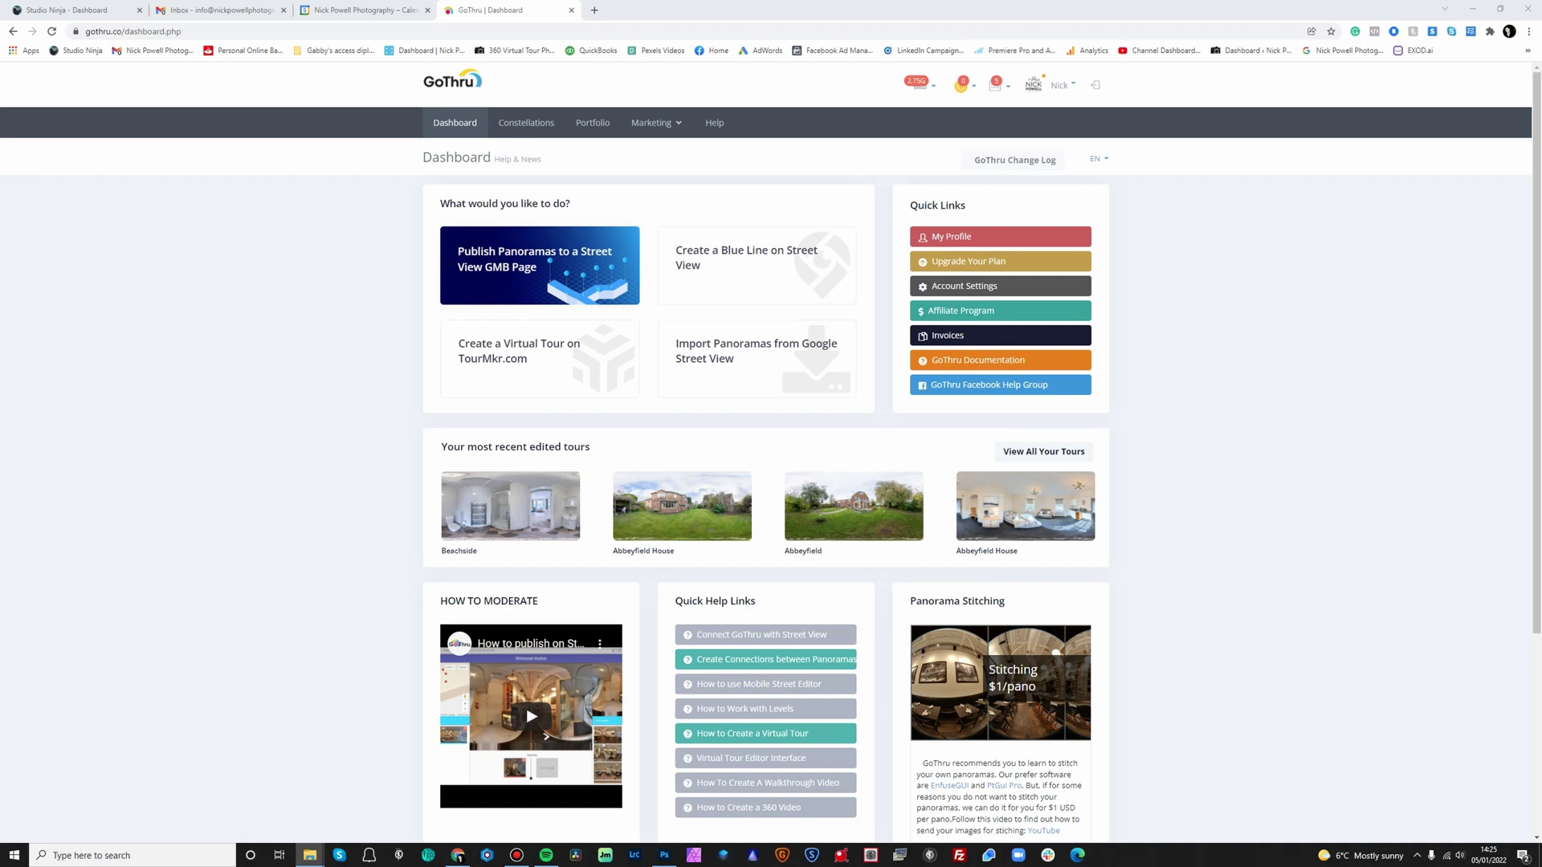
Bring the GoThru Images folder window over the dashboard and rename the Front image as 1
{"action": "left_click_drag", "start_coordinate": [1541, 410], "coordinate": [576, 147]}
{"action": "left_click_drag", "start_coordinate": [776, 613], "coordinate": [990, 614]}
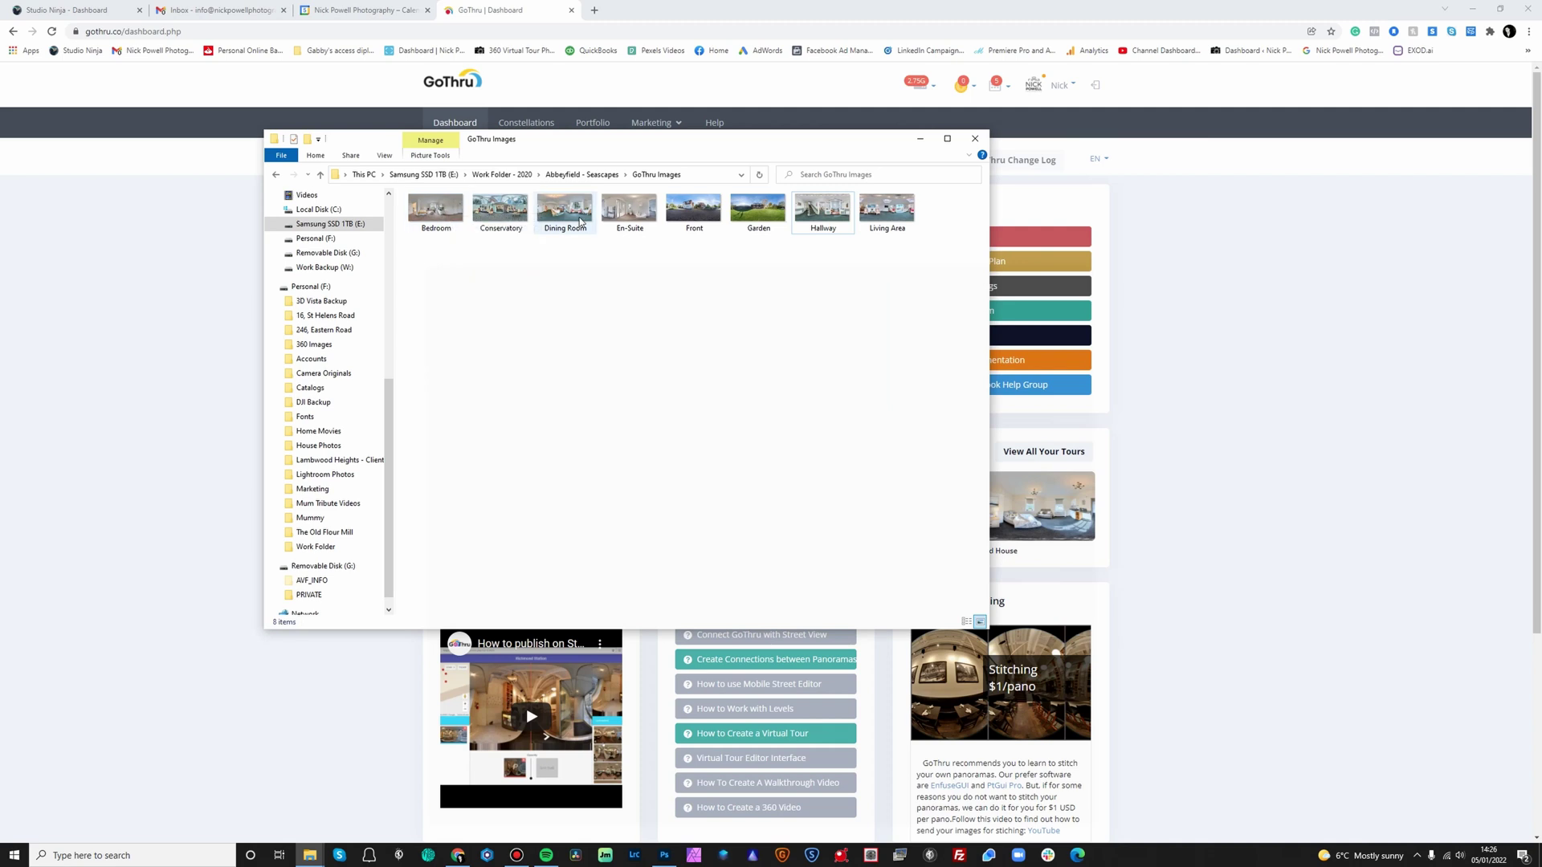
{"action": "left_click_drag", "start_coordinate": [710, 139], "coordinate": [721, 201]}
{"action": "mouse_move", "coordinate": [734, 292]}
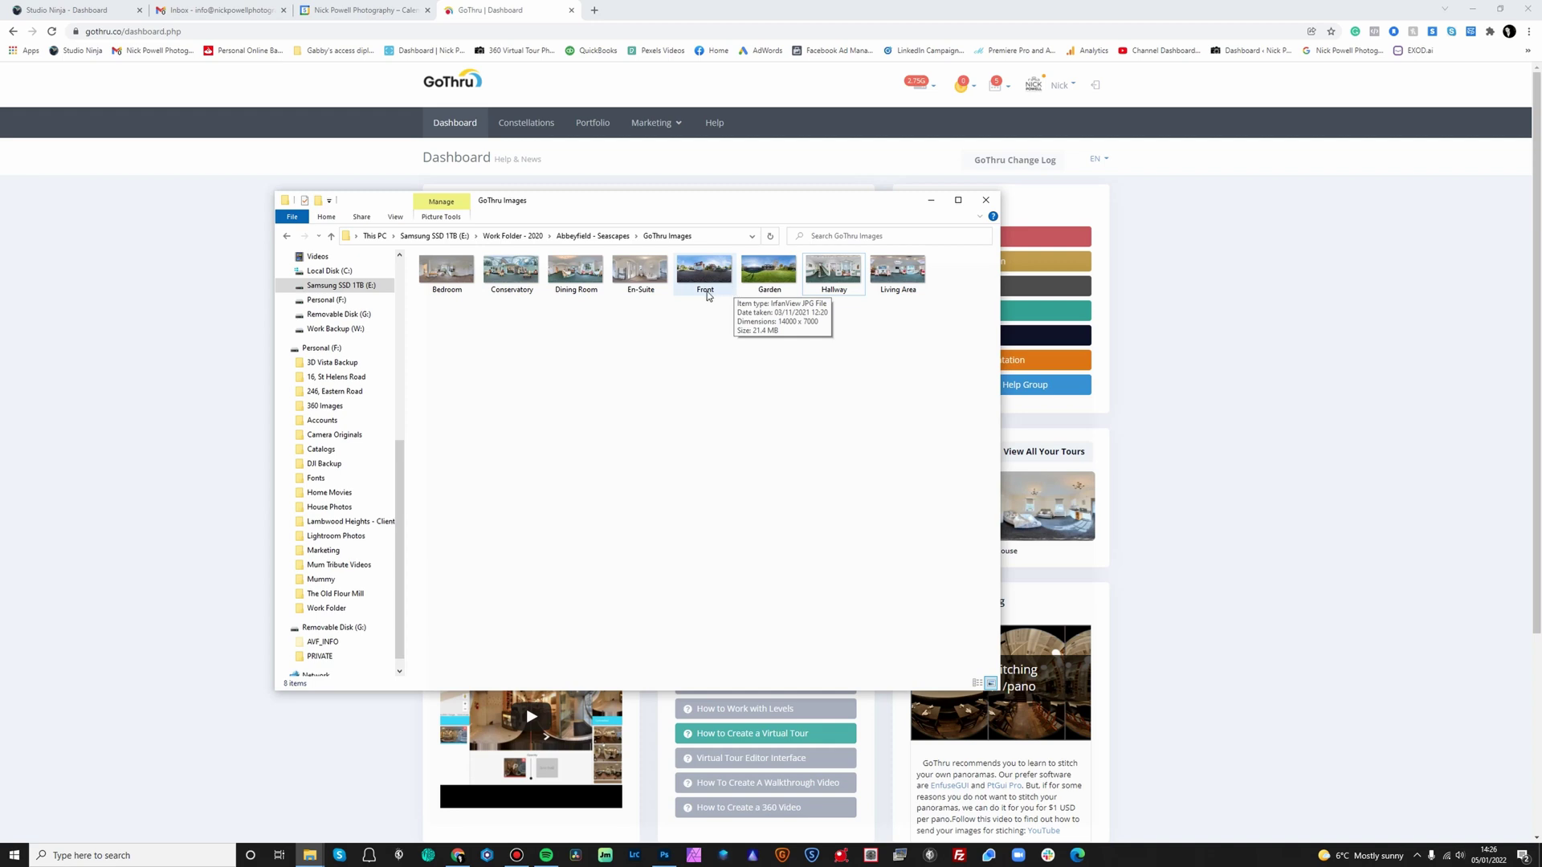
{"action": "left_click", "coordinate": [705, 273]}
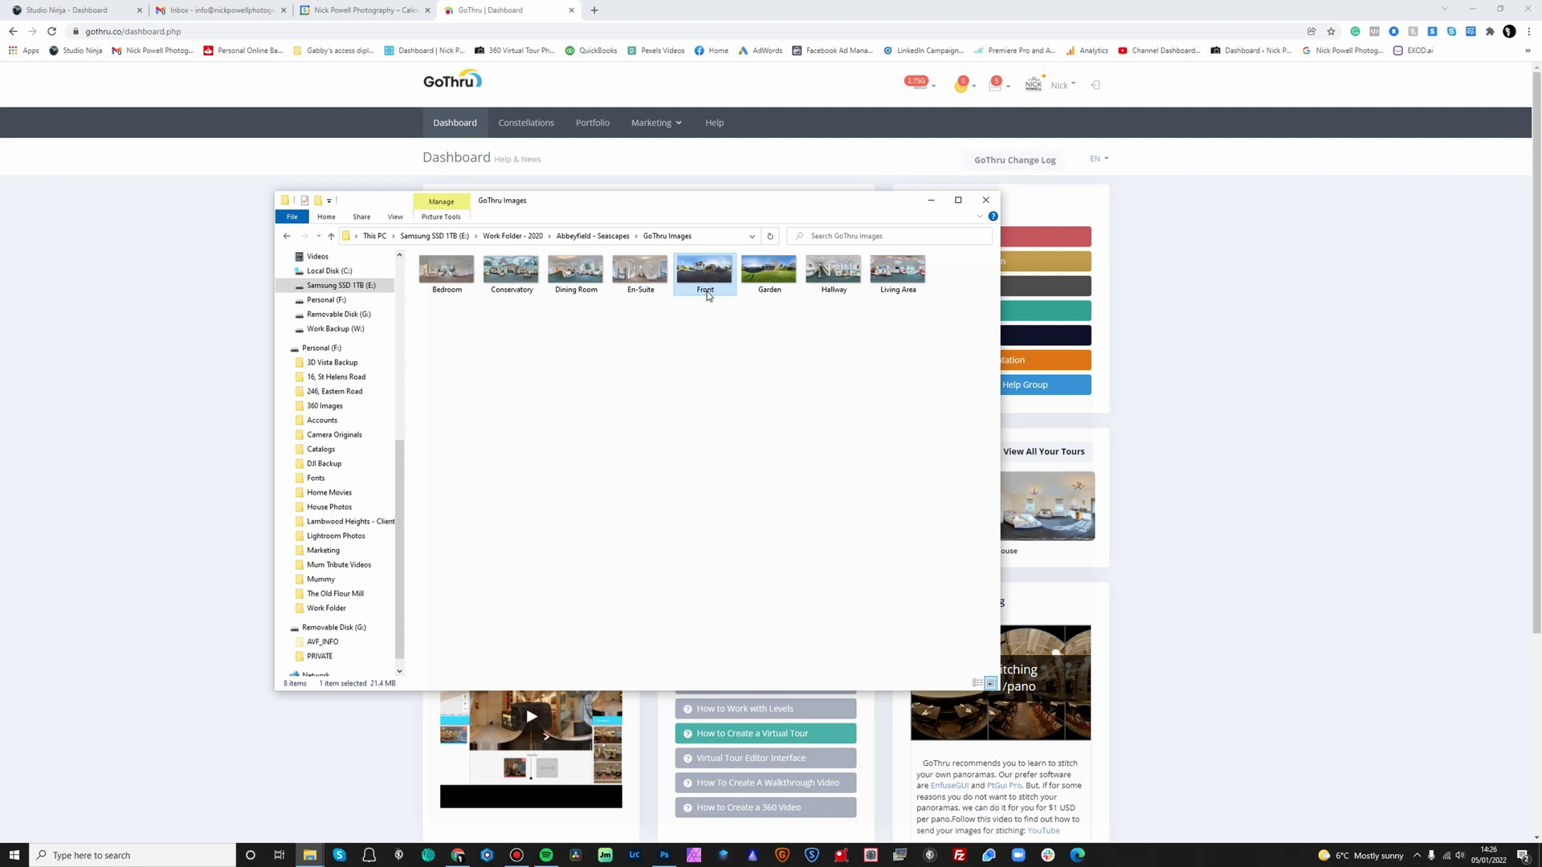
{"action": "left_click", "coordinate": [706, 290]}
{"action": "type", "text": "1"}
{"action": "key", "text": "Return"}
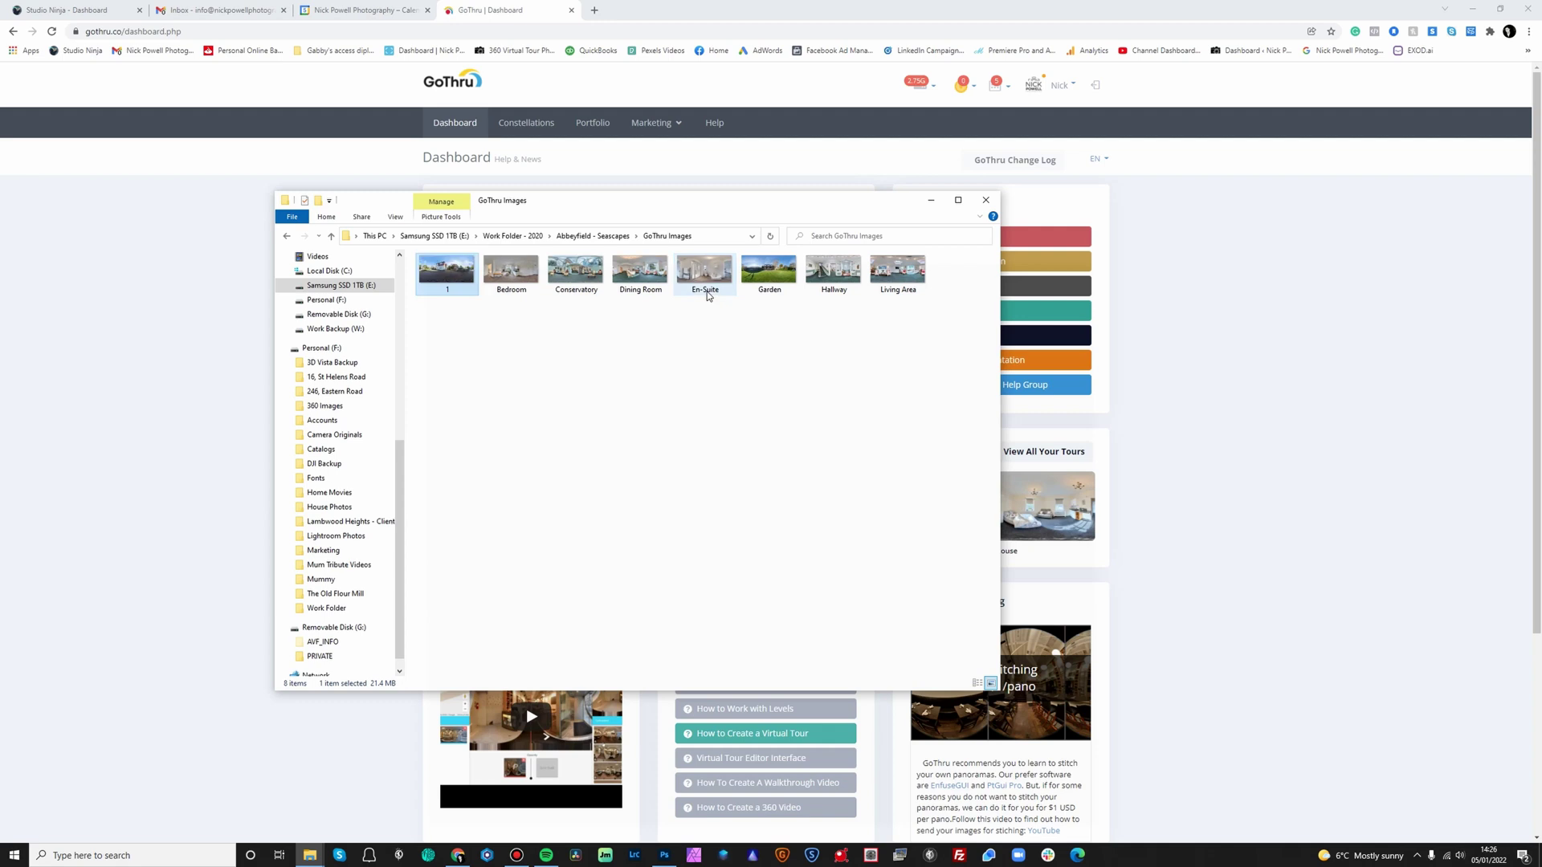
Rename the Hallway image as 2
{"action": "left_click", "coordinate": [826, 292]}
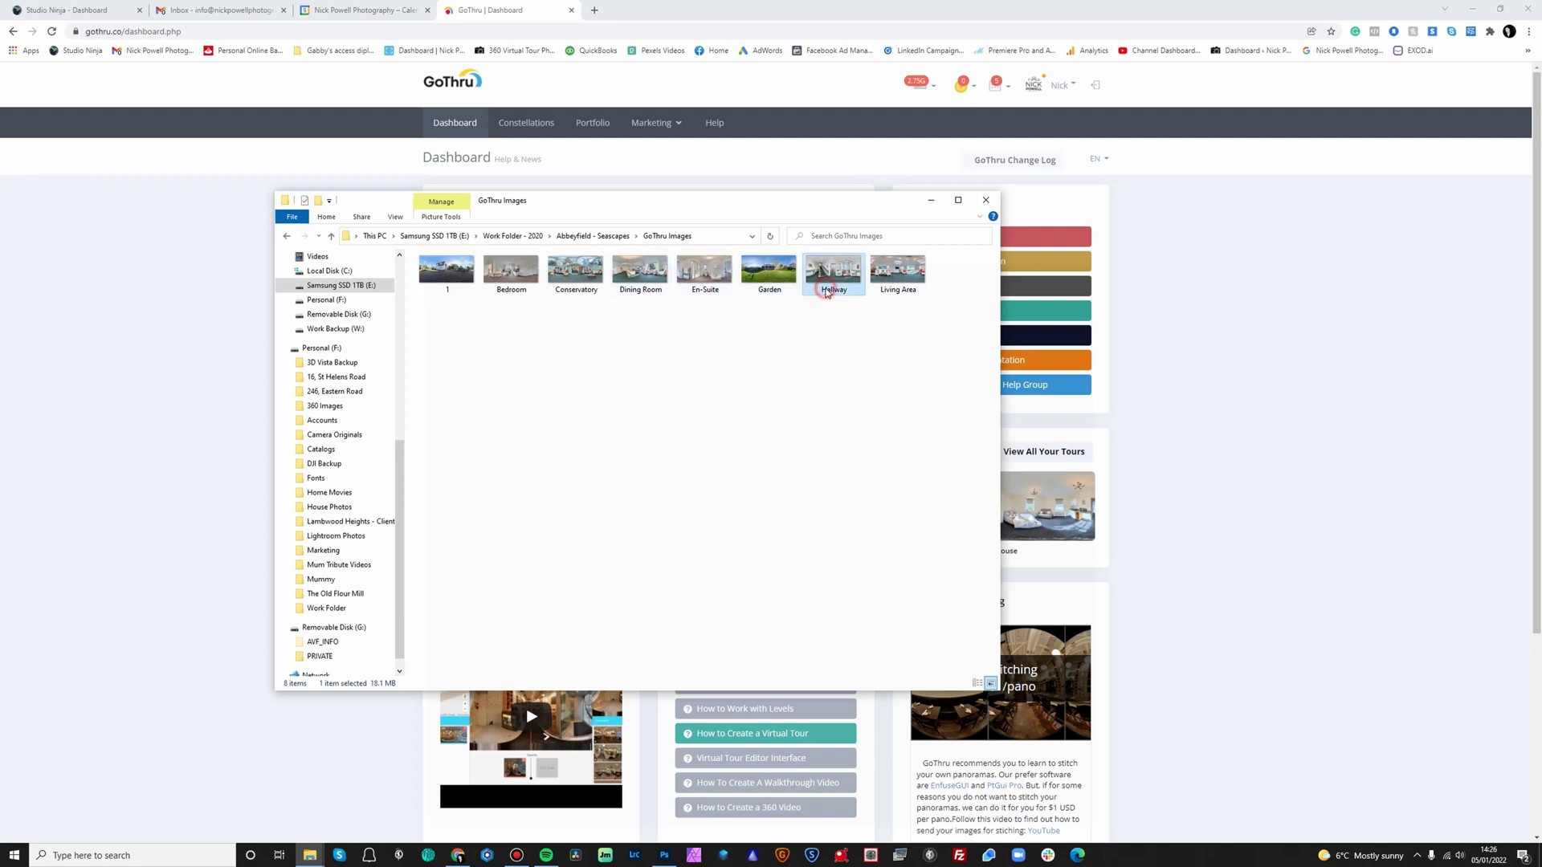
{"action": "left_click", "coordinate": [825, 289]}
{"action": "type", "text": "2"}
{"action": "key", "text": "Return"}
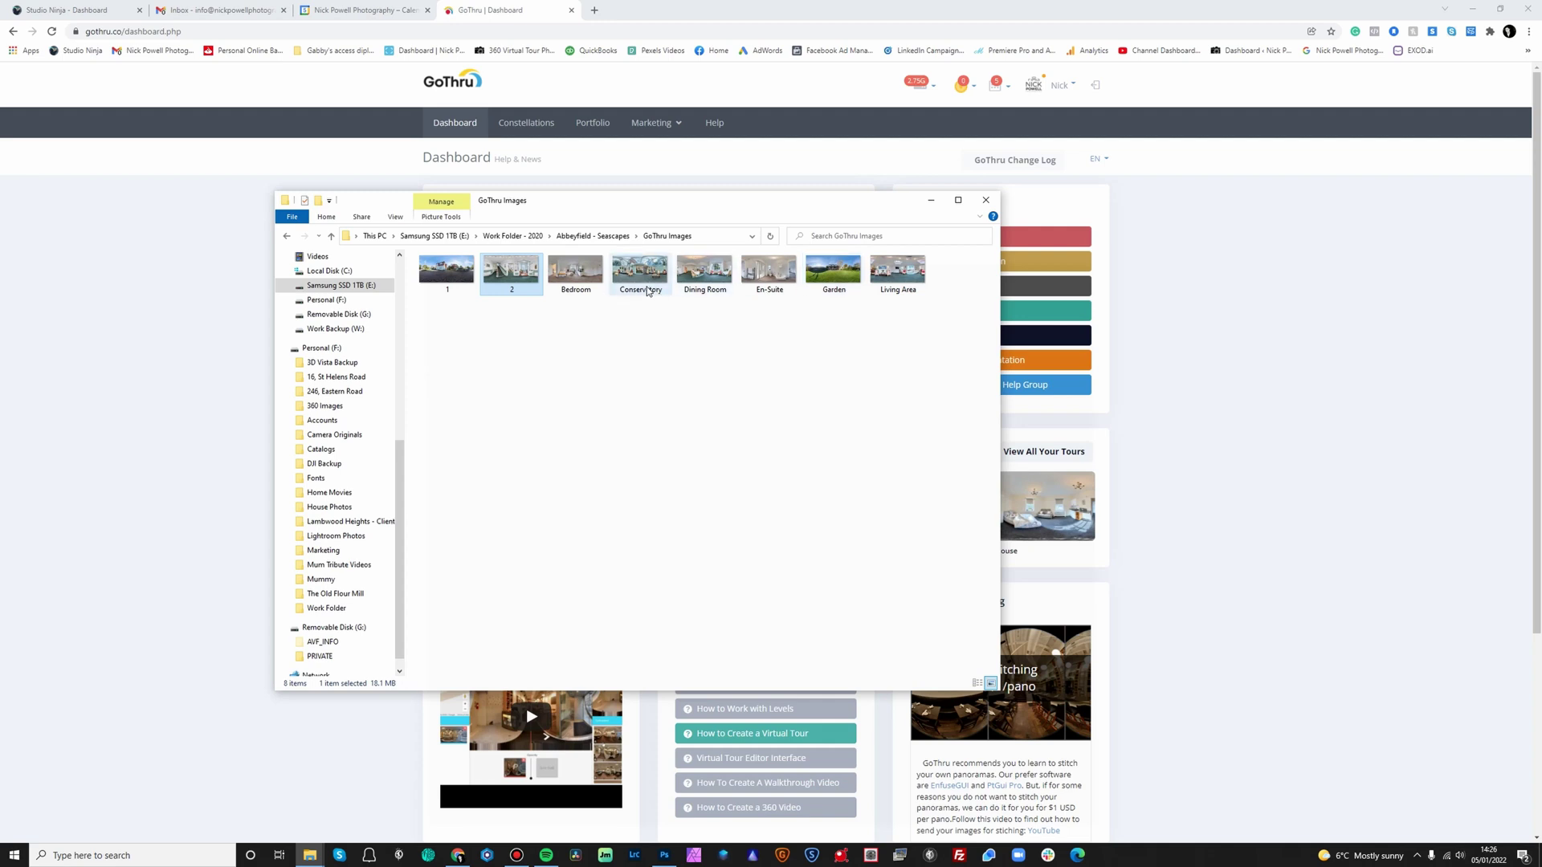
Rename the Dining Room image as 3 and the Living Area image as 4
{"action": "left_click", "coordinate": [901, 293]}
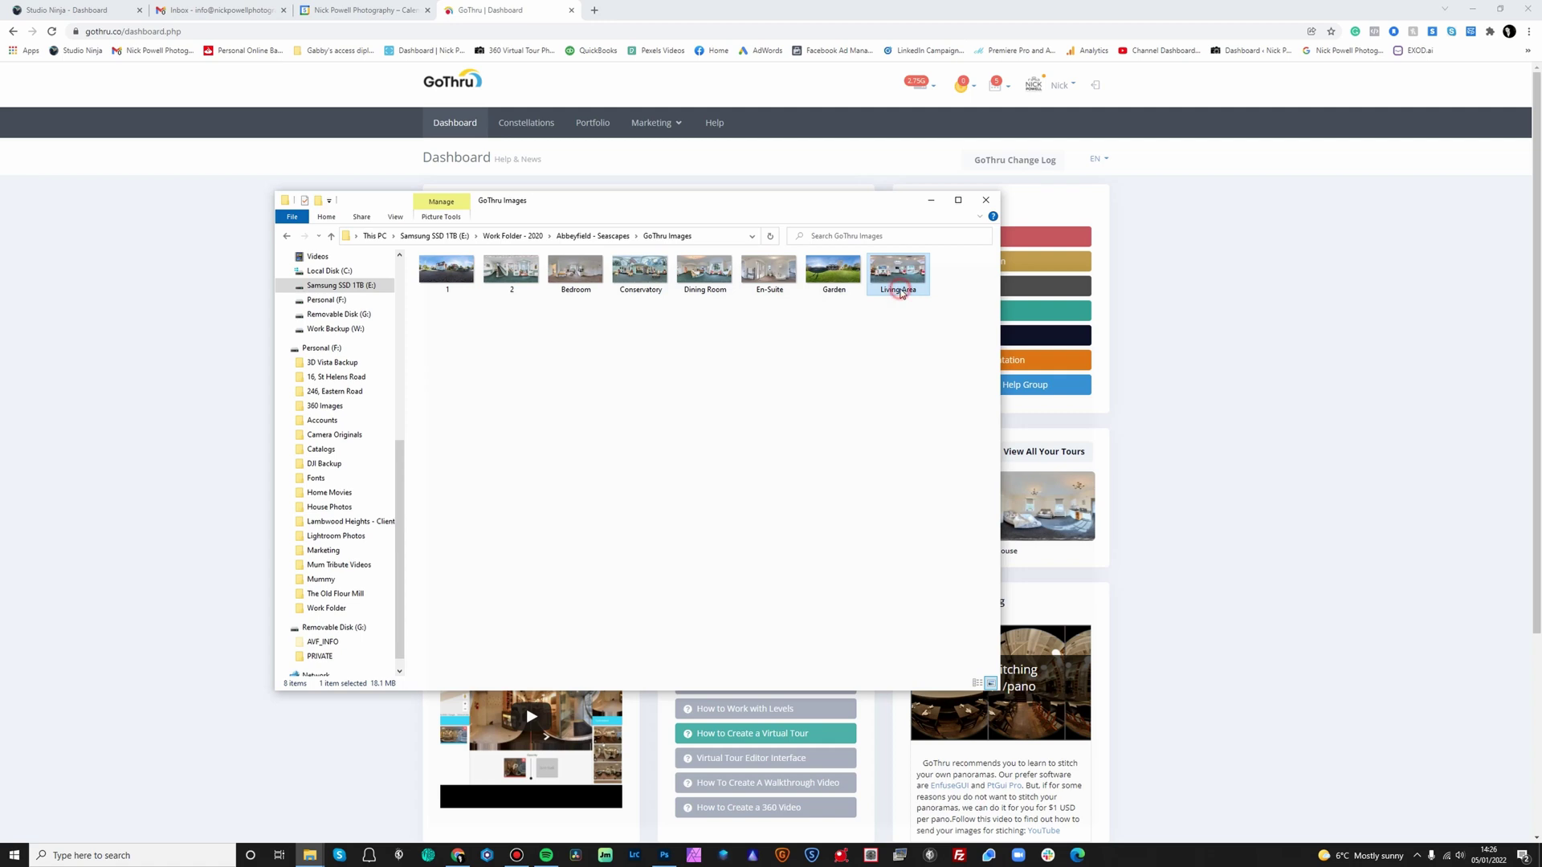
{"action": "left_click", "coordinate": [872, 342]}
{"action": "left_click", "coordinate": [711, 292]}
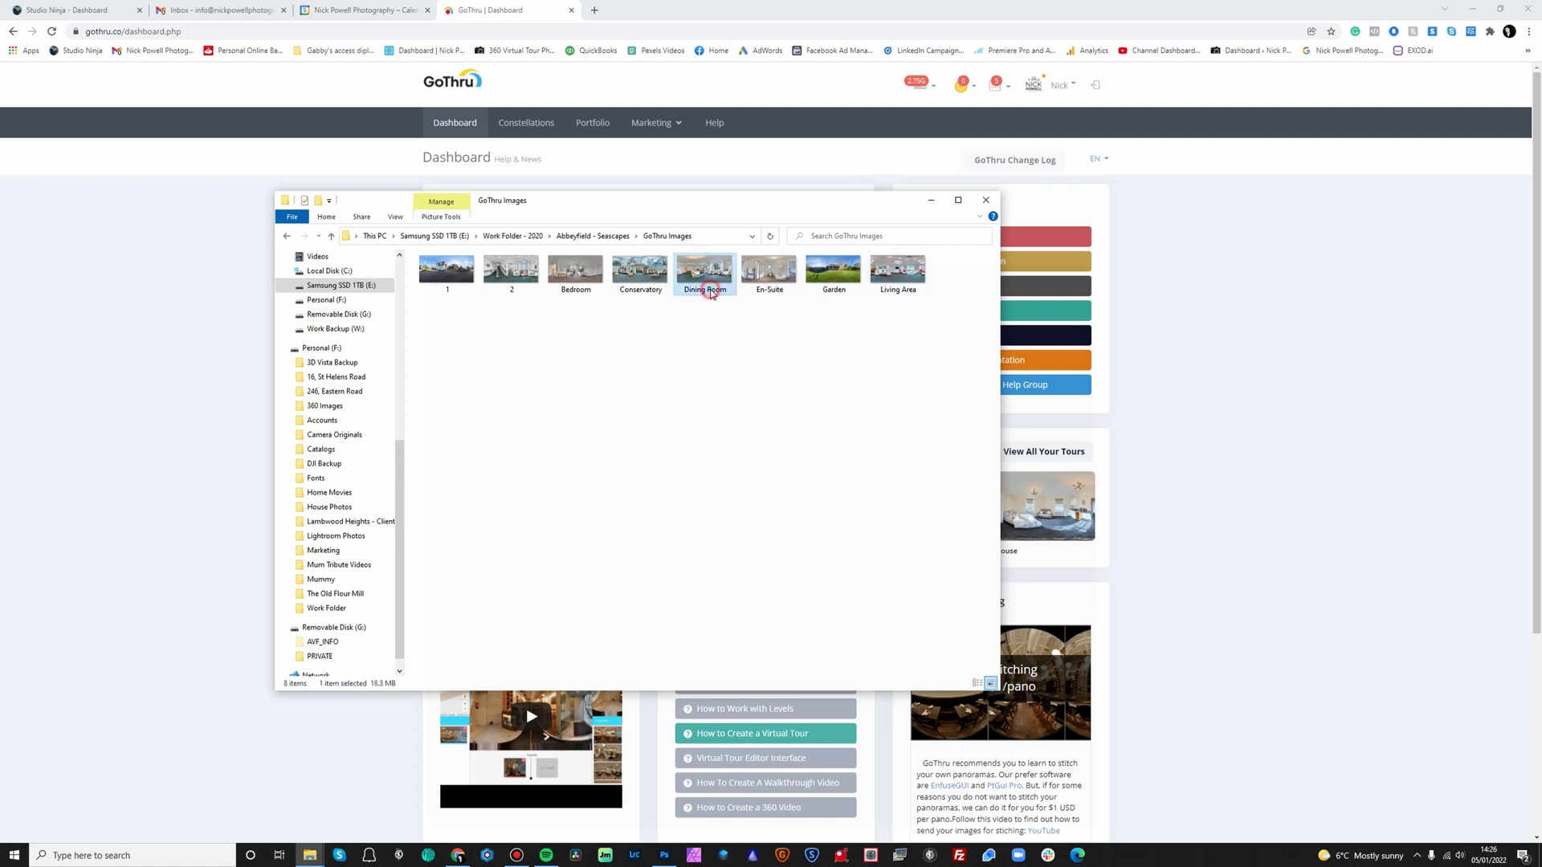
{"action": "left_click", "coordinate": [711, 291]}
{"action": "type", "text": "3"}
{"action": "key", "text": "Return"}
{"action": "left_click", "coordinate": [891, 291]}
{"action": "left_click", "coordinate": [891, 290]}
{"action": "type", "text": "4"}
{"action": "key", "text": "Return"}
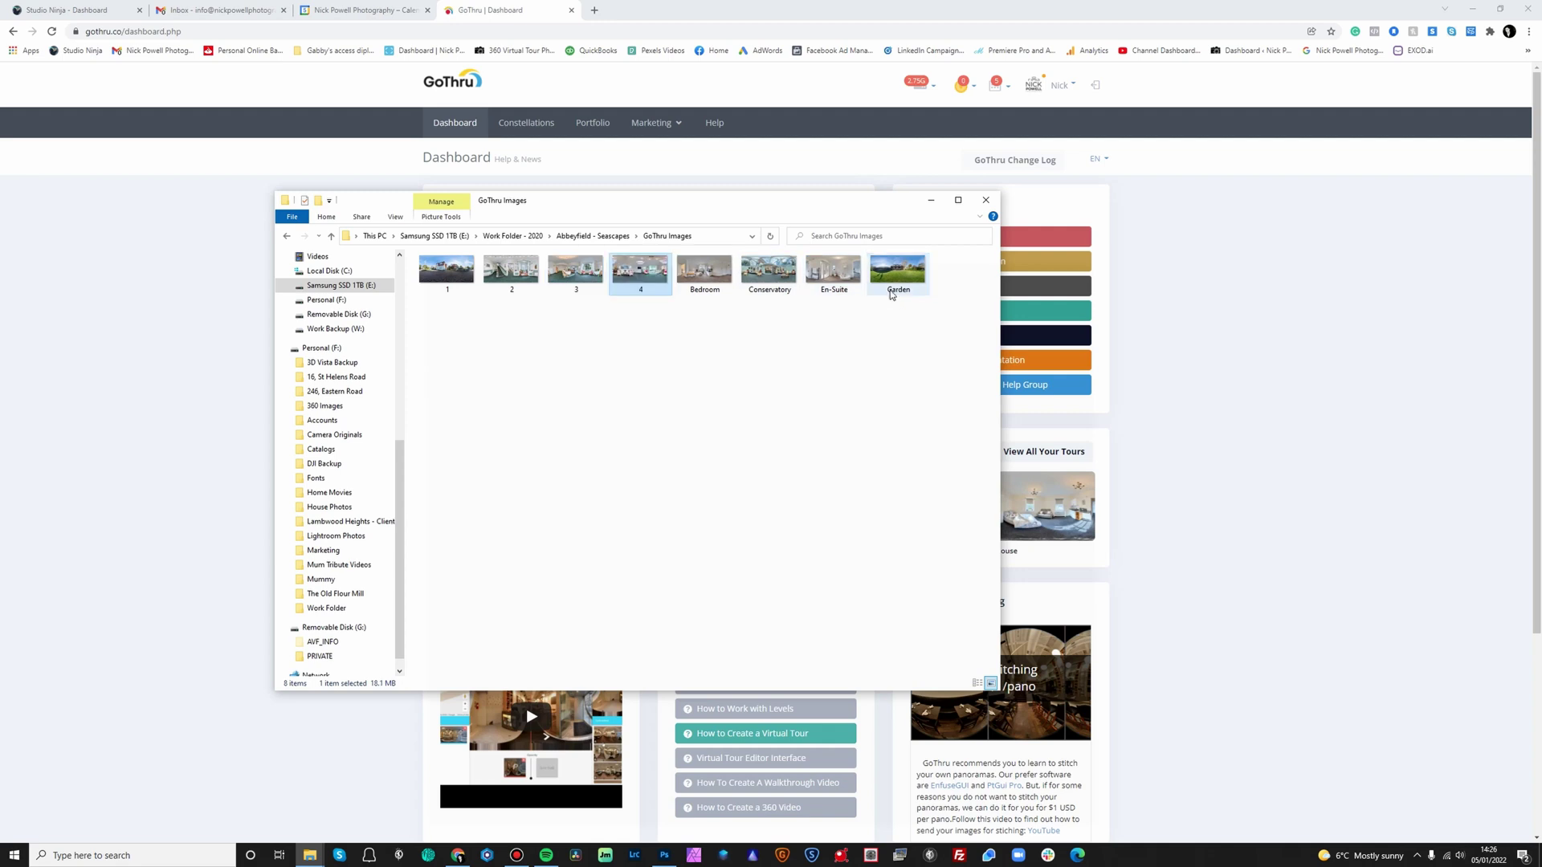
Rename the Conservatory image as 5 and the Bedroom image as 6
{"action": "left_click", "coordinate": [771, 291]}
{"action": "left_click", "coordinate": [771, 290]}
{"action": "type", "text": "5"}
{"action": "key", "text": "Return"}
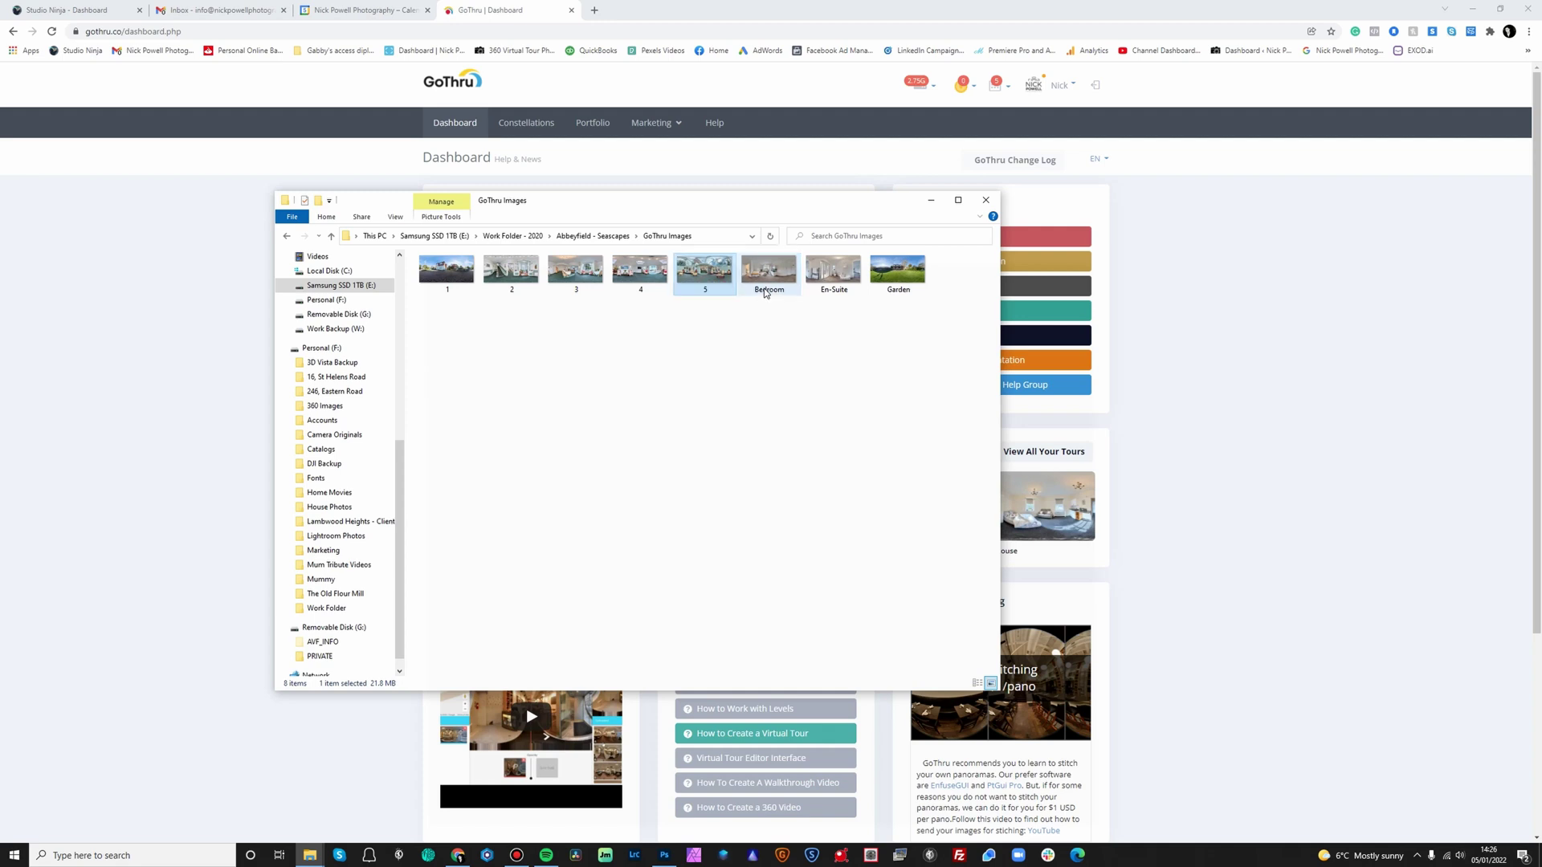
{"action": "left_click", "coordinate": [765, 291]}
{"action": "left_click", "coordinate": [765, 291]}
{"action": "type", "text": "6"}
{"action": "key", "text": "Return"}
Rename the En-Suite image as 7 and the Garden image as 8
{"action": "left_click", "coordinate": [835, 291]}
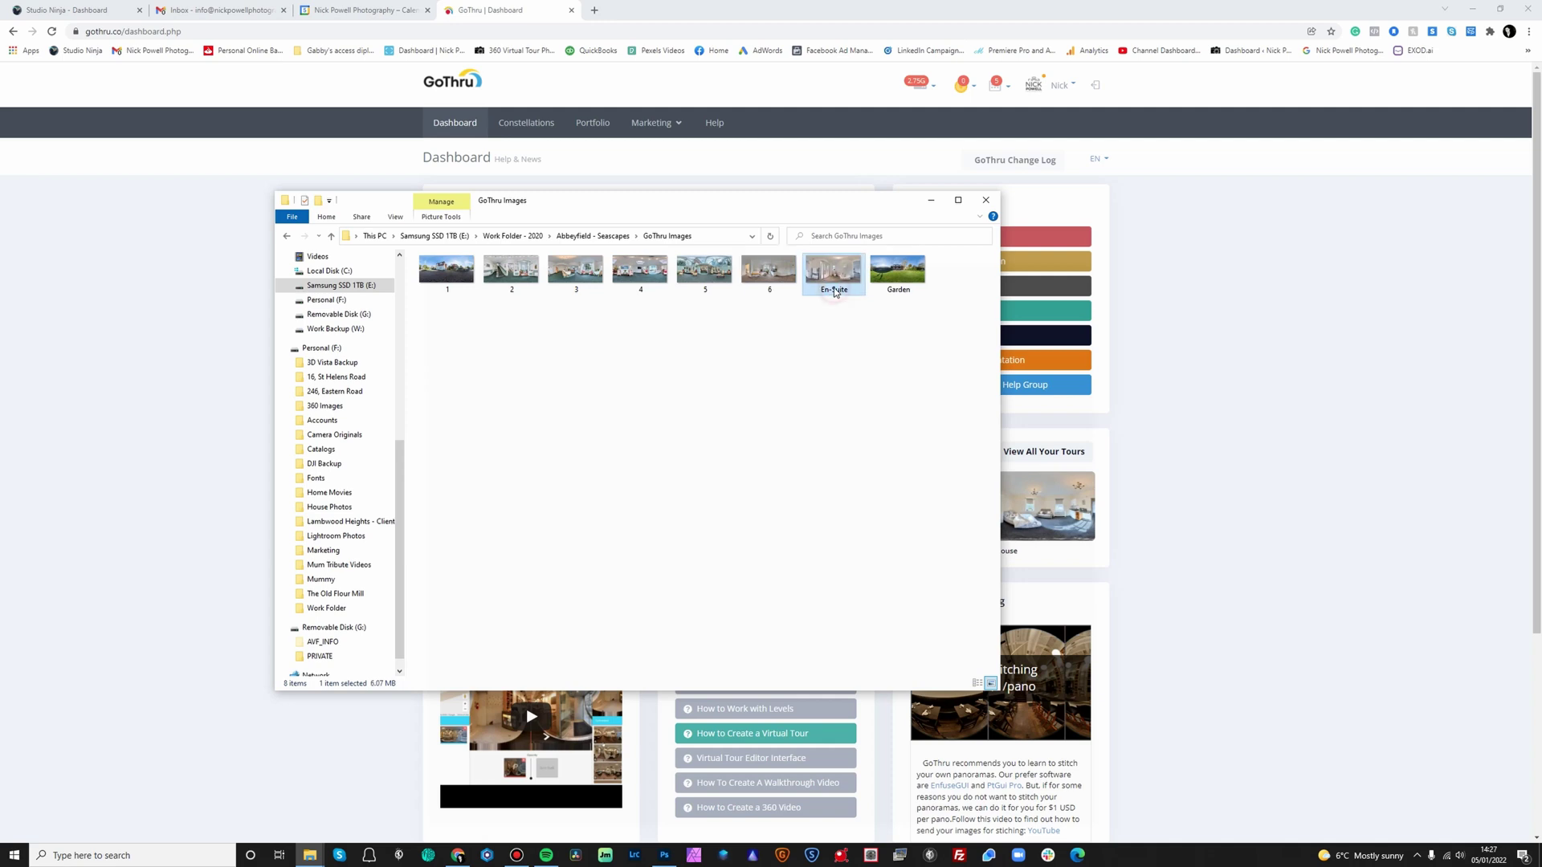
{"action": "left_click", "coordinate": [835, 290]}
{"action": "type", "text": "7"}
{"action": "left_click", "coordinate": [898, 290]}
{"action": "left_click", "coordinate": [899, 291]}
{"action": "type", "text": "8"}
{"action": "left_click", "coordinate": [899, 346]}
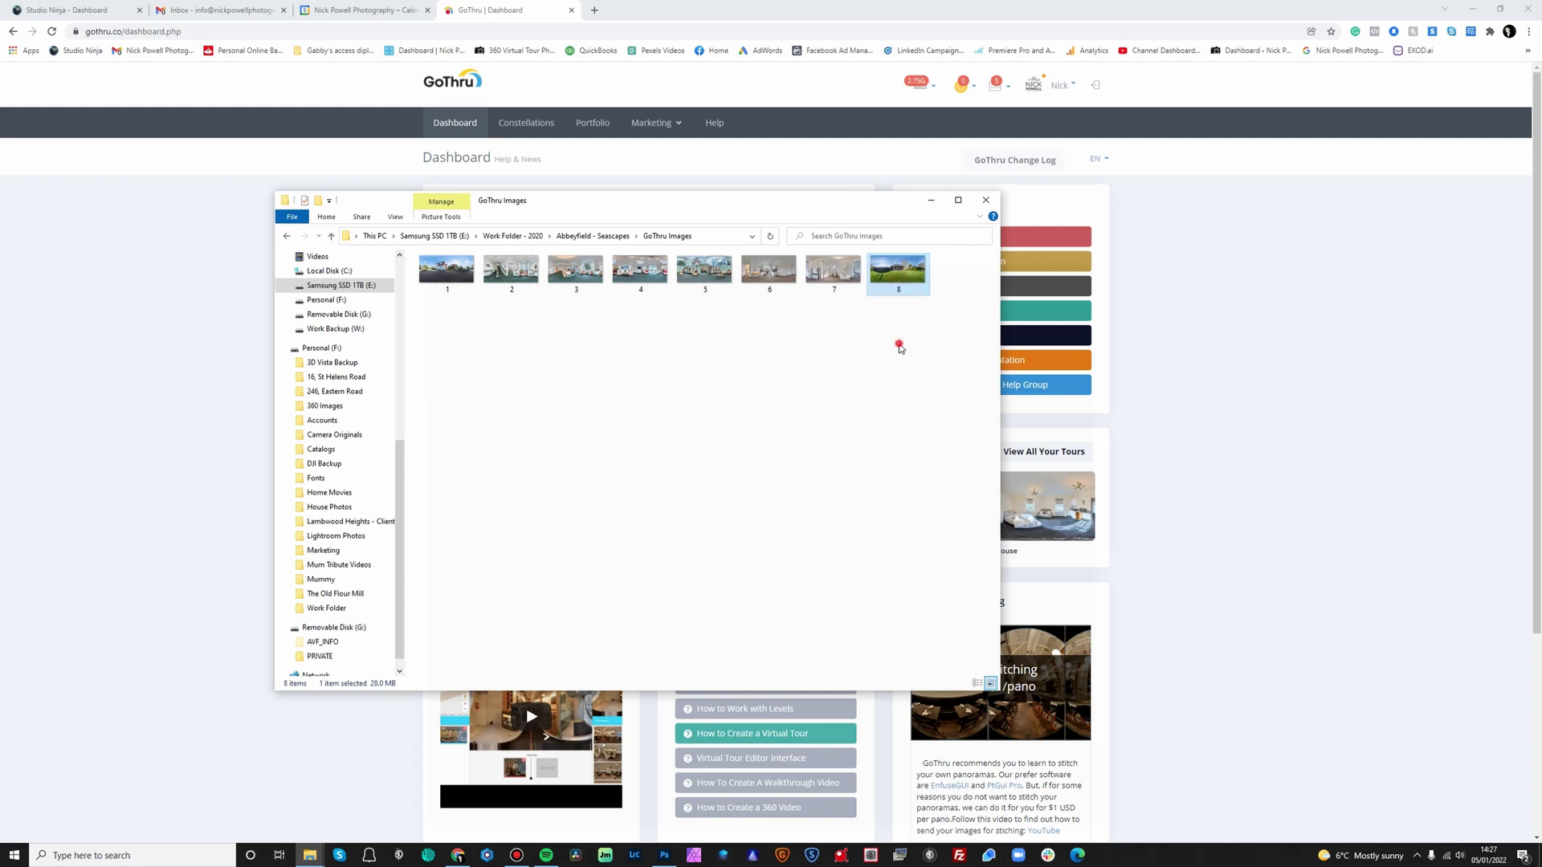
Move the image folder window off the GoThru dashboard and start a new tour from the Constellations manager
{"action": "left_click_drag", "start_coordinate": [811, 204], "coordinate": [994, 213]}
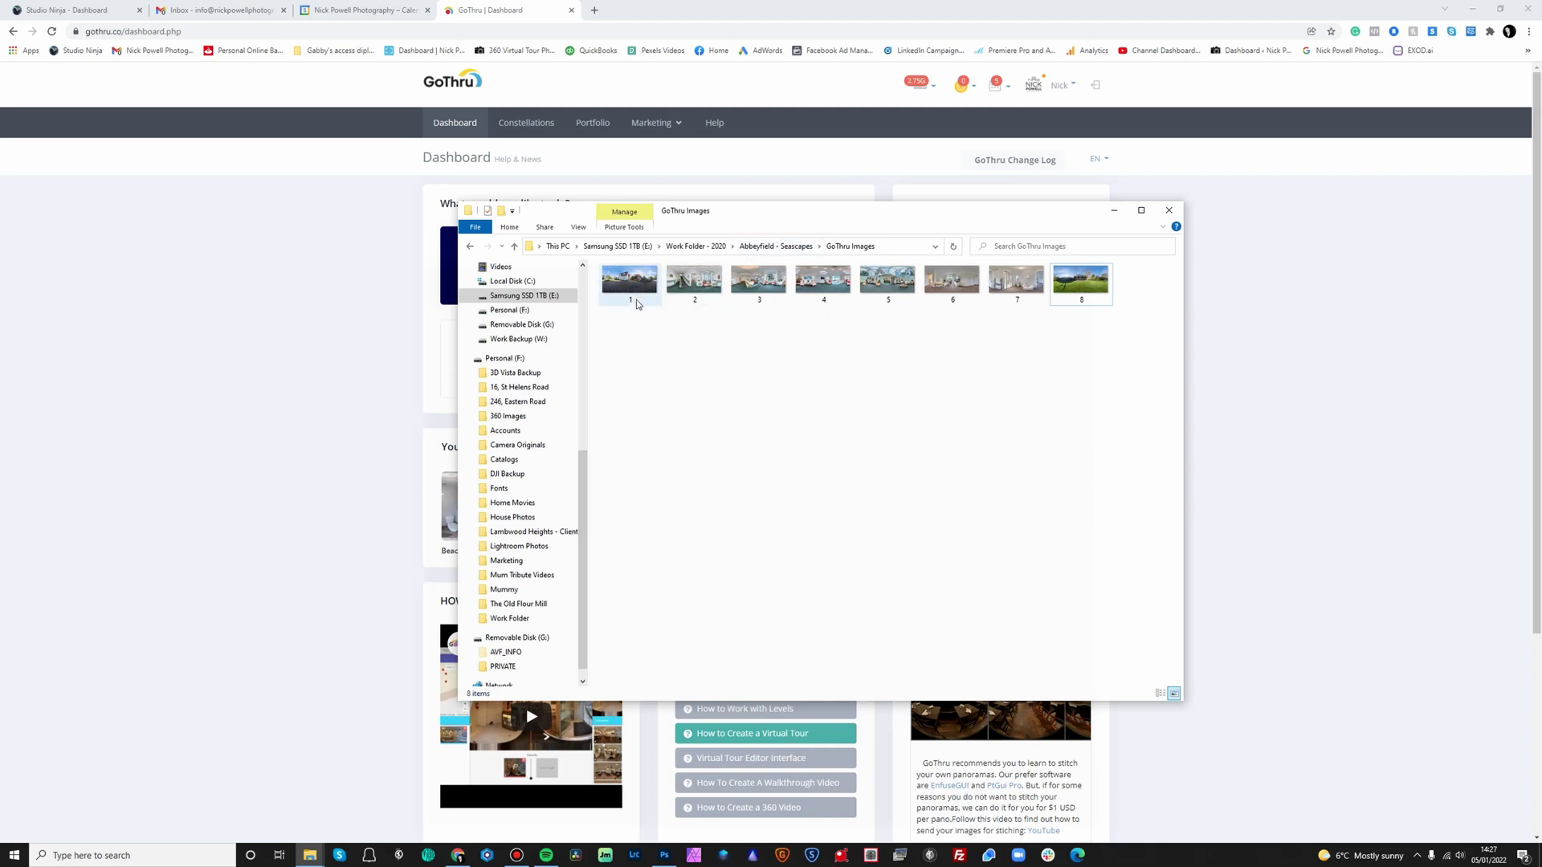
{"action": "left_click_drag", "start_coordinate": [974, 212], "coordinate": [1008, 207]}
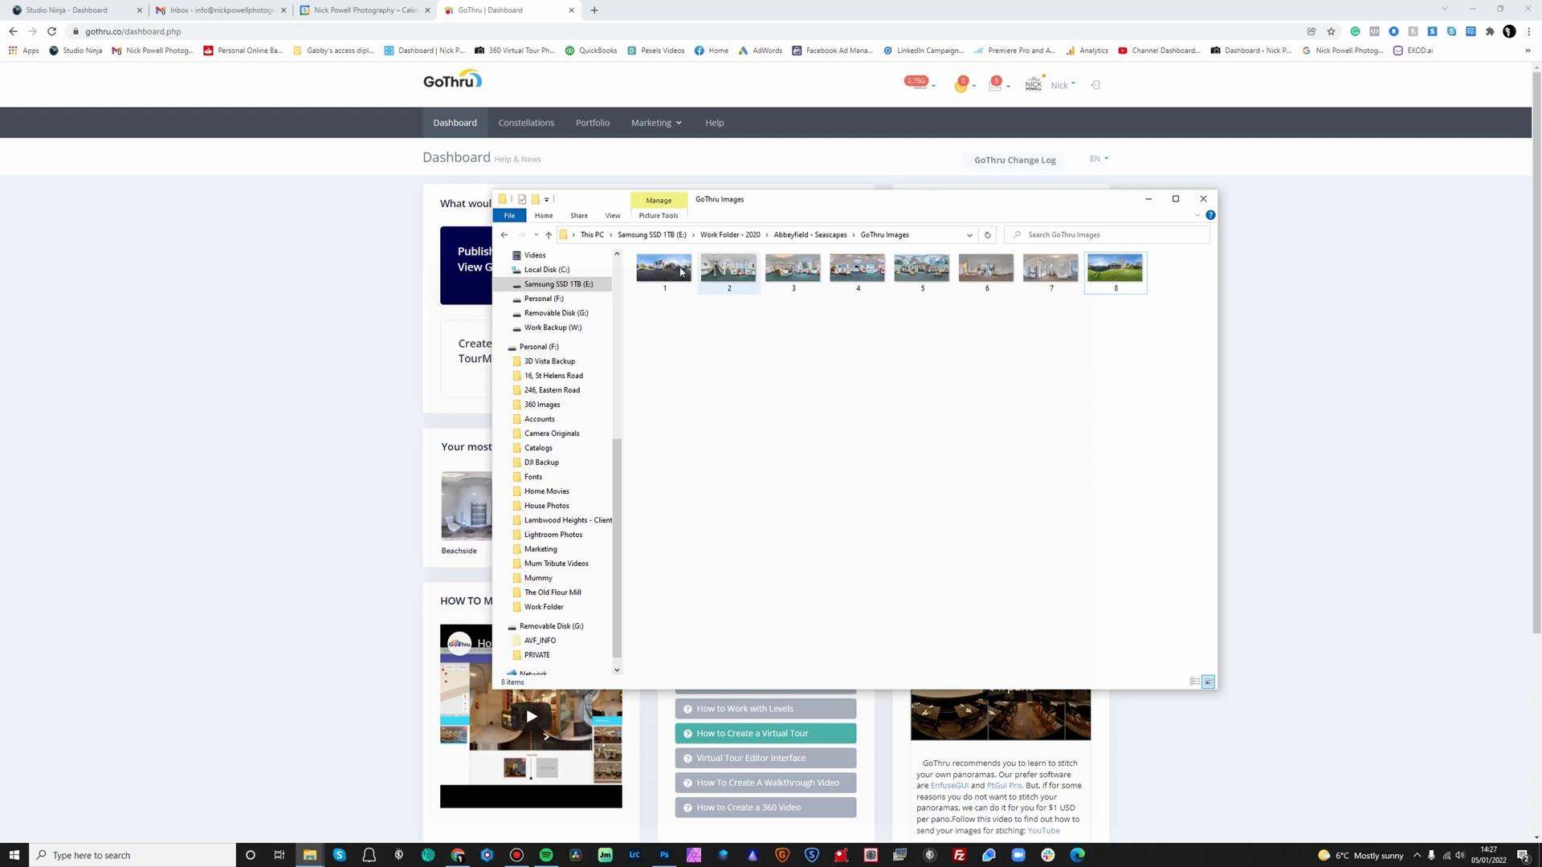
{"action": "left_click", "coordinate": [831, 209]}
{"action": "left_click_drag", "start_coordinate": [831, 209], "coordinate": [1541, 337]}
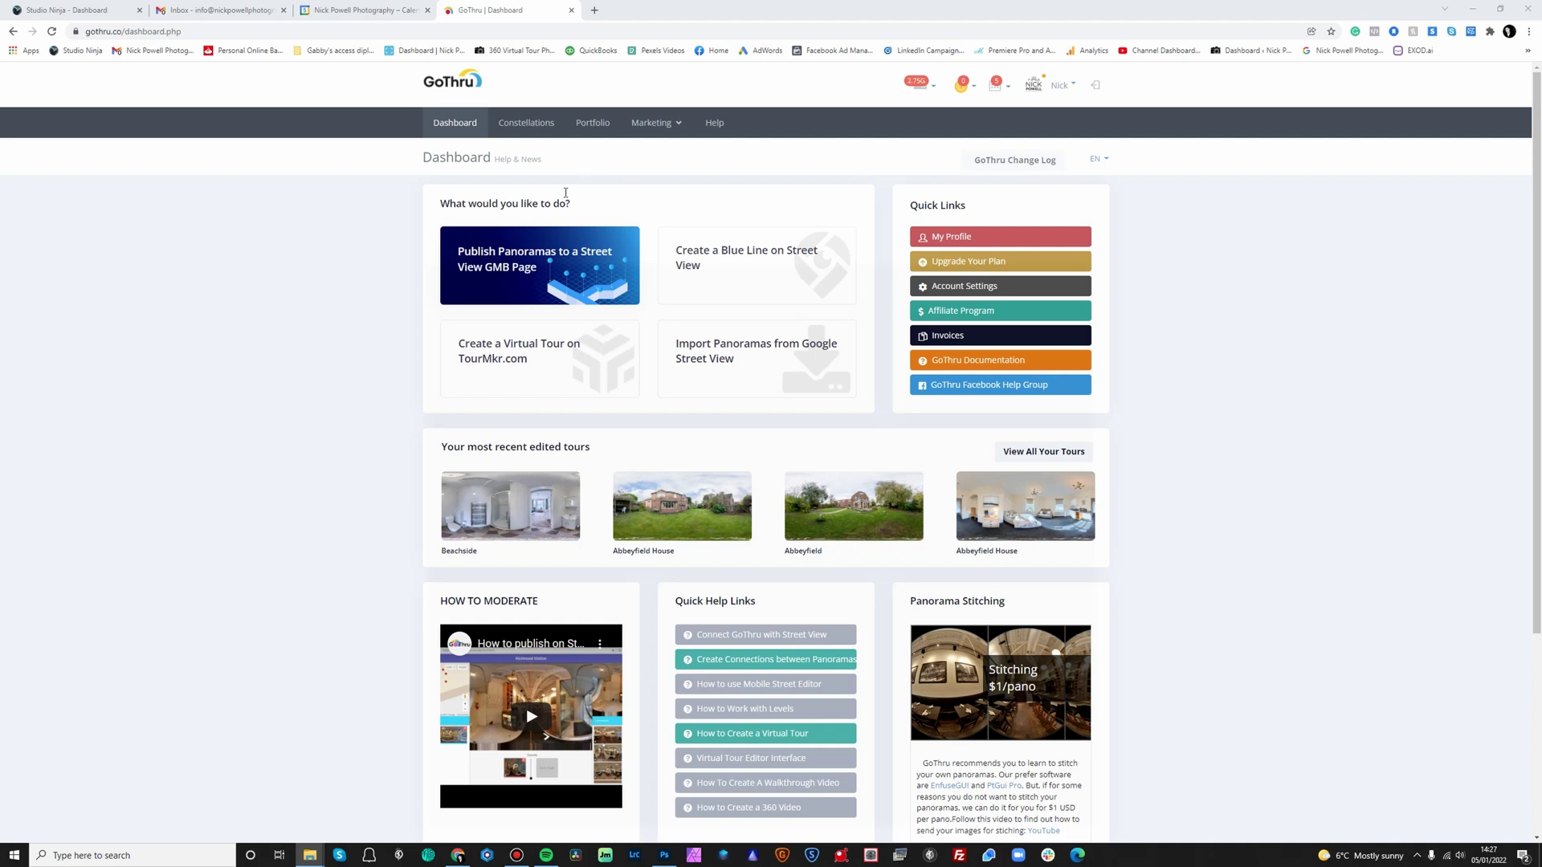
{"action": "left_click", "coordinate": [538, 131]}
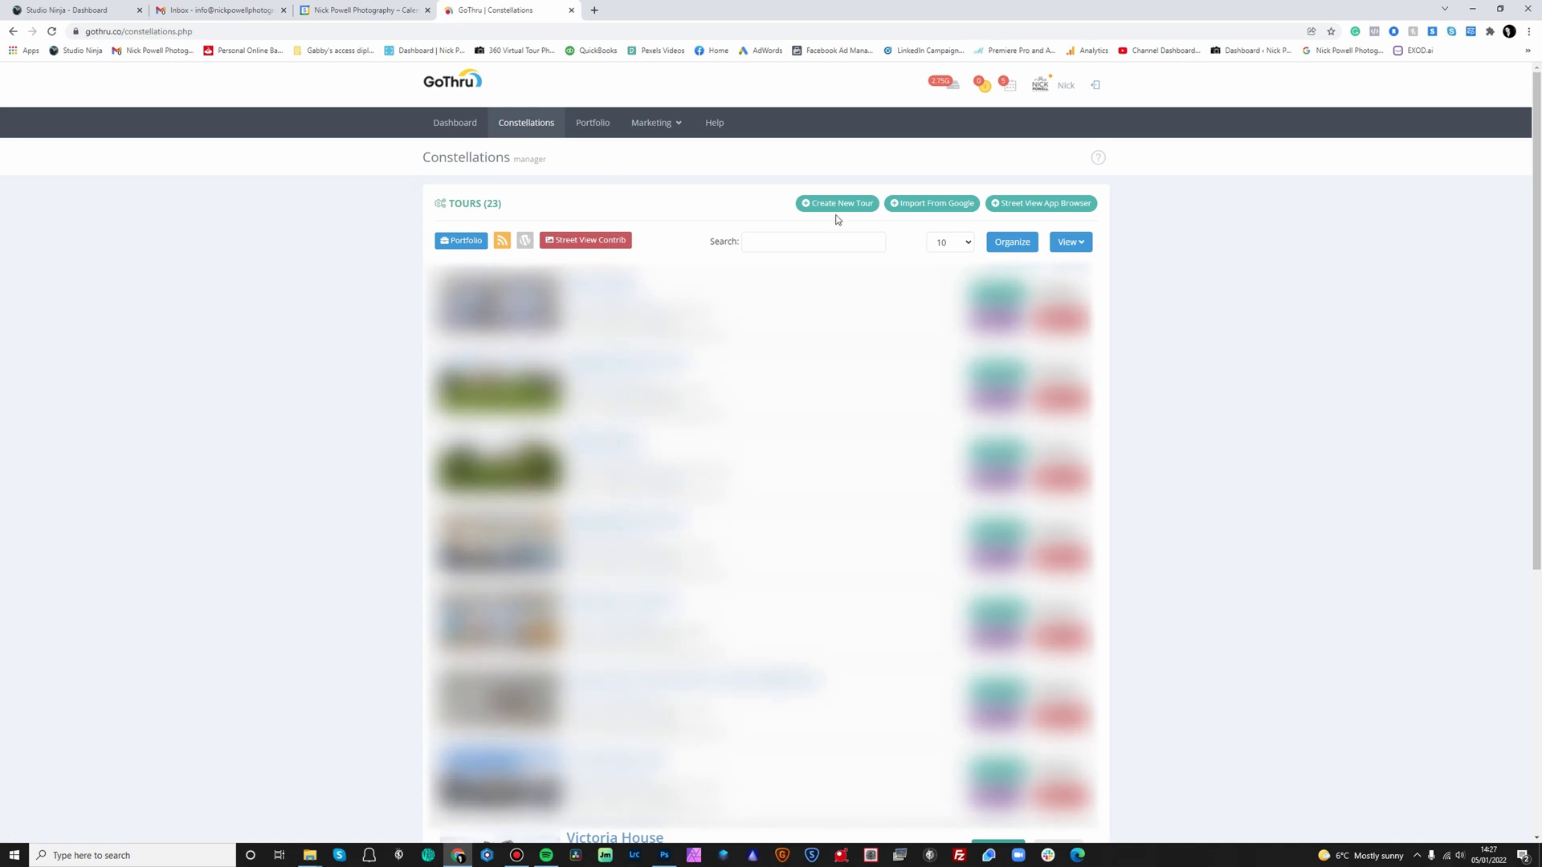
{"action": "left_click", "coordinate": [850, 210]}
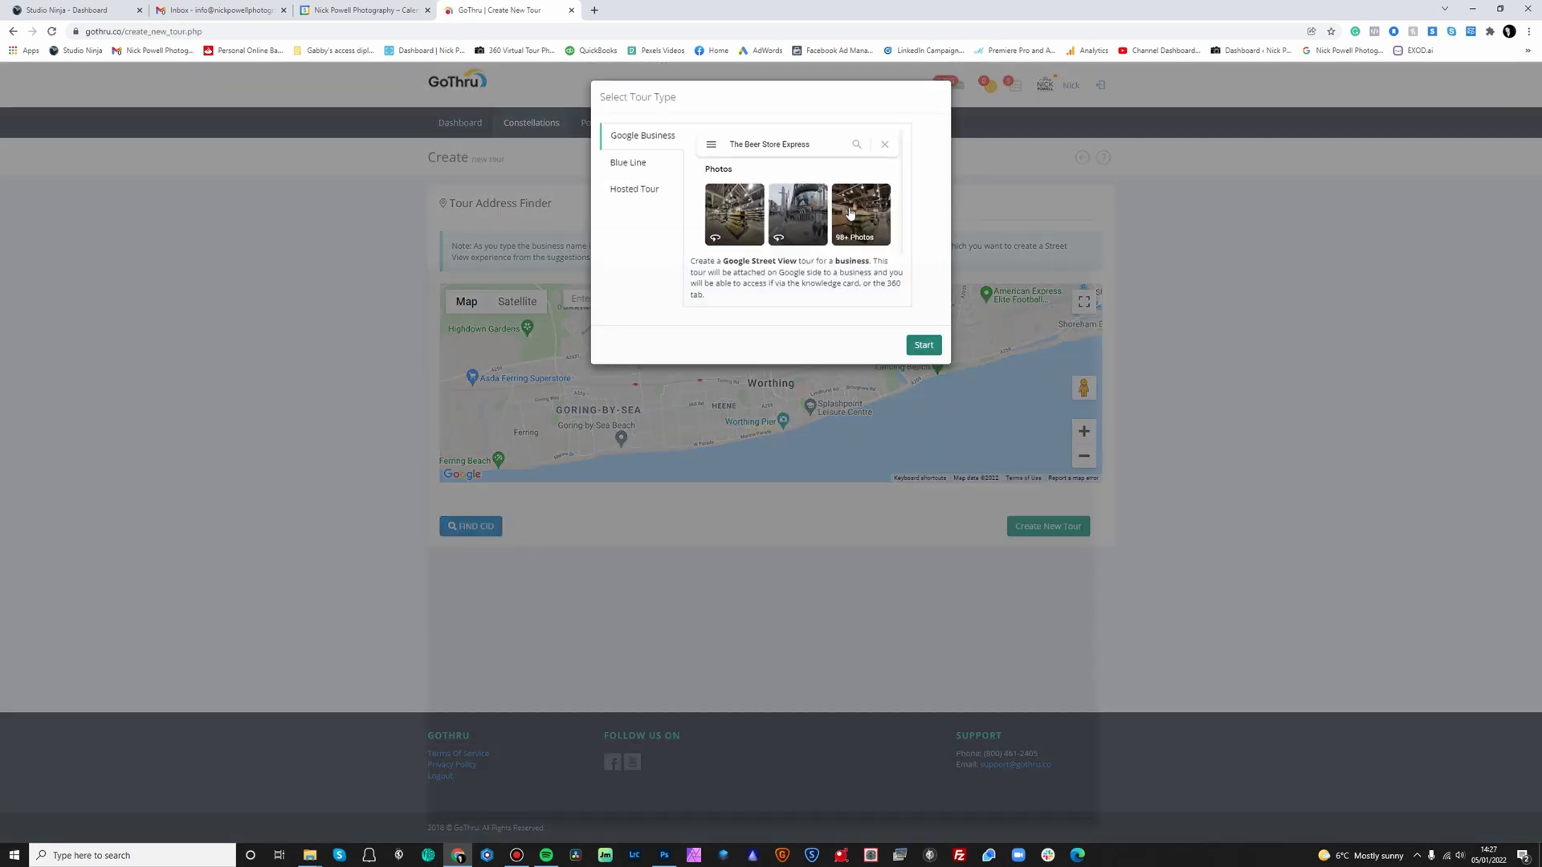
Review the Blue Line and Hosted Tour types, then create a Google Business tour for Seascapes in Worthing
{"action": "left_click", "coordinate": [633, 164]}
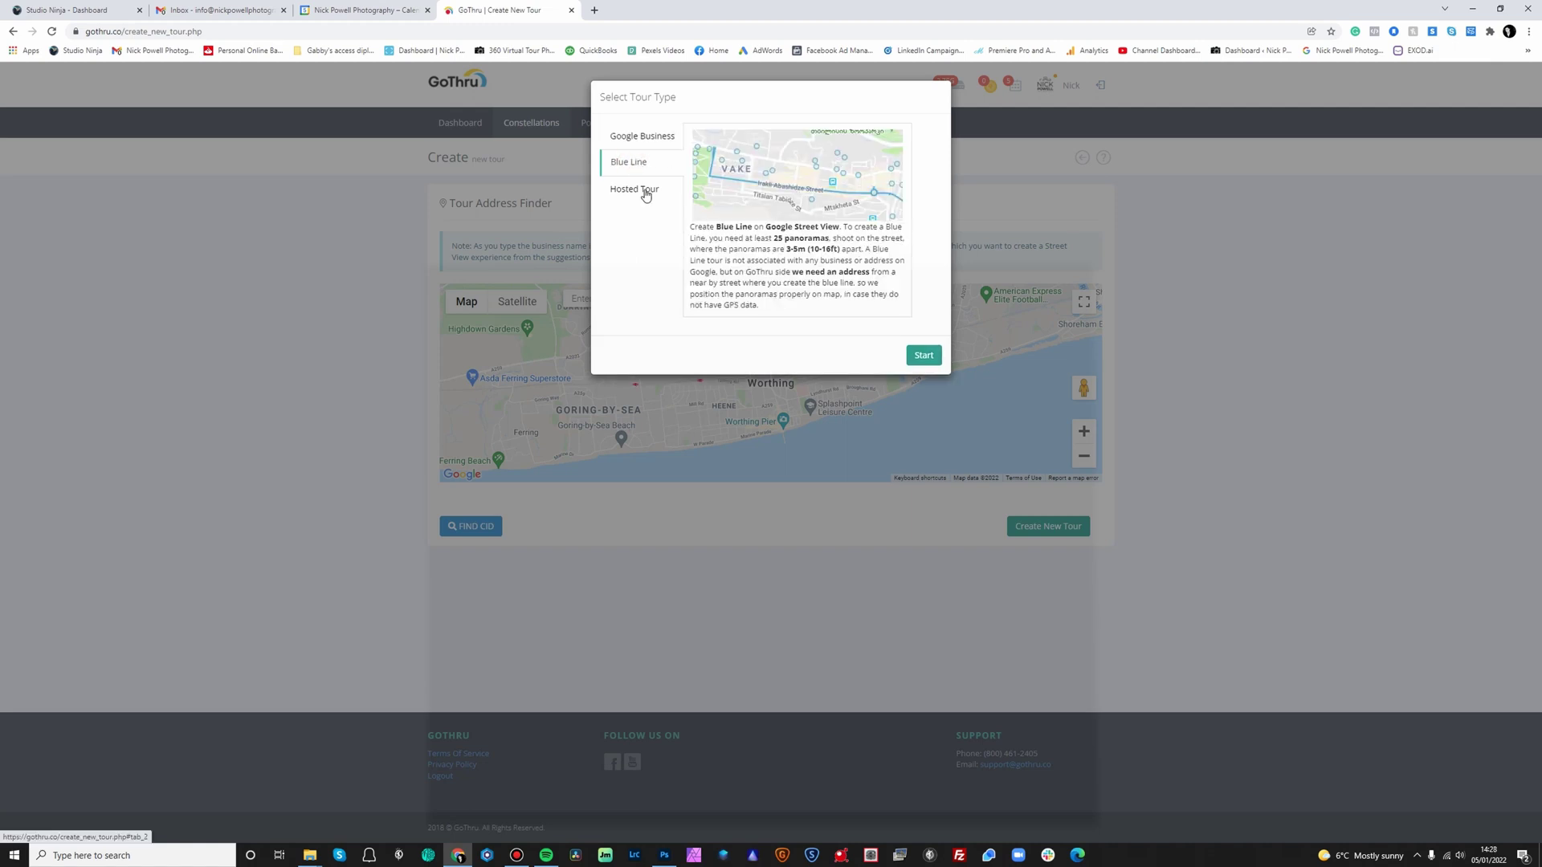
{"action": "left_click", "coordinate": [644, 191]}
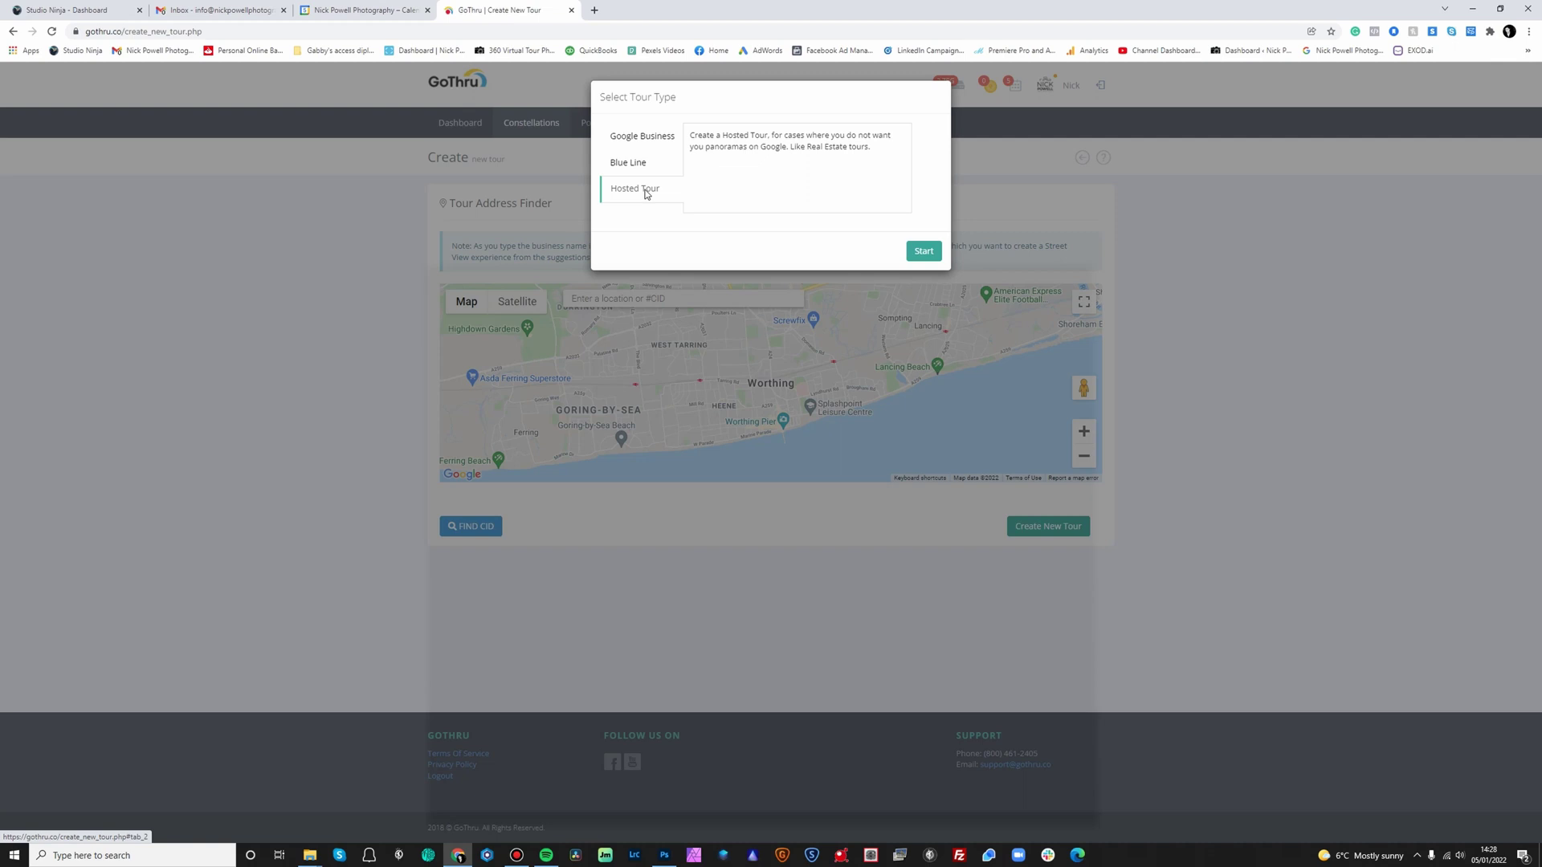
{"action": "left_click", "coordinate": [657, 138]}
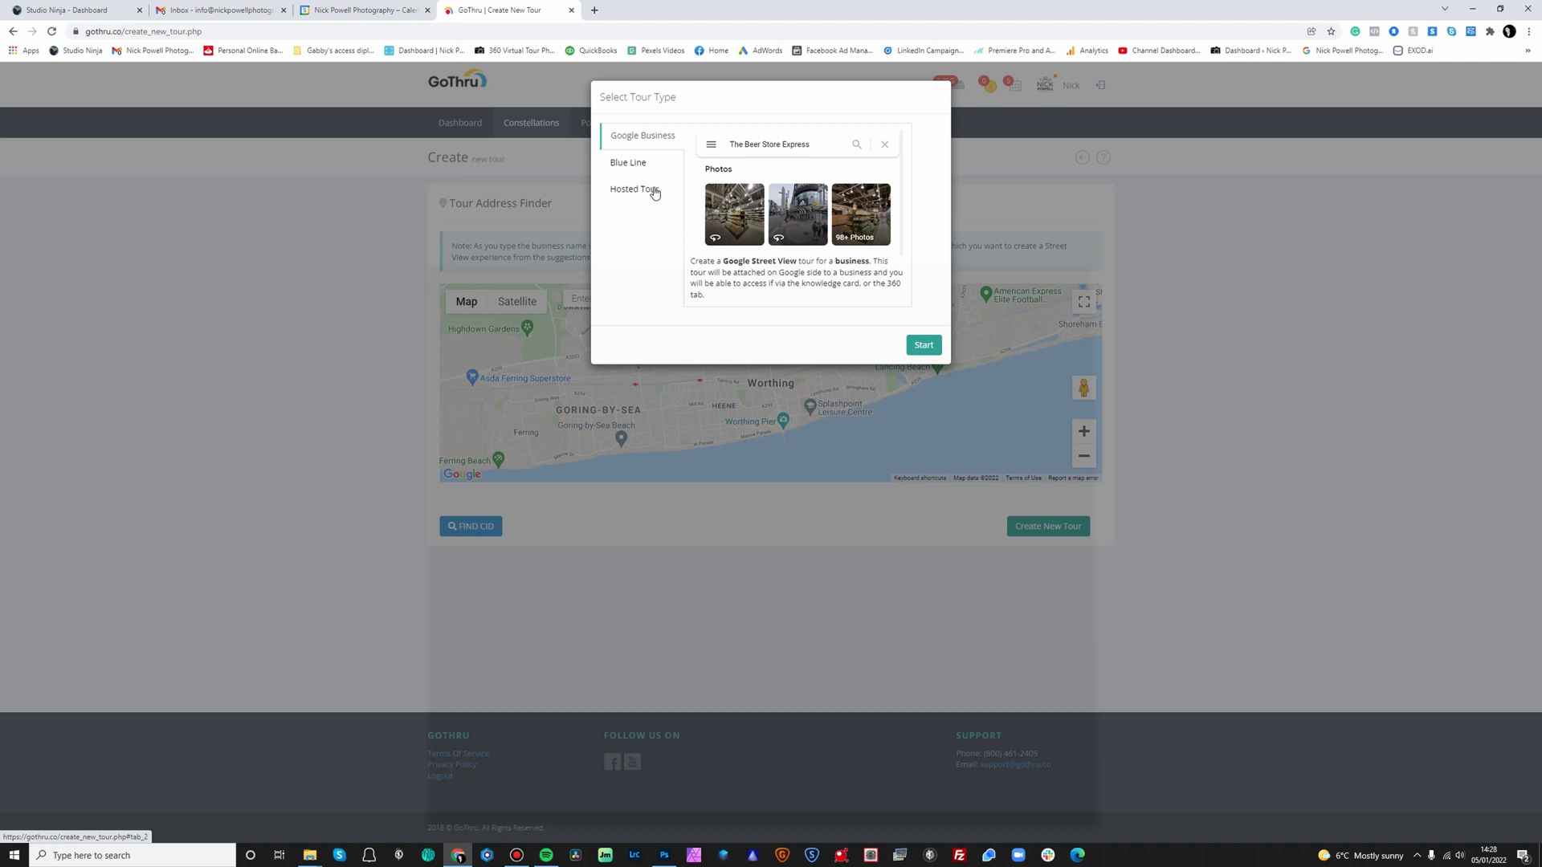
{"action": "left_click", "coordinate": [924, 345]}
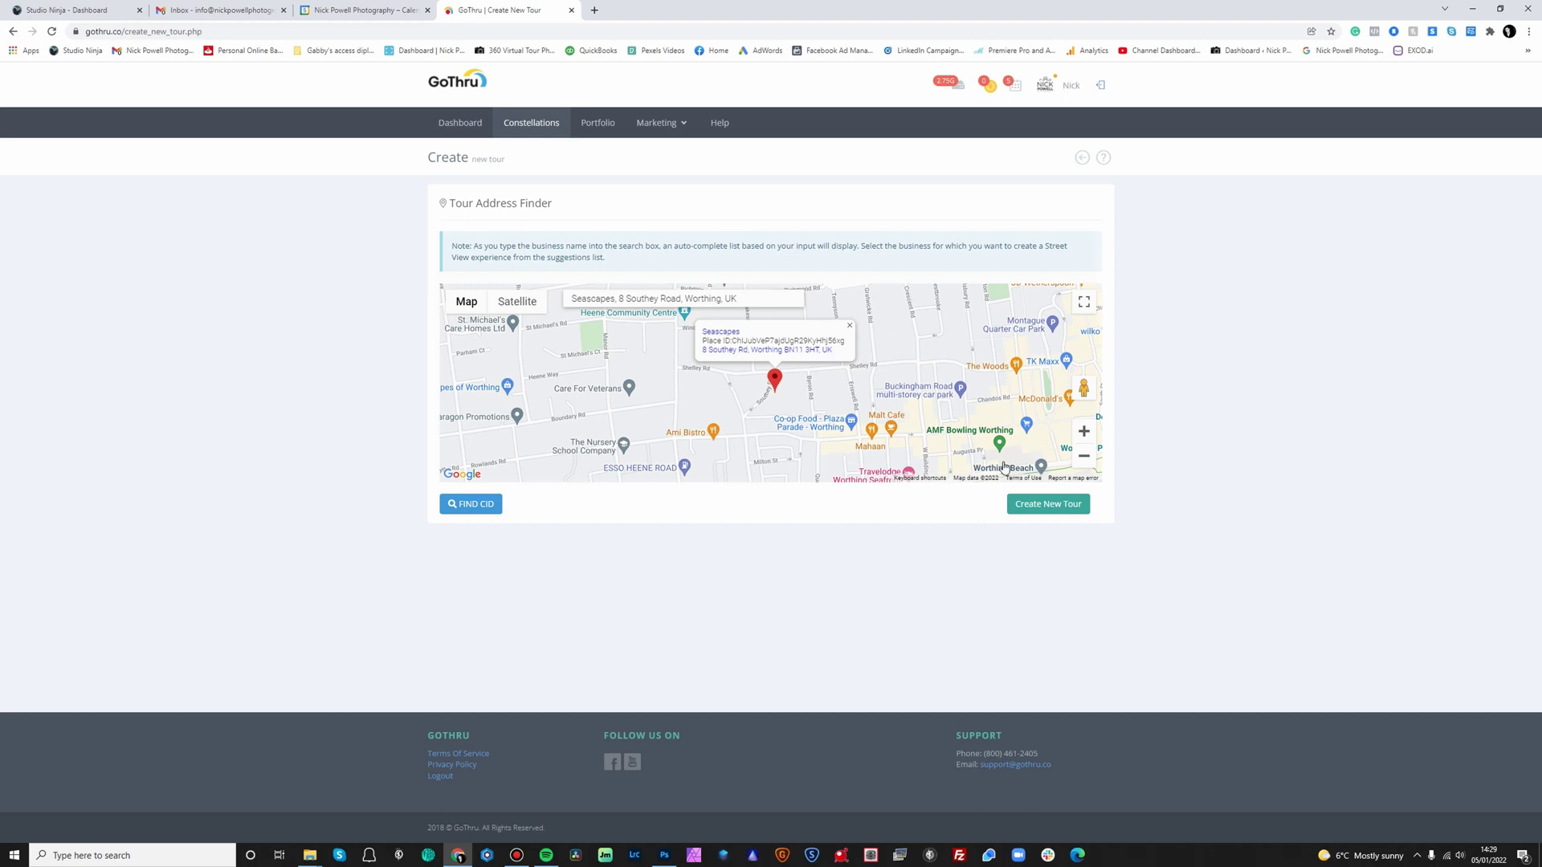
{"action": "left_click", "coordinate": [1060, 511]}
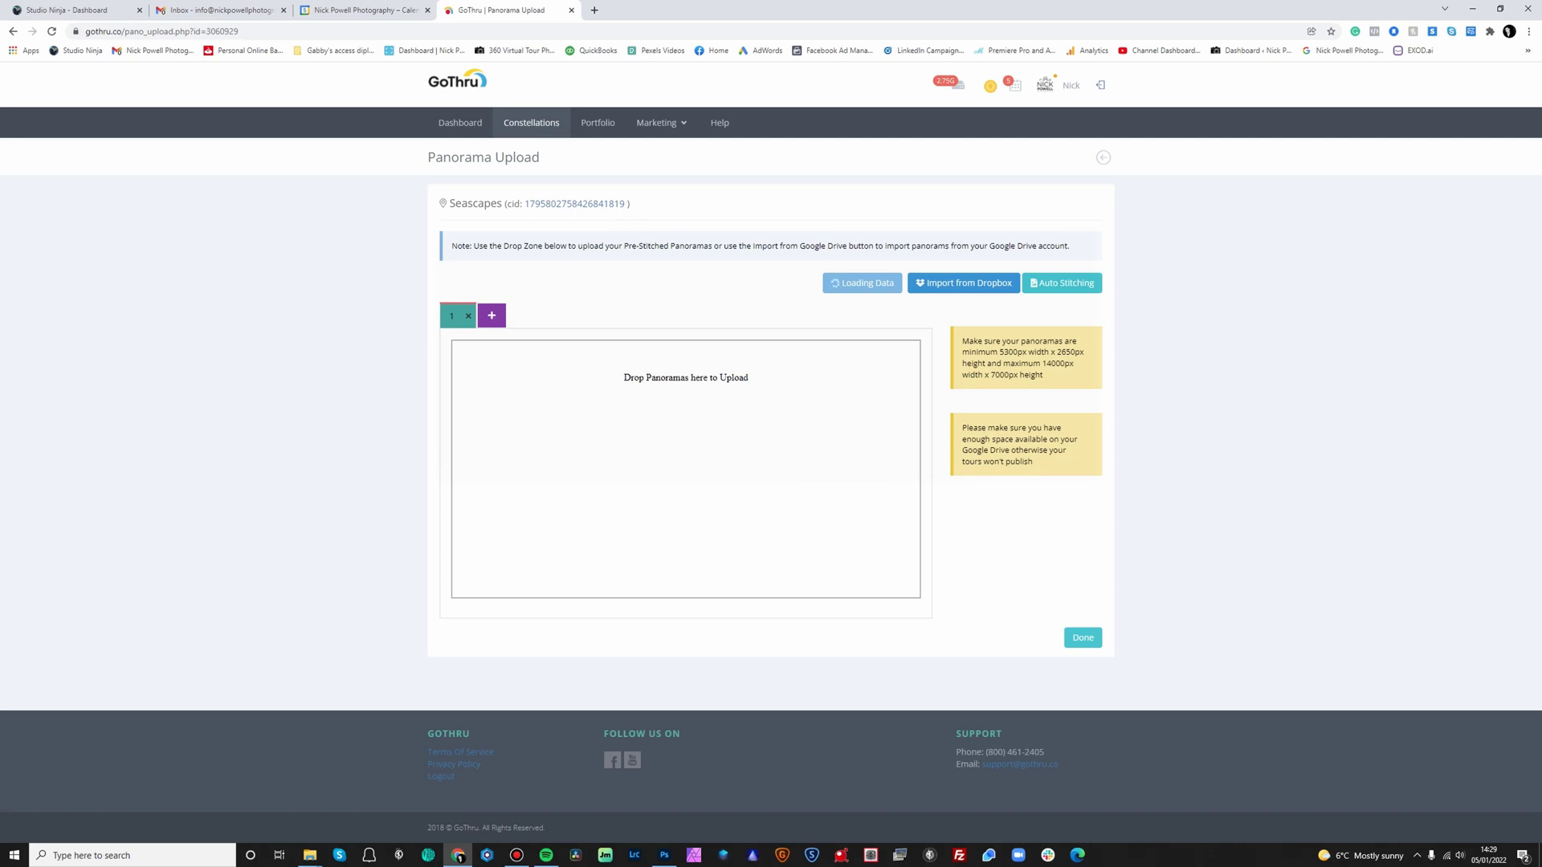
Upload panoramas 1.jpg to 8.jpg to the Seascapes tour and finish the upload
{"action": "left_click_drag", "start_coordinate": [1541, 554], "coordinate": [625, 474]}
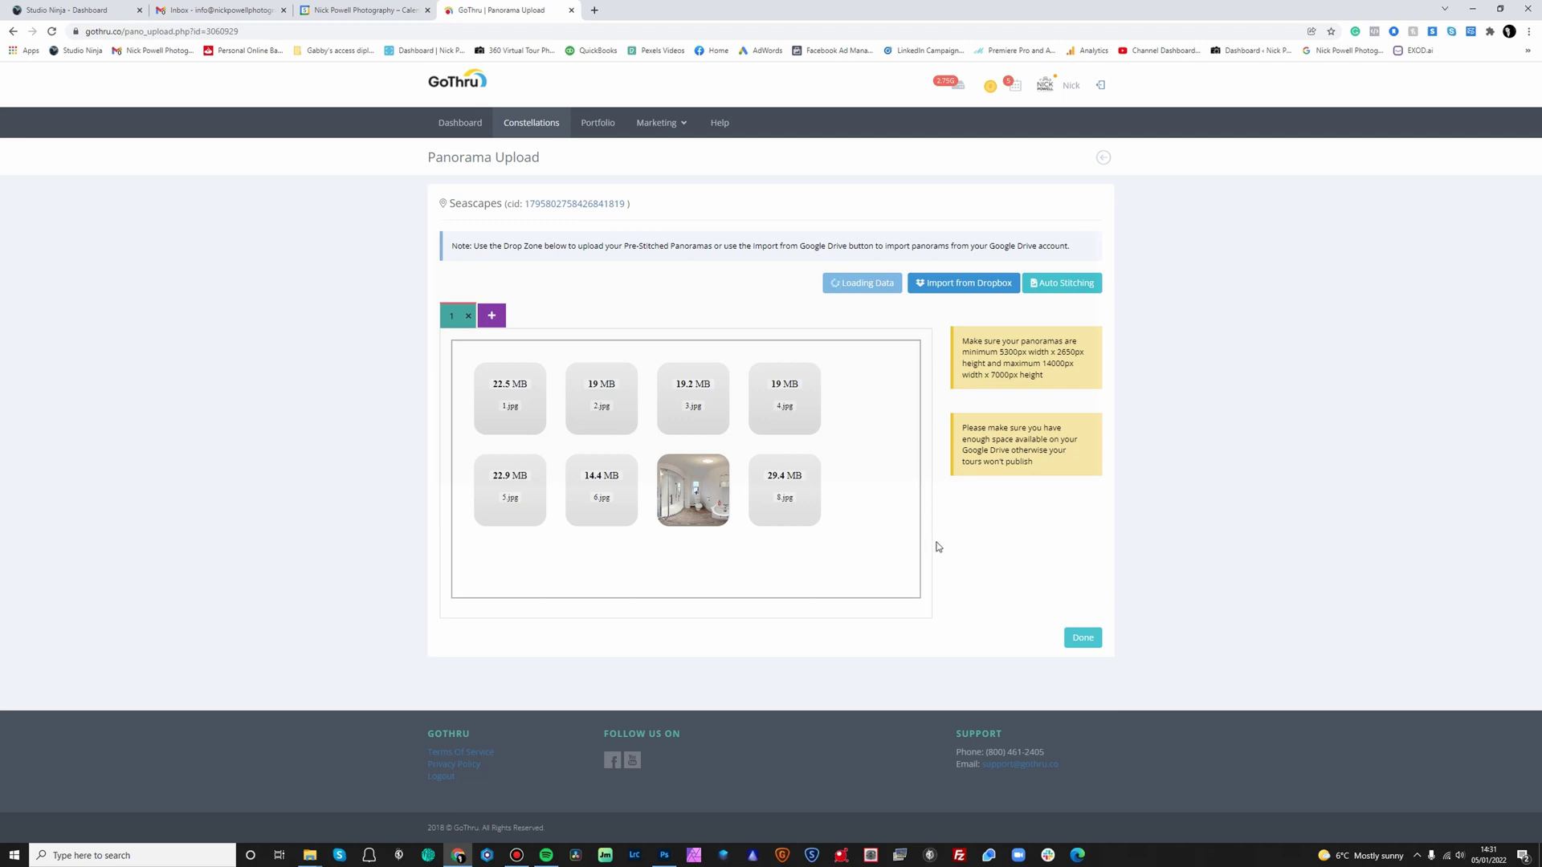
{"action": "left_click", "coordinate": [1083, 640]}
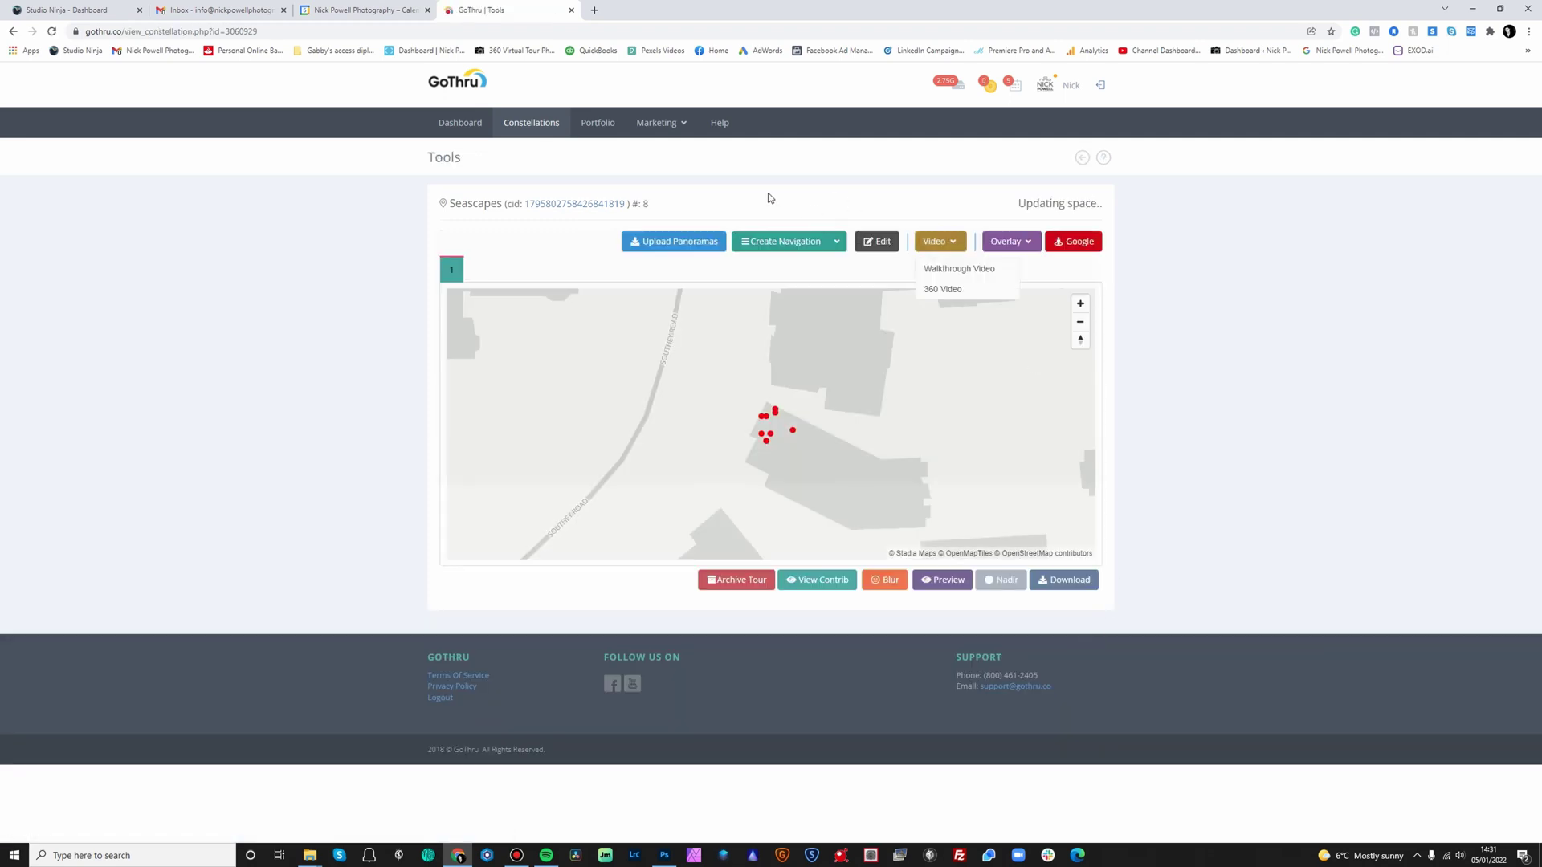
Review the navigation and video options, then open the Seascapes tour in the Desktop Moderator
{"action": "left_click", "coordinate": [840, 243]}
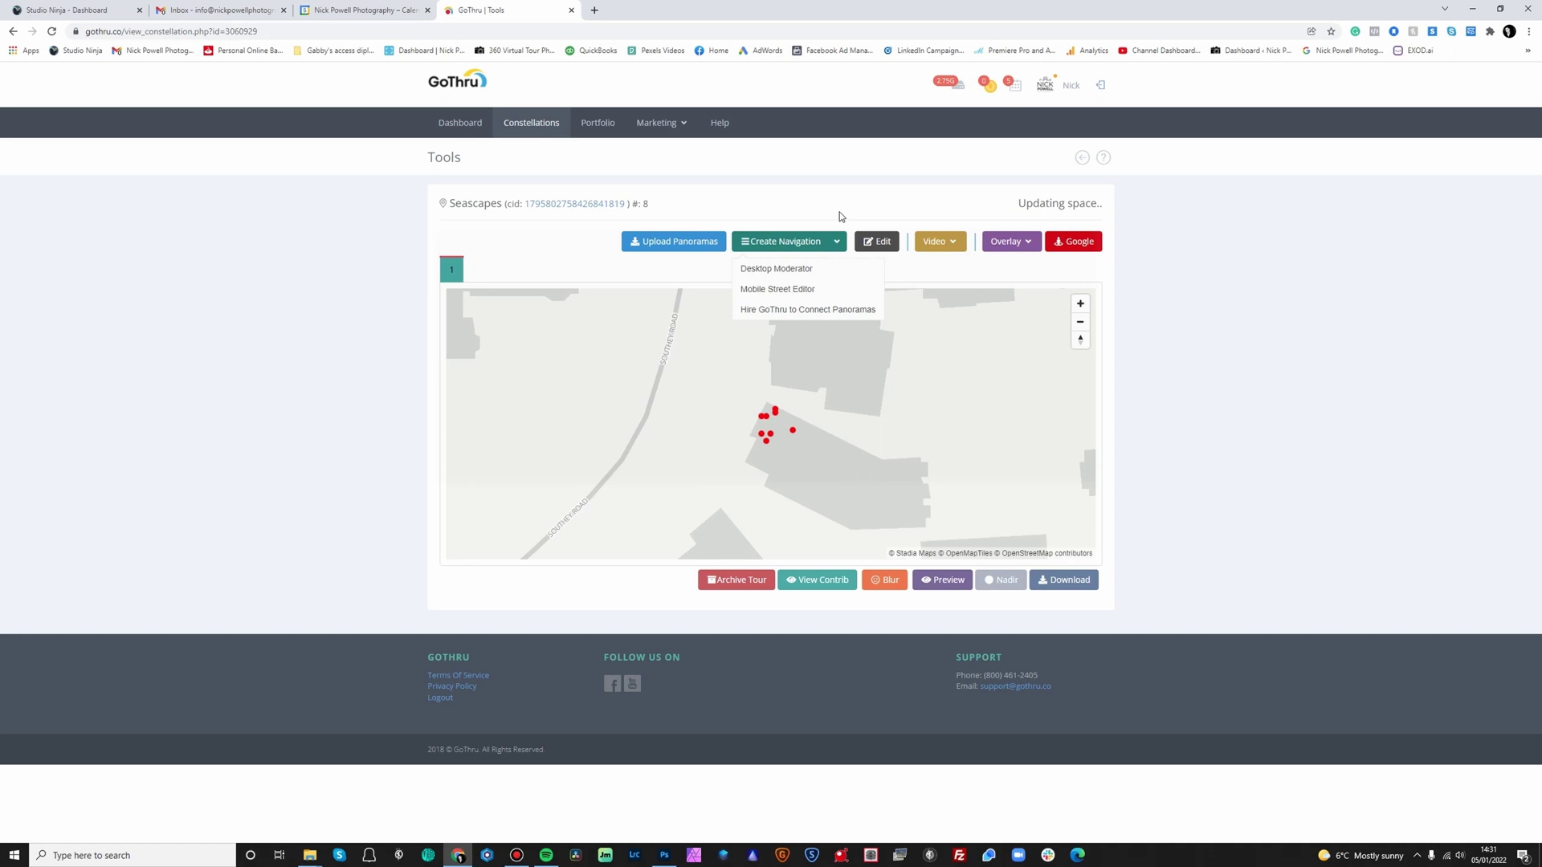
{"action": "left_click", "coordinate": [953, 244]}
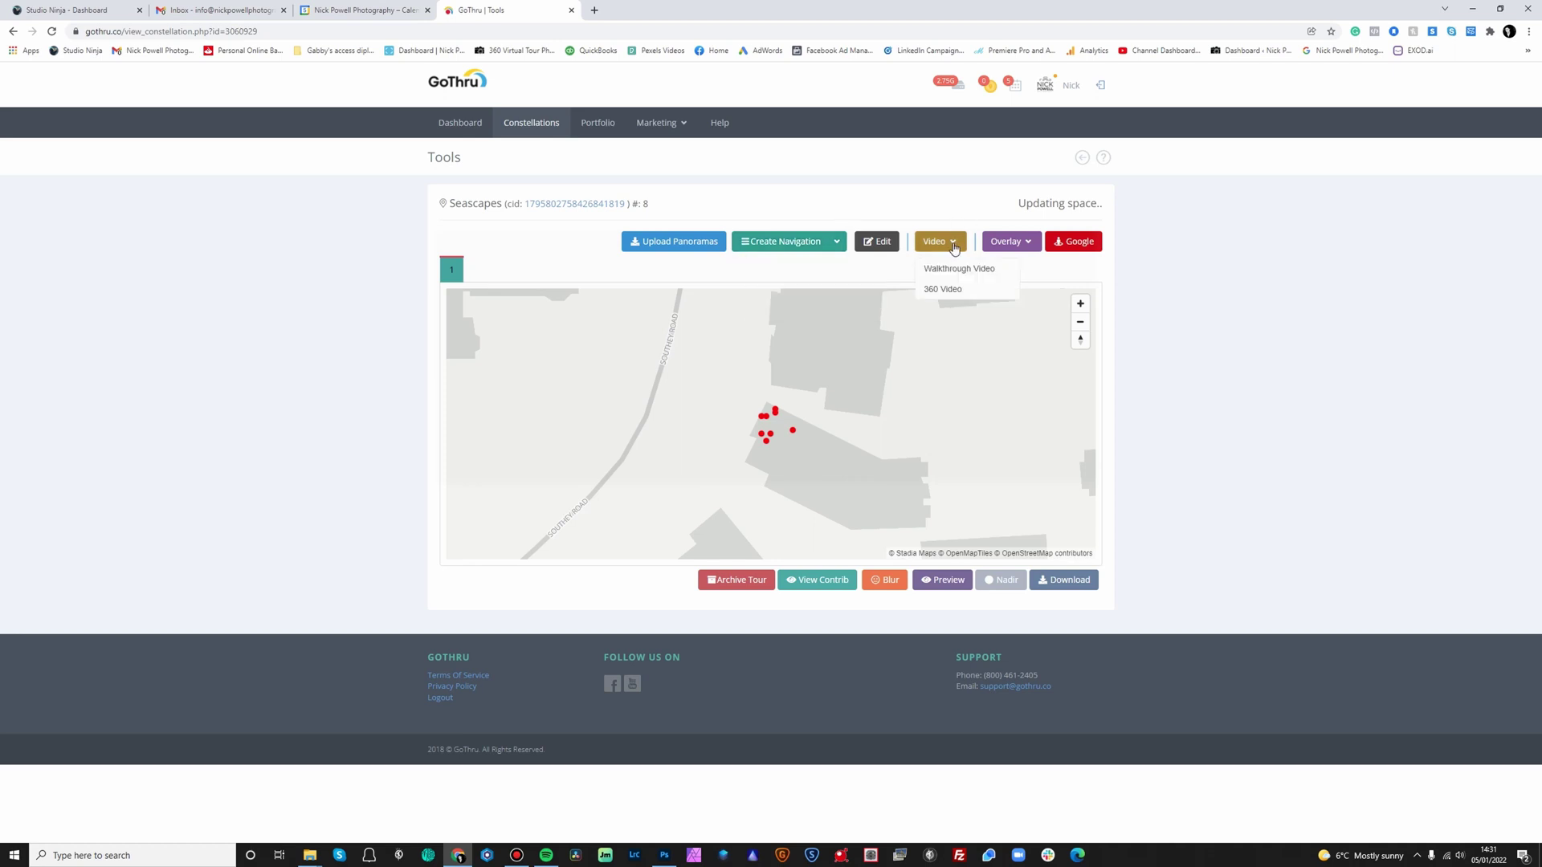
{"action": "left_click", "coordinate": [936, 187]}
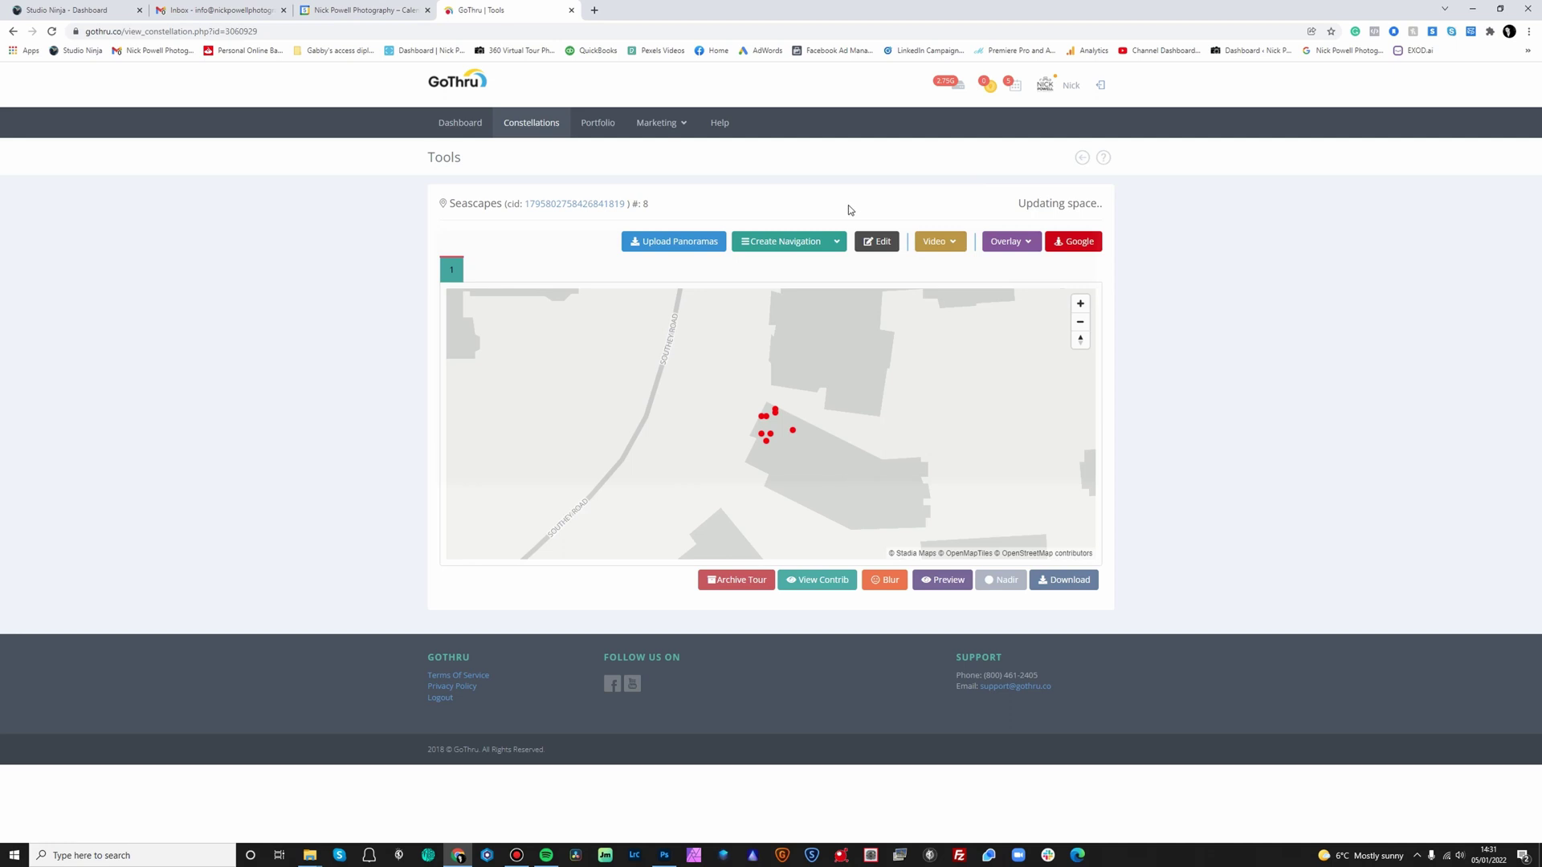
{"action": "left_click", "coordinate": [837, 241]}
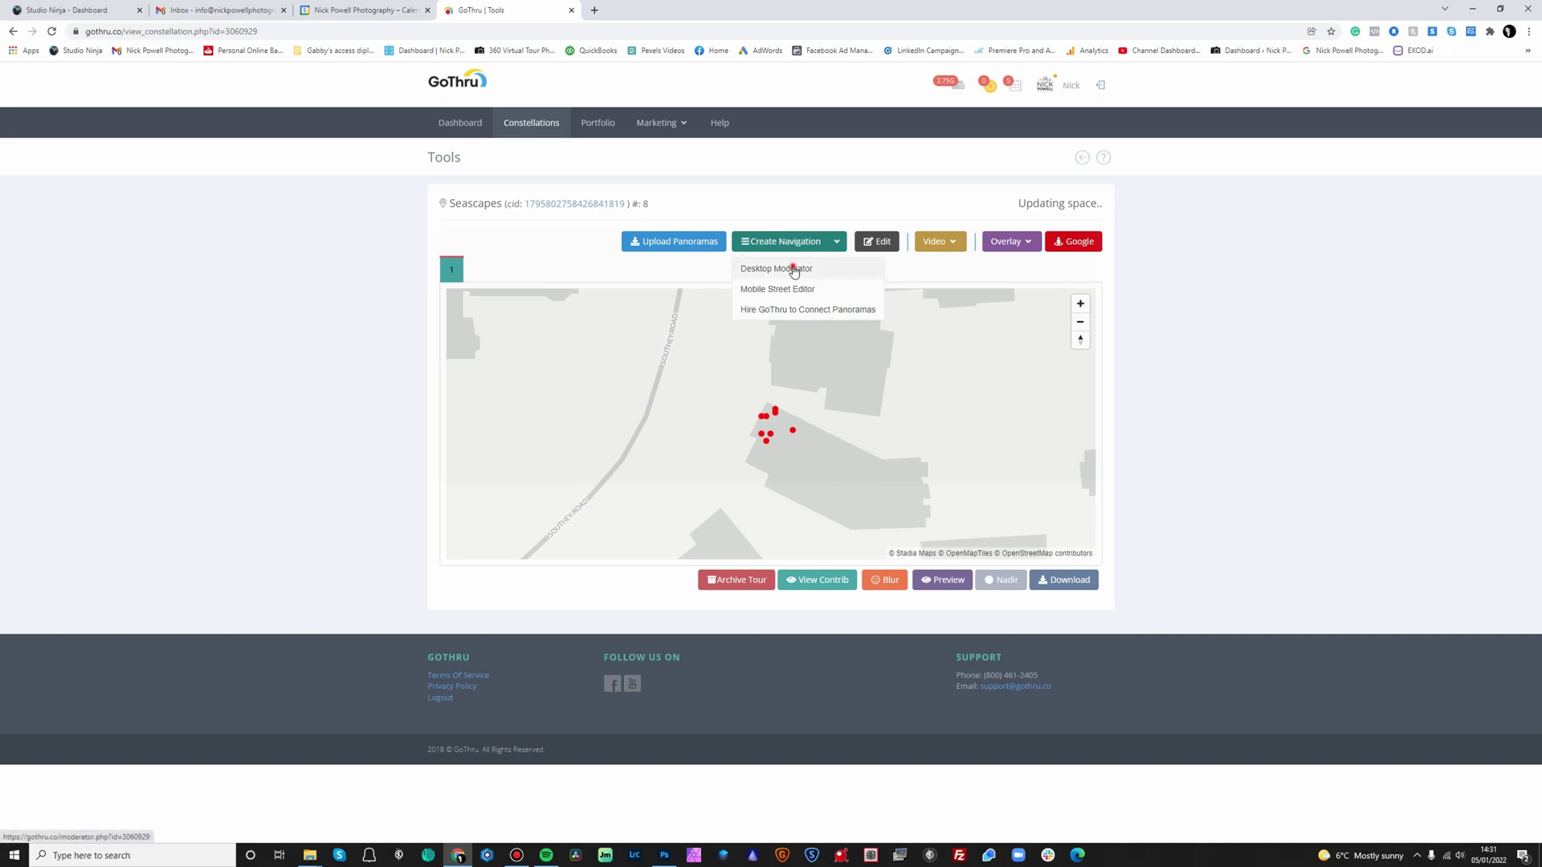
{"action": "left_click", "coordinate": [792, 268]}
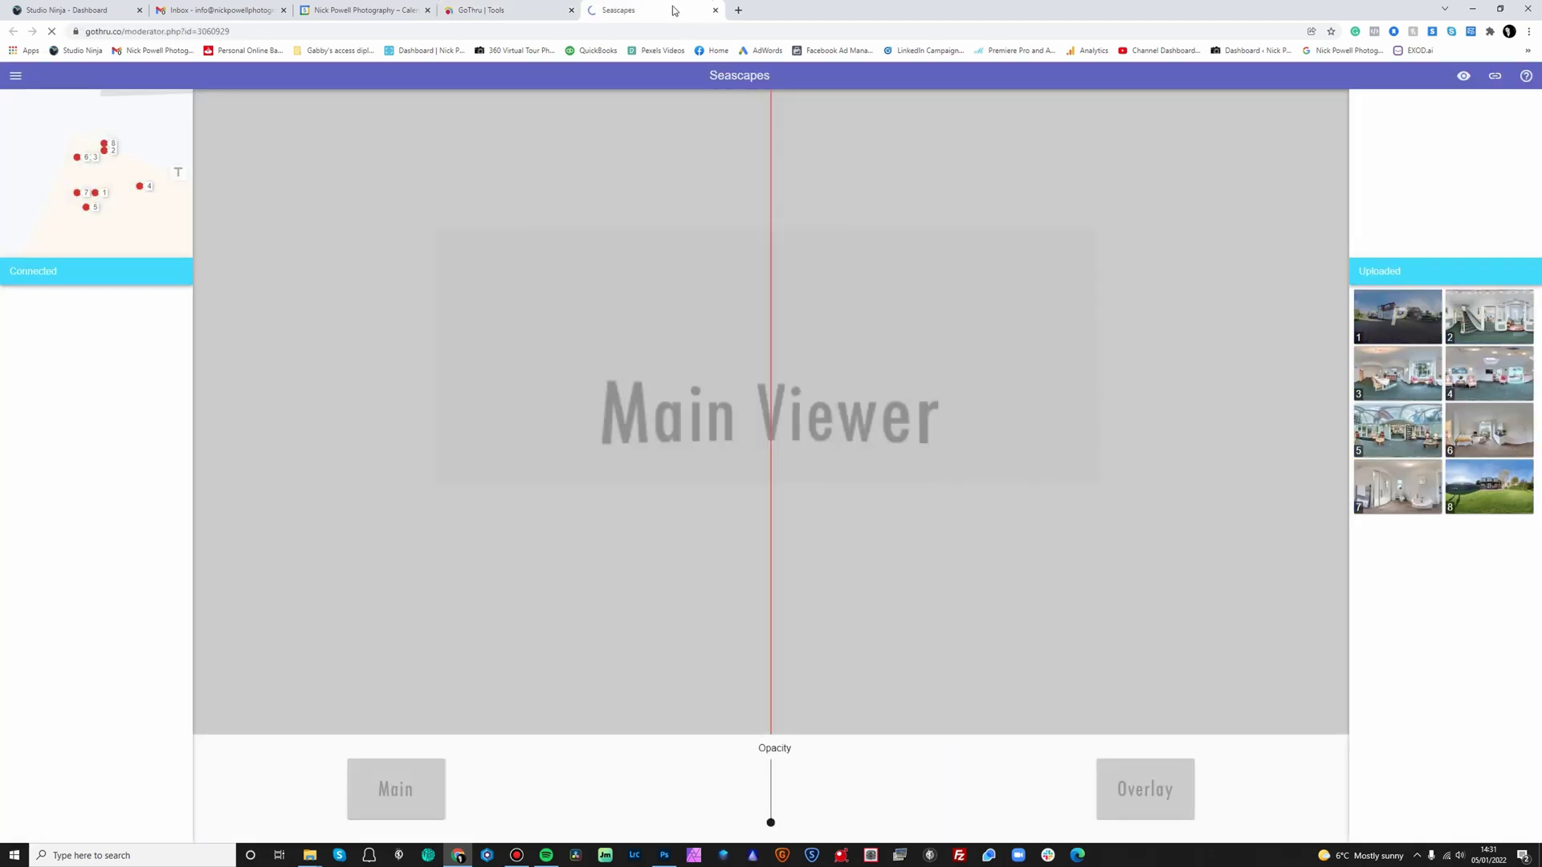
Enlarge the moderator map and show it as satellite imagery seen from straight above
{"action": "left_click", "coordinate": [169, 105]}
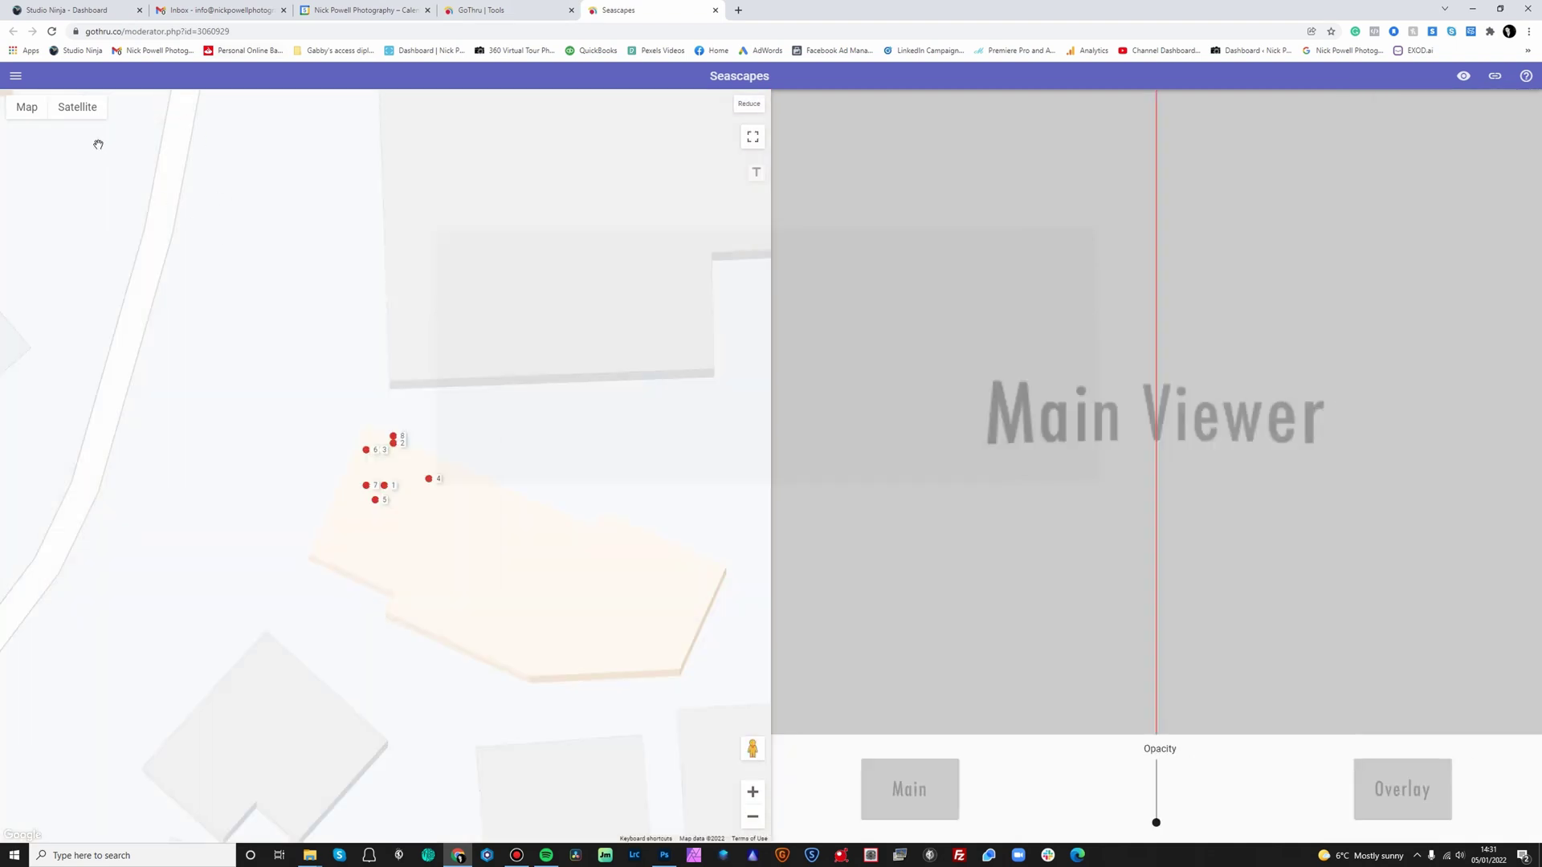
{"action": "left_click", "coordinate": [77, 107]}
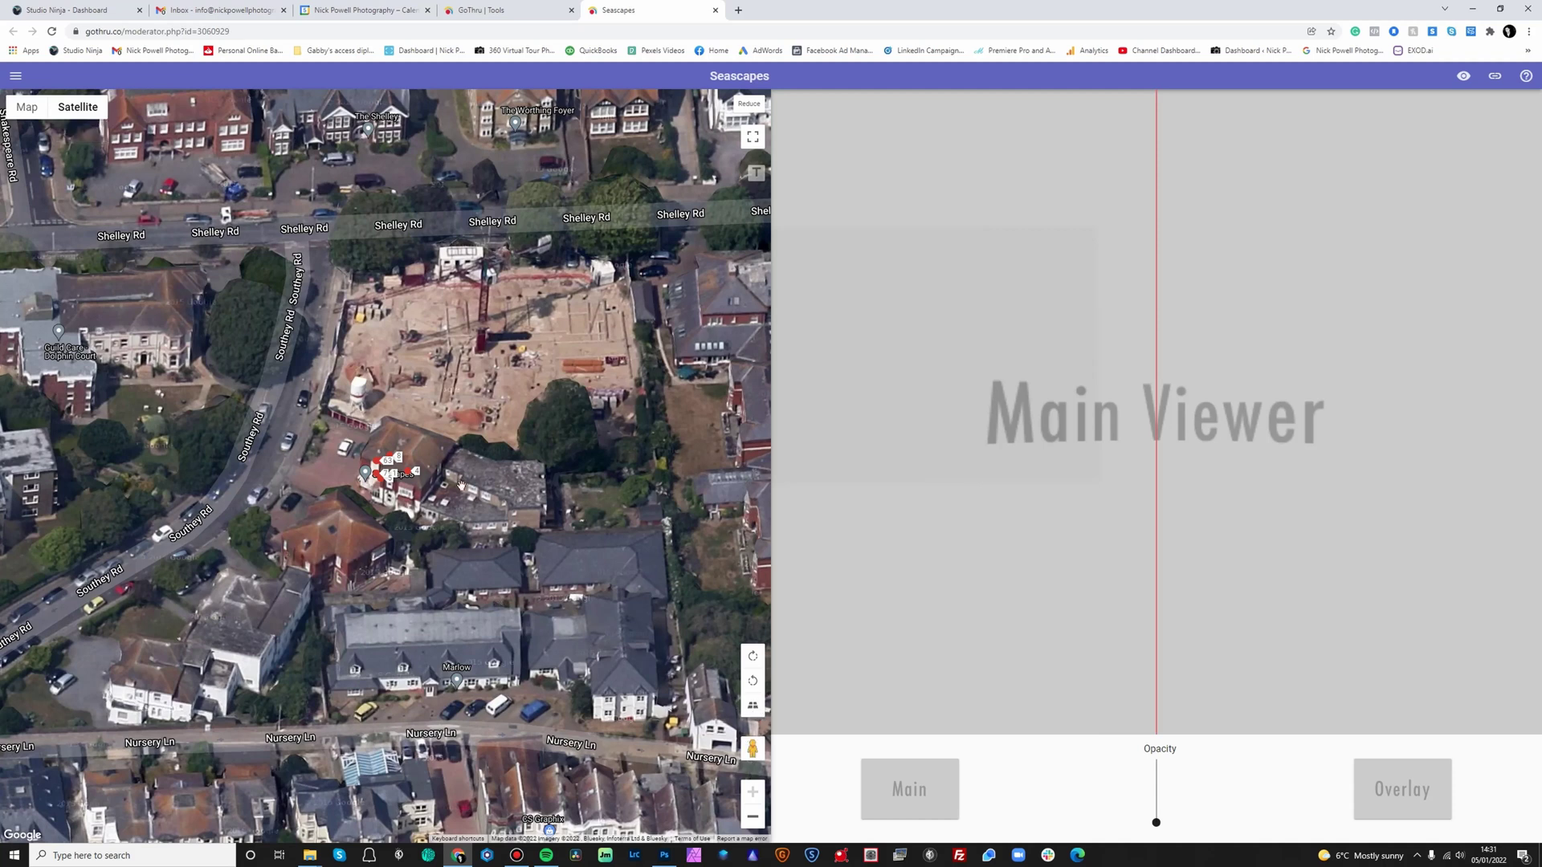
{"action": "left_click", "coordinate": [752, 709]}
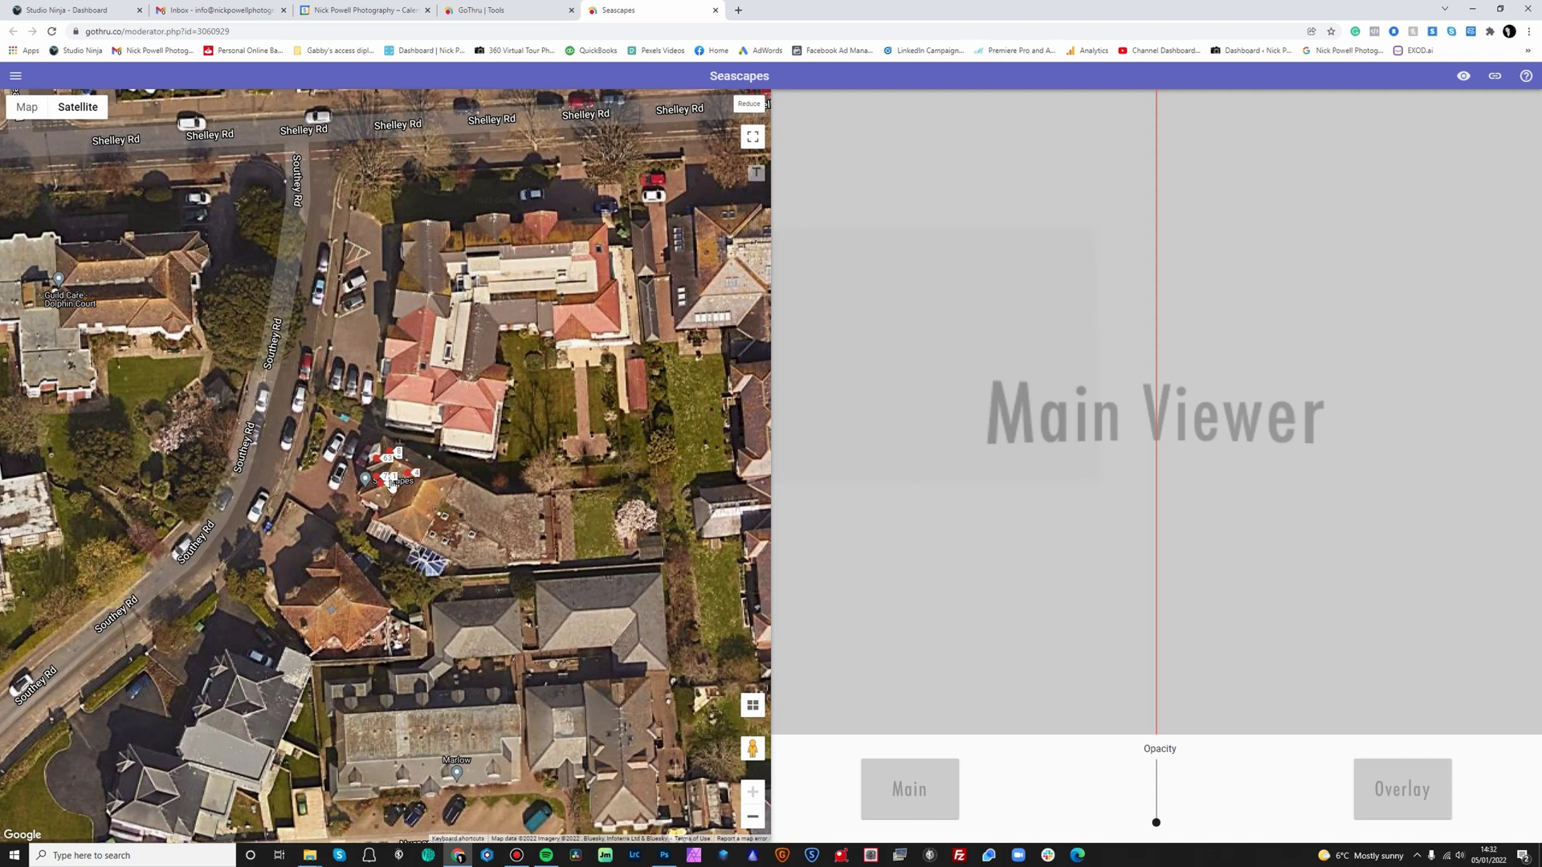
Spread the clustered panorama markers across the Seascapes building, placing one in its rear garden
{"action": "mouse_move", "coordinate": [383, 480]}
{"action": "left_mouse_down"}
{"action": "mouse_move", "coordinate": [429, 474]}
{"action": "mouse_move", "coordinate": [371, 530]}
{"action": "mouse_move", "coordinate": [503, 538]}
{"action": "left_mouse_up"}
{"action": "mouse_move", "coordinate": [442, 484]}
{"action": "left_mouse_down"}
{"action": "mouse_move", "coordinate": [434, 514]}
{"action": "mouse_move", "coordinate": [352, 488]}
{"action": "mouse_move", "coordinate": [514, 485]}
{"action": "mouse_move", "coordinate": [476, 493]}
{"action": "mouse_move", "coordinate": [445, 466]}
{"action": "mouse_move", "coordinate": [440, 536]}
{"action": "left_mouse_up"}
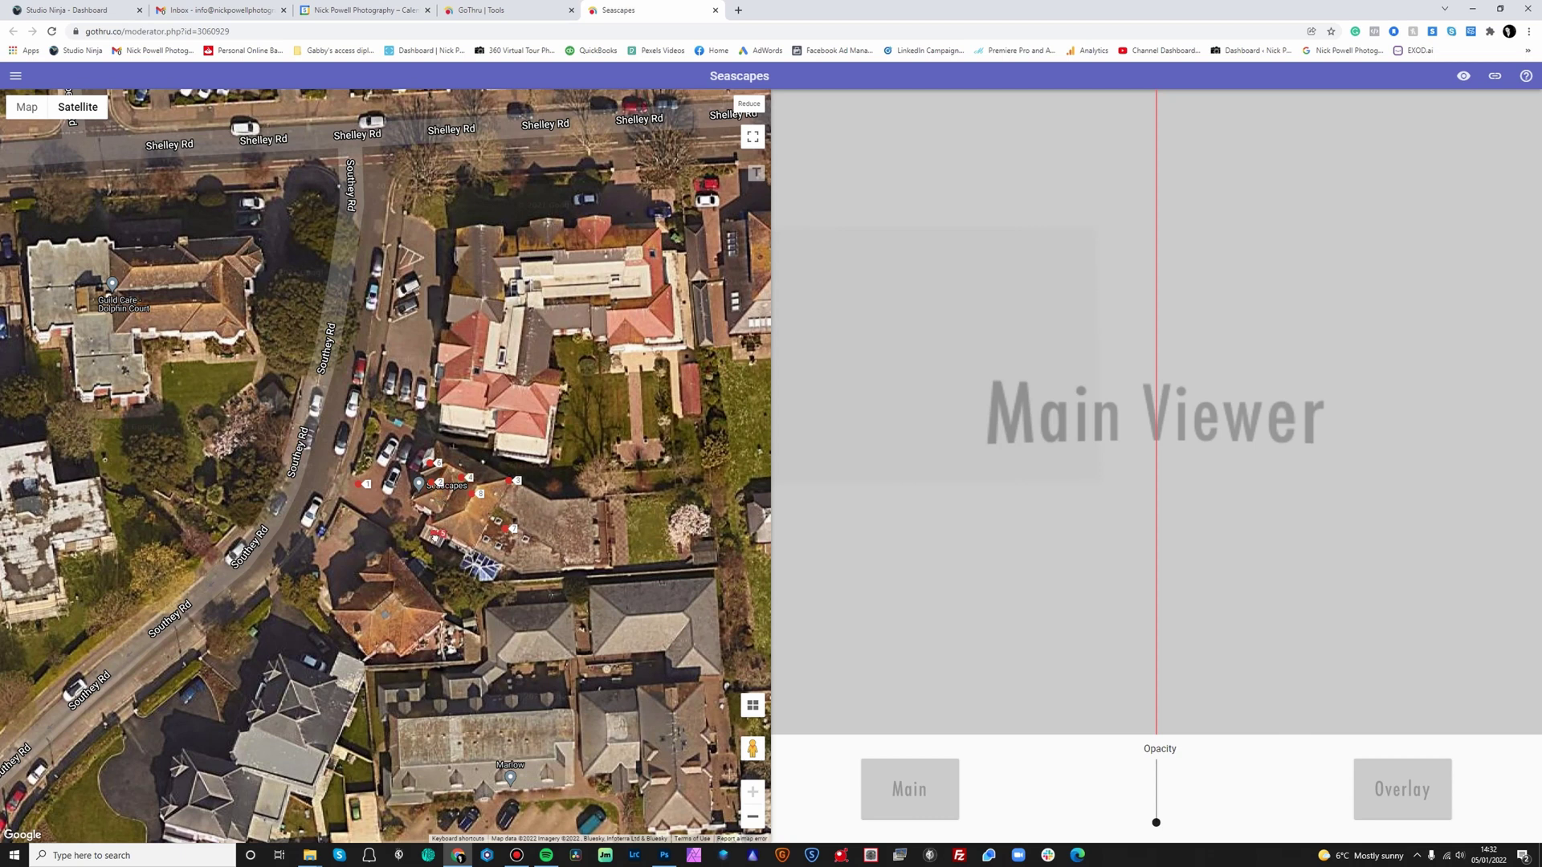
{"action": "mouse_move", "coordinate": [462, 480]}
{"action": "left_mouse_down"}
{"action": "mouse_move", "coordinate": [487, 470]}
{"action": "mouse_move", "coordinate": [453, 477]}
{"action": "mouse_move", "coordinate": [526, 510]}
{"action": "mouse_move", "coordinate": [503, 508]}
{"action": "mouse_move", "coordinate": [660, 530]}
{"action": "left_mouse_up"}
Open panorama 1 on the front driveway and line up its entrance door with the red guide line
{"action": "left_click", "coordinate": [360, 486]}
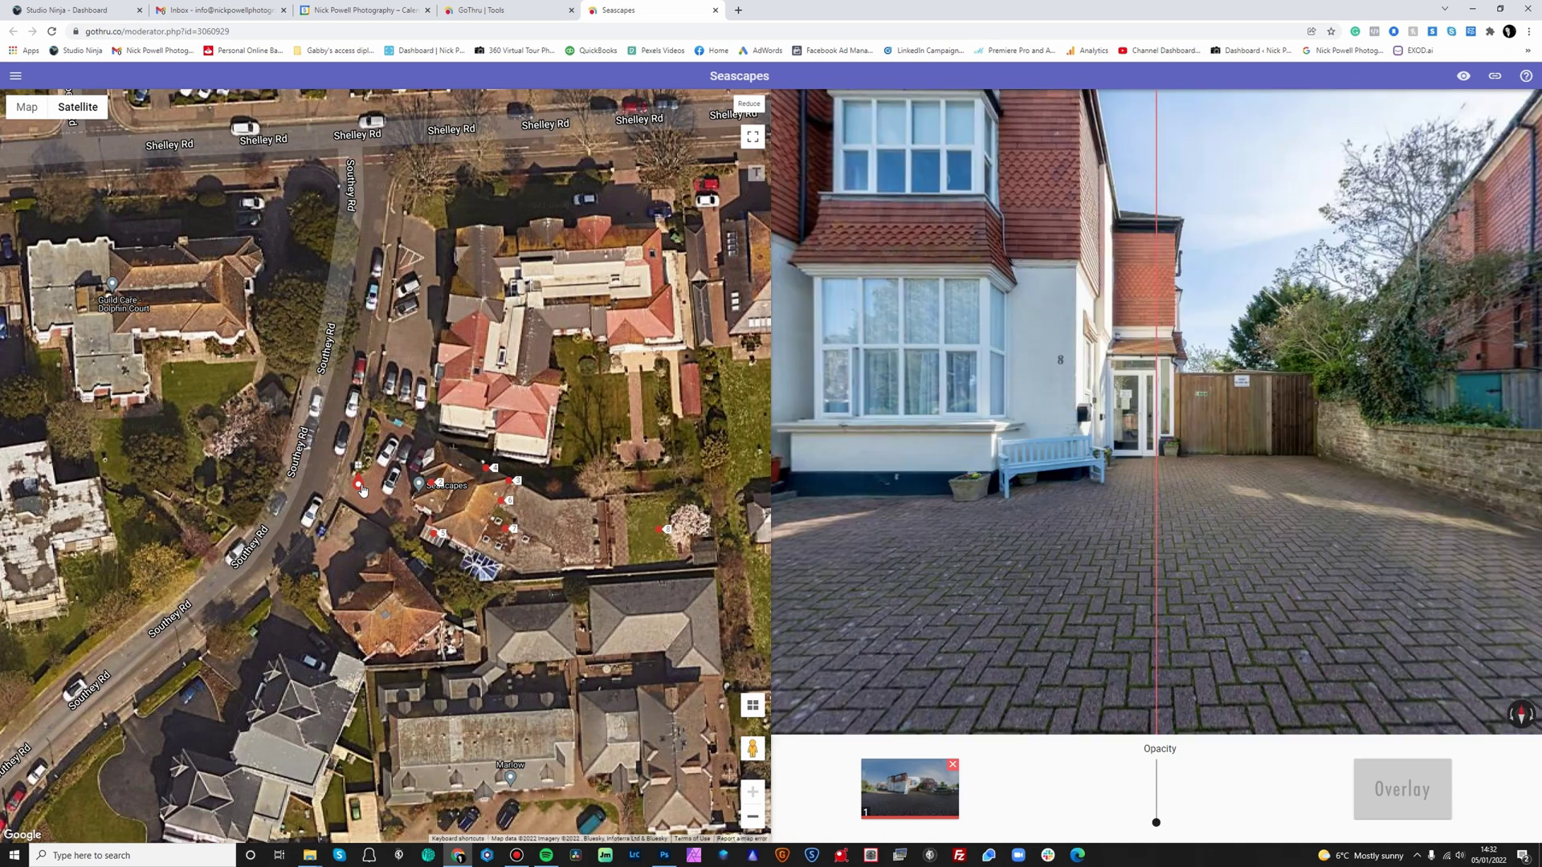
{"action": "mouse_move", "coordinate": [995, 379]}
{"action": "left_mouse_down"}
{"action": "mouse_move", "coordinate": [803, 382]}
{"action": "mouse_move", "coordinate": [1200, 392]}
{"action": "mouse_move", "coordinate": [1083, 393]}
{"action": "left_mouse_up"}
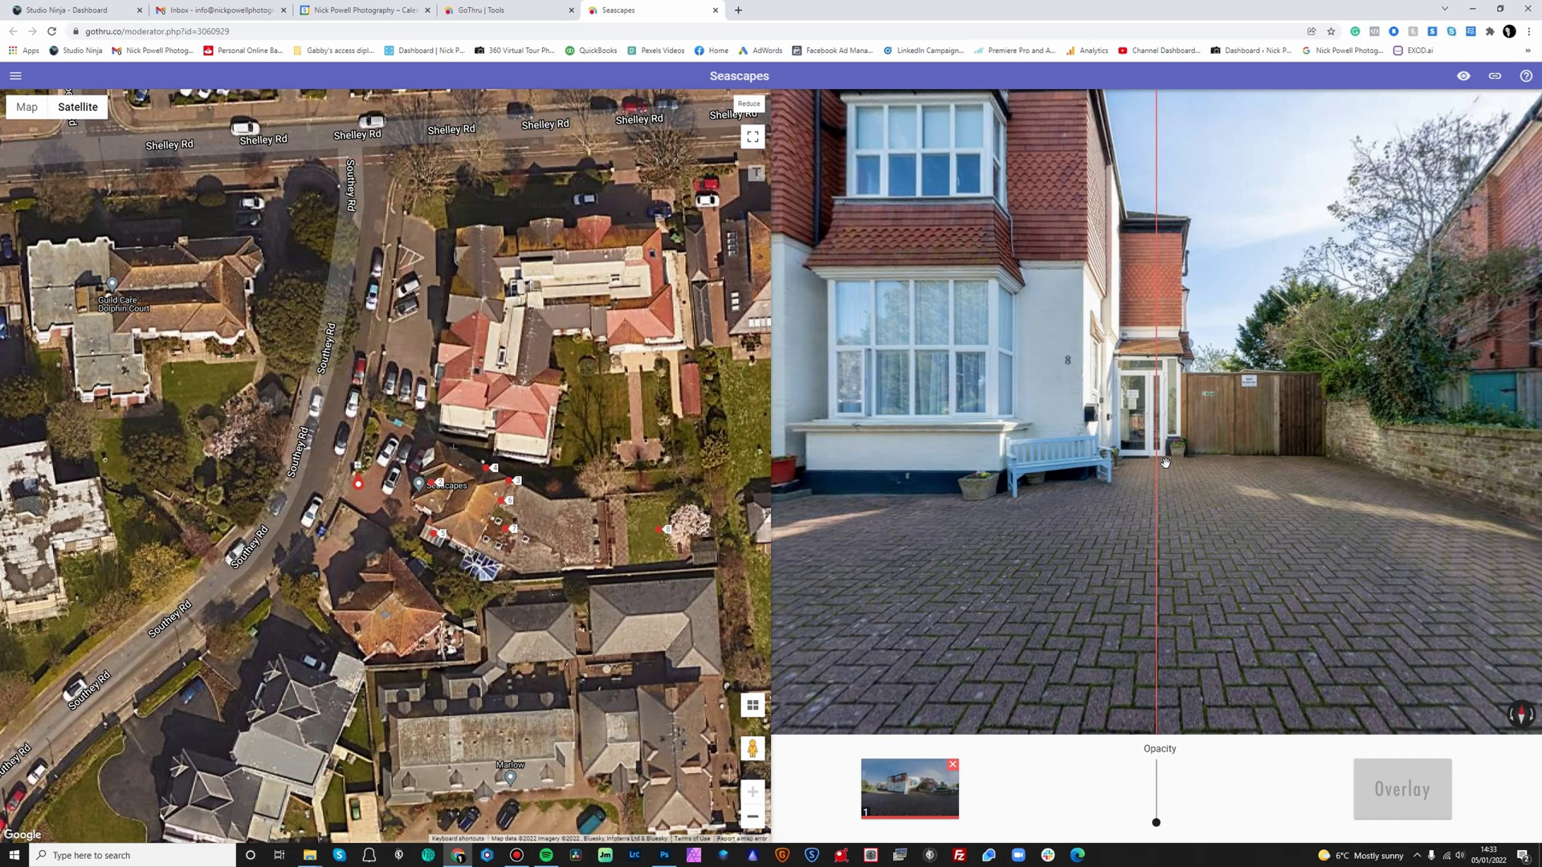
{"action": "left_click_drag", "start_coordinate": [1159, 418], "coordinate": [1124, 400]}
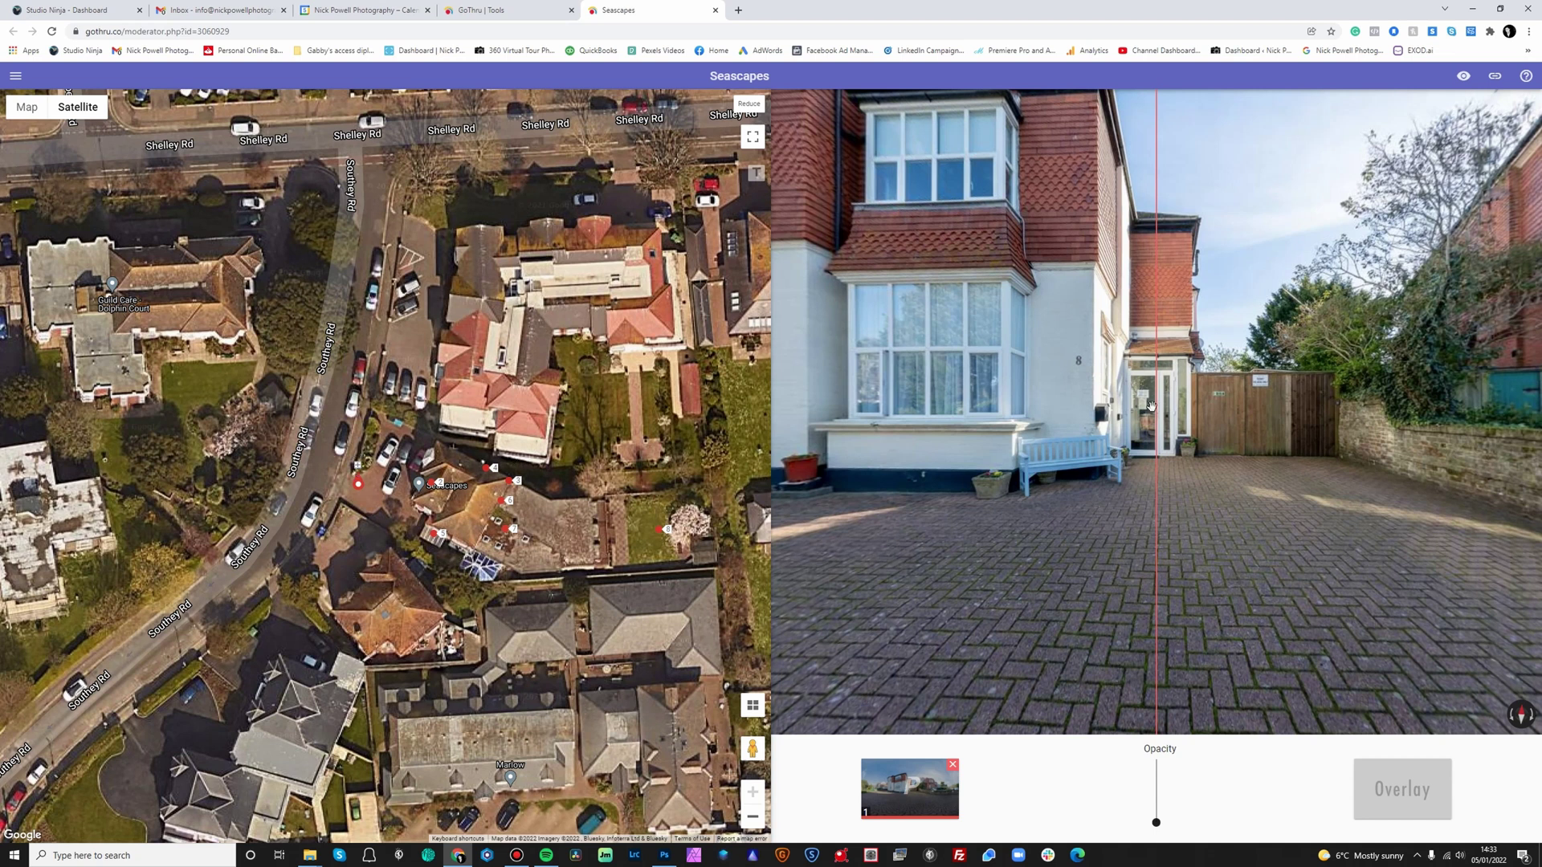
{"action": "mouse_move", "coordinate": [1141, 416]}
{"action": "left_mouse_down"}
{"action": "mouse_move", "coordinate": [1109, 424]}
{"action": "mouse_move", "coordinate": [1140, 416]}
{"action": "left_mouse_up"}
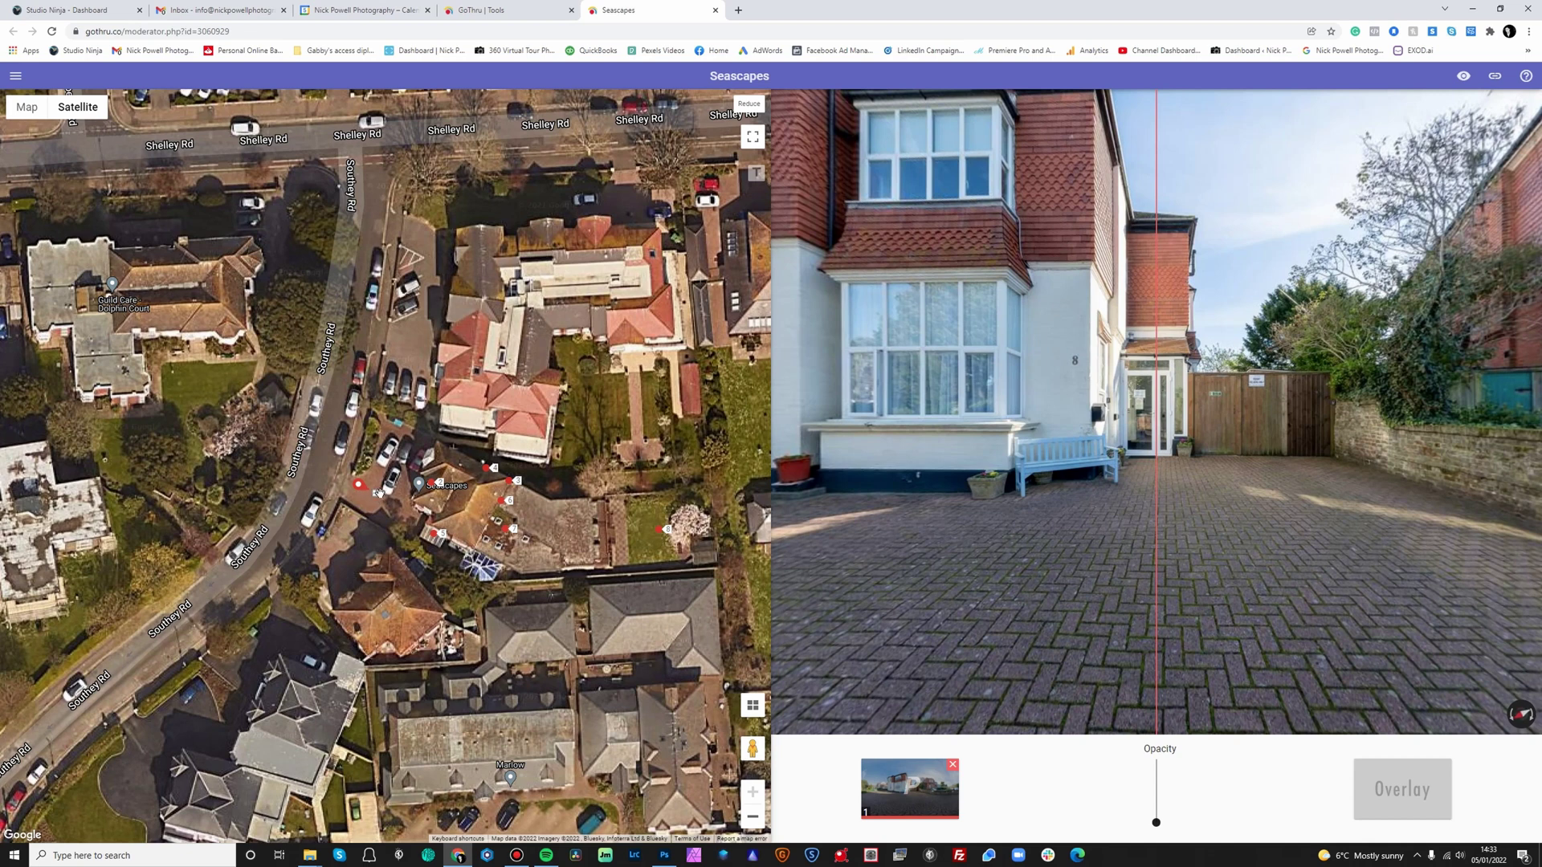
{"action": "left_click", "coordinate": [1166, 437]}
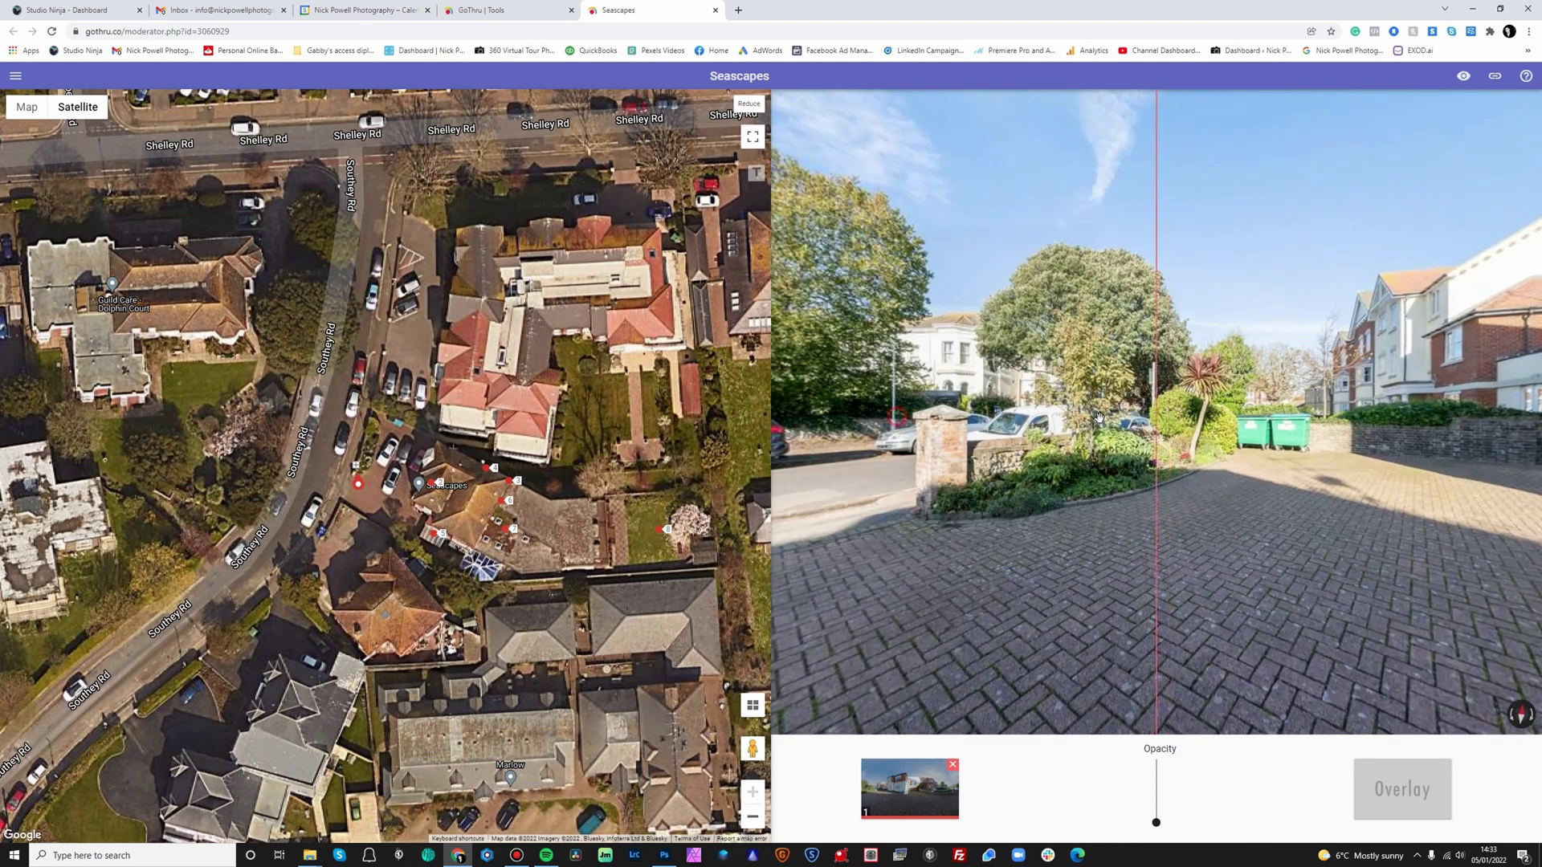
{"action": "left_click_drag", "start_coordinate": [1112, 420], "coordinate": [1005, 430]}
{"action": "left_click", "coordinate": [1006, 429]}
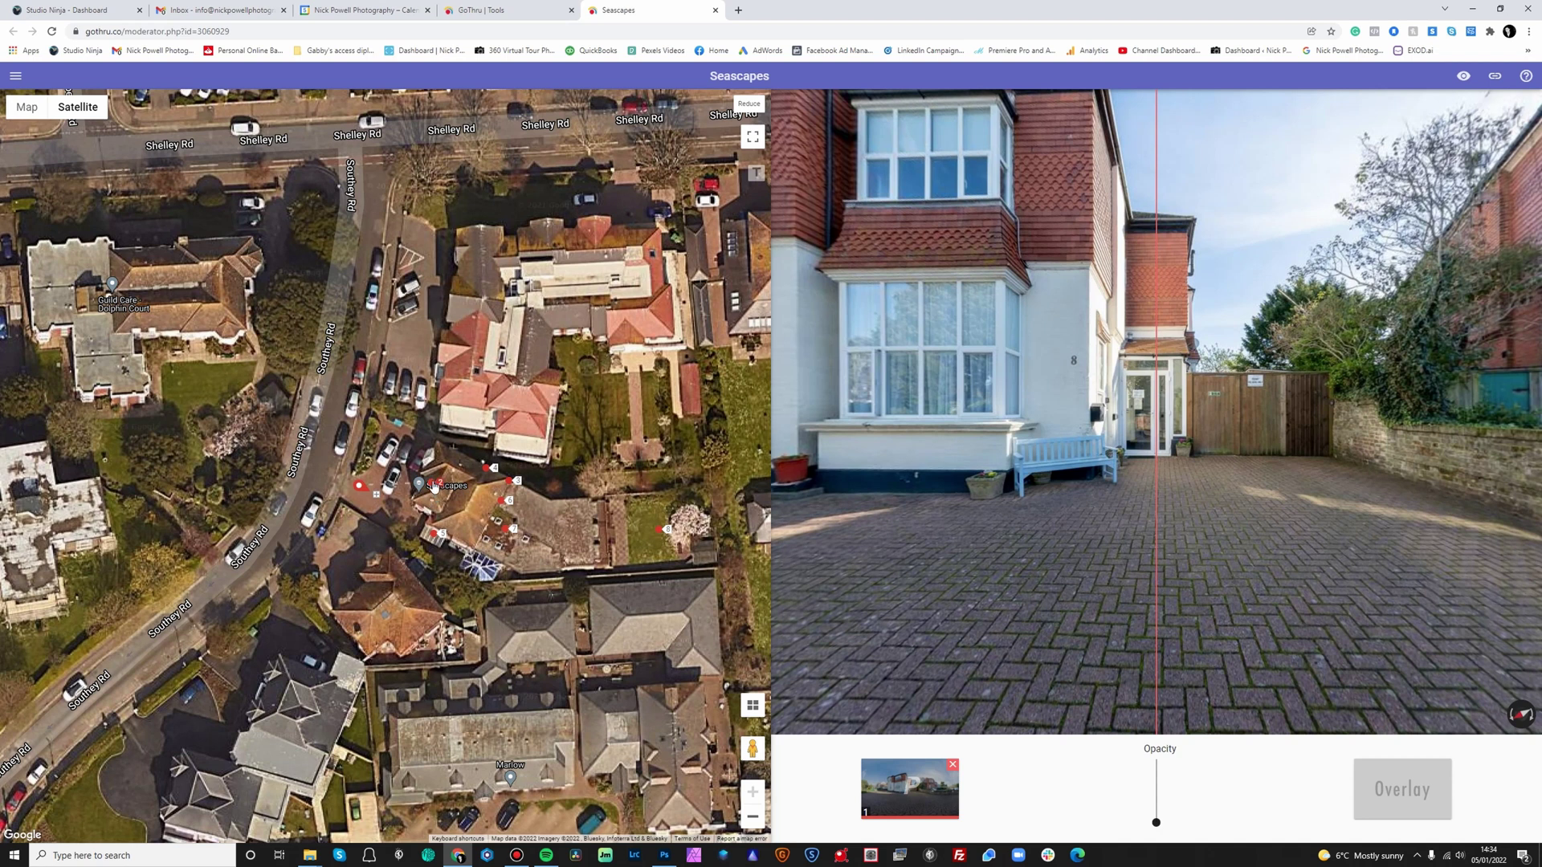
Place the panorama 2 marker just inside the entrance and connect it to panorama 1
{"action": "left_click_drag", "start_coordinate": [435, 488], "coordinate": [436, 520]}
{"action": "left_click", "coordinate": [414, 518]}
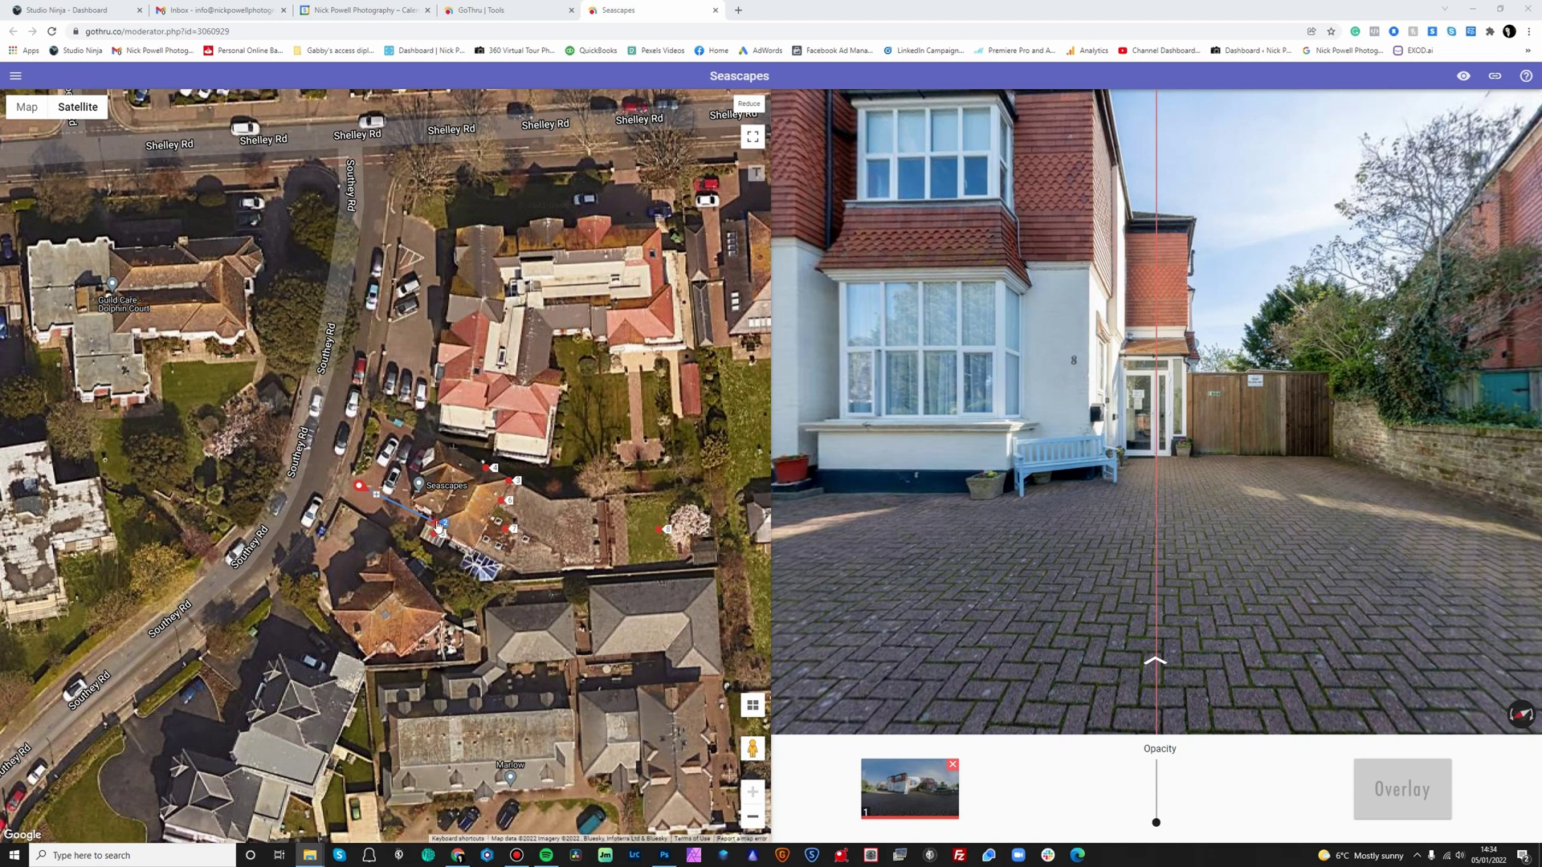
{"action": "left_click_drag", "start_coordinate": [434, 534], "coordinate": [472, 535]}
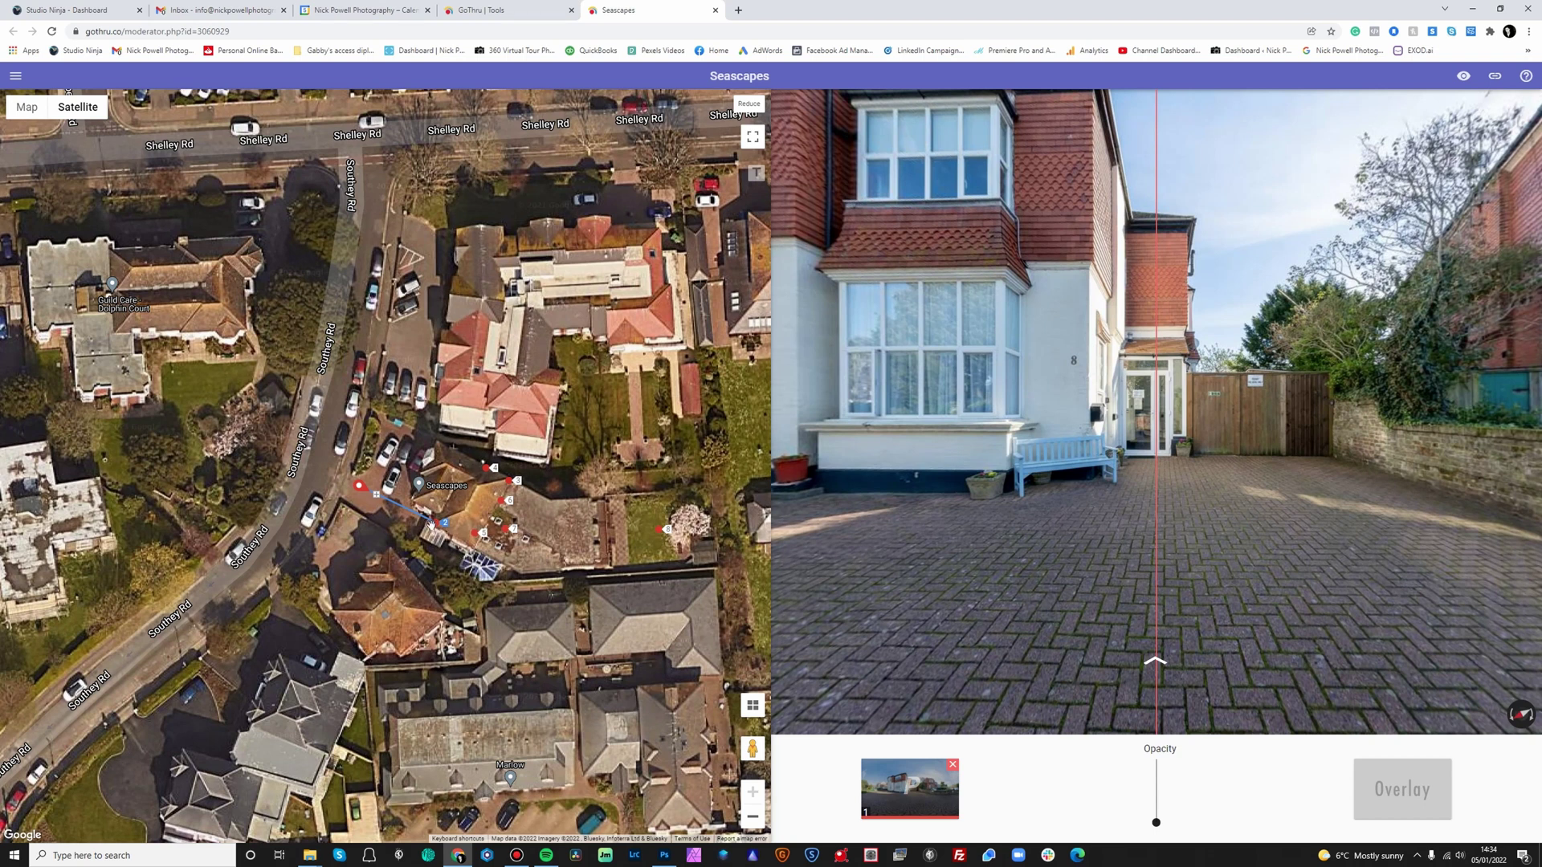
Open panorama 2 and line up the doorway into the dining room with the red guide line
{"action": "left_click", "coordinate": [436, 524]}
{"action": "left_click_drag", "start_coordinate": [974, 416], "coordinate": [866, 409]}
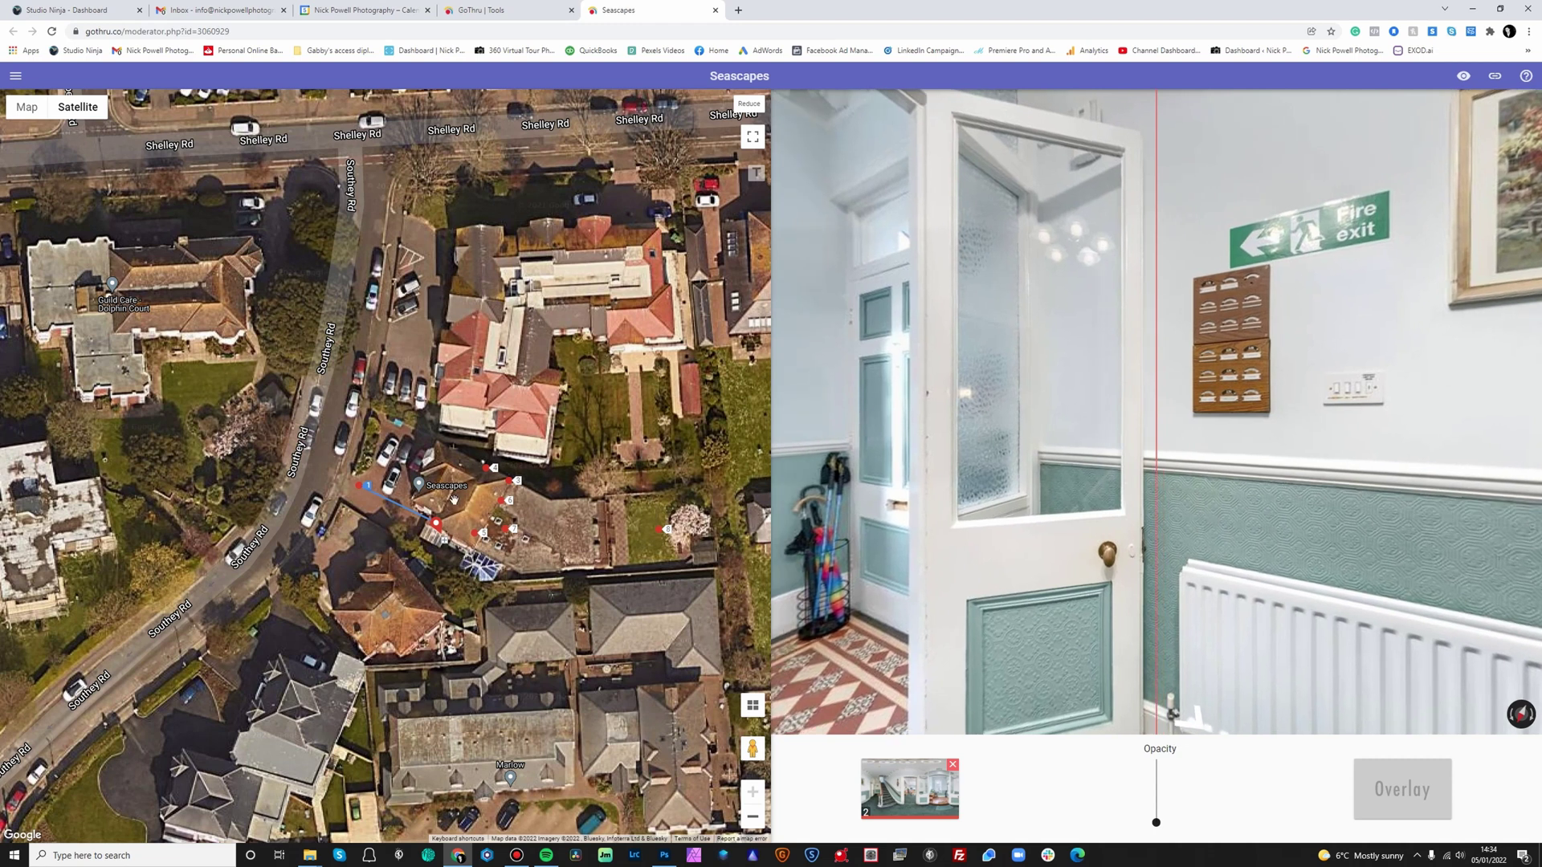
{"action": "mouse_move", "coordinate": [445, 546]}
{"action": "left_mouse_down"}
{"action": "mouse_move", "coordinate": [405, 526]}
{"action": "mouse_move", "coordinate": [410, 509]}
{"action": "left_mouse_up"}
{"action": "left_click_drag", "start_coordinate": [966, 445], "coordinate": [1080, 620]}
{"action": "left_click_drag", "start_coordinate": [1167, 540], "coordinate": [1209, 533]}
{"action": "left_click_drag", "start_coordinate": [1029, 469], "coordinate": [1282, 475]}
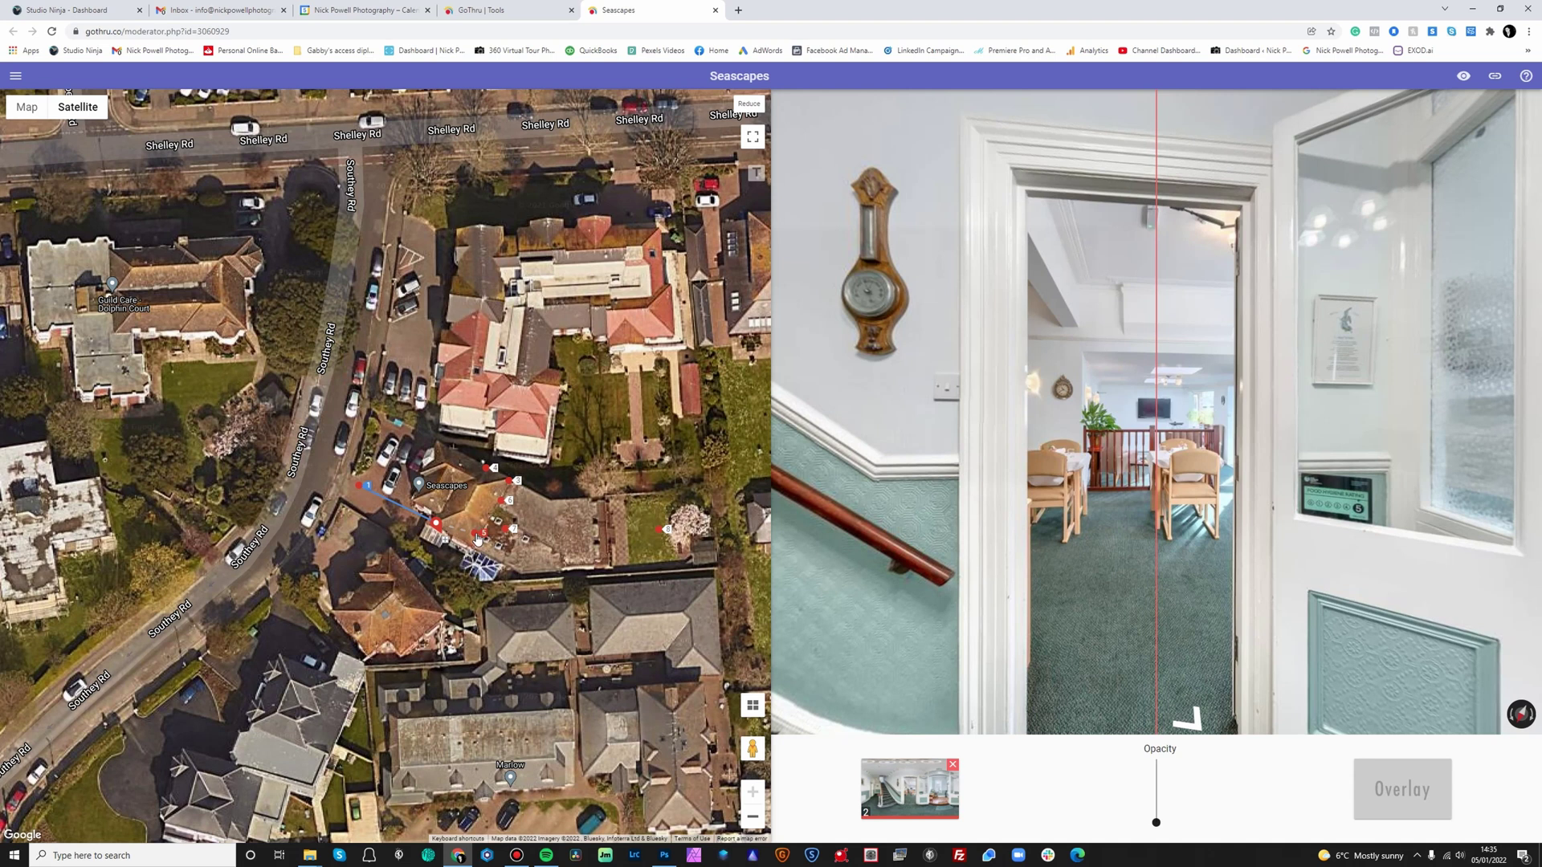
Place the panorama 3 marker further inside the building and connect it with panorama 2
{"action": "left_click_drag", "start_coordinate": [477, 540], "coordinate": [481, 567]}
{"action": "left_click_drag", "start_coordinate": [509, 483], "coordinate": [471, 539]}
{"action": "left_click", "coordinate": [462, 538]}
{"action": "left_click", "coordinate": [473, 539]}
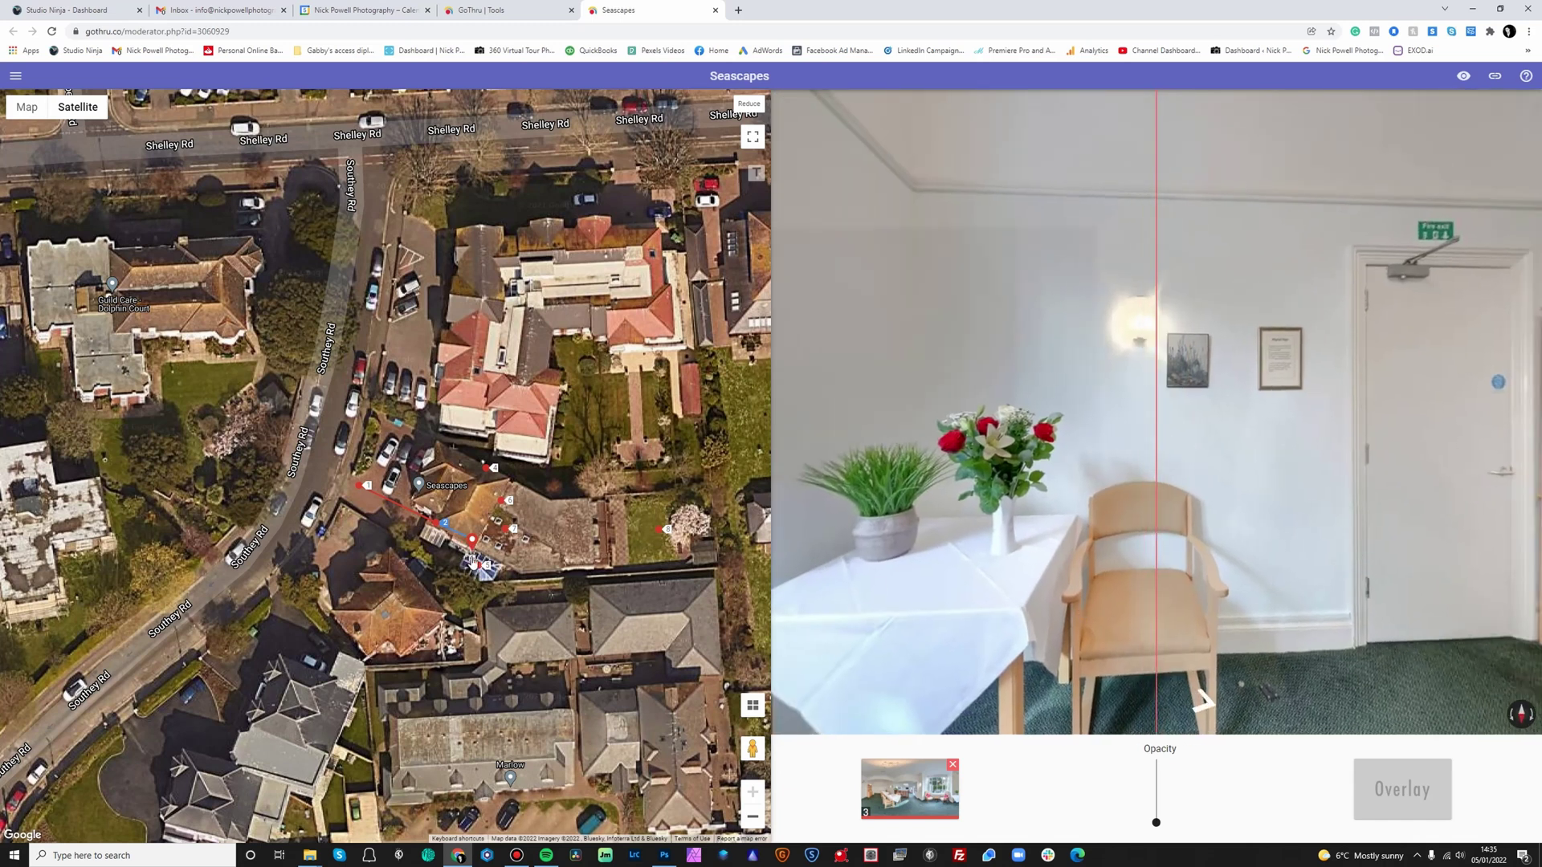
{"action": "left_click_drag", "start_coordinate": [472, 560], "coordinate": [454, 531]}
{"action": "left_click", "coordinate": [441, 526]}
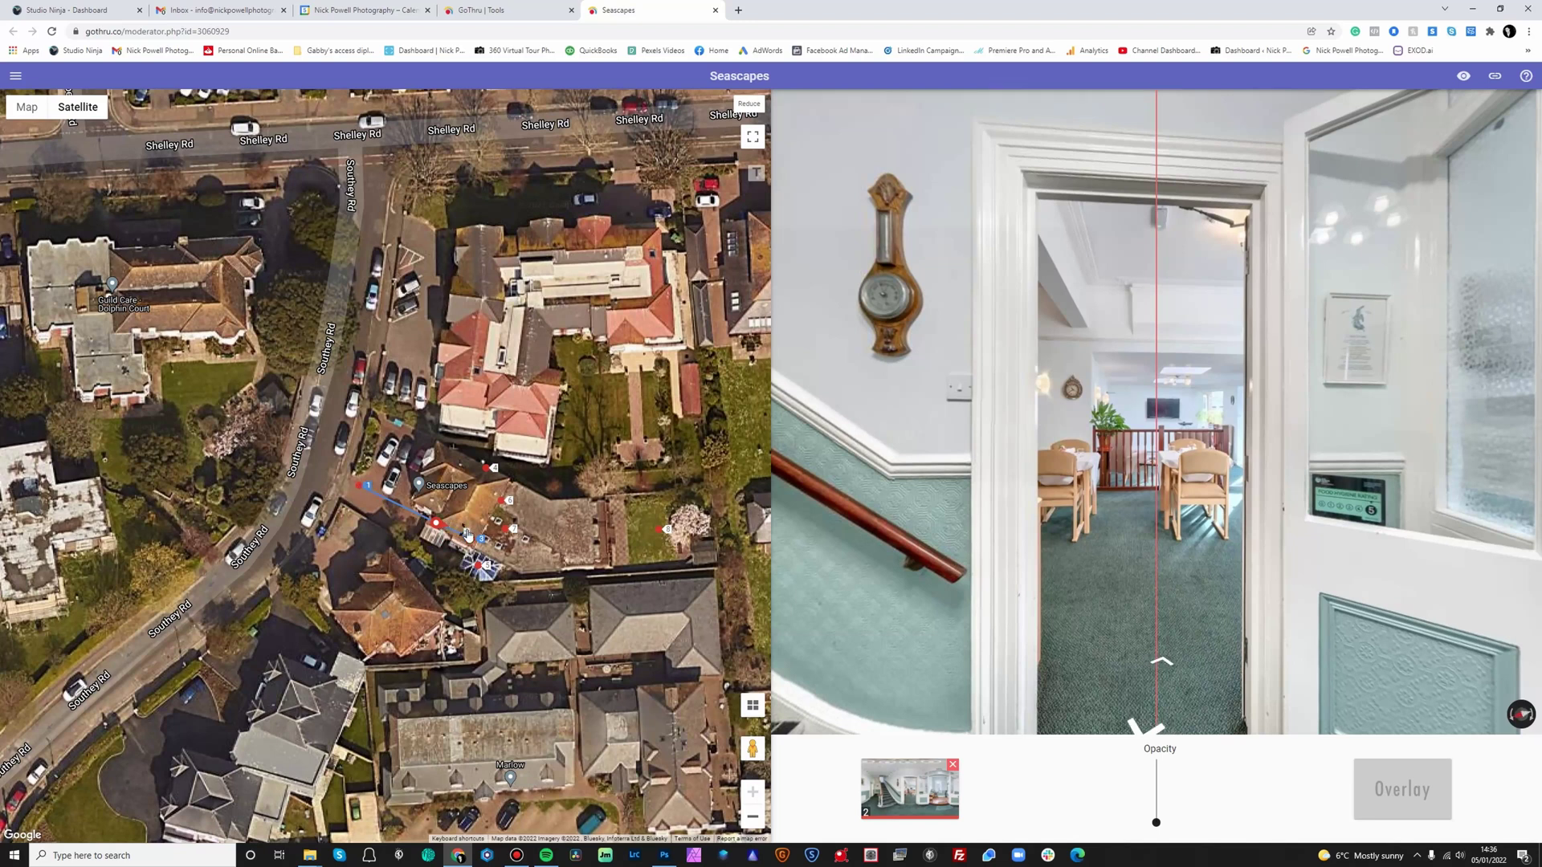
Open panorama 3 and turn its view towards the living area beyond the wooden railing
{"action": "left_click", "coordinate": [474, 539]}
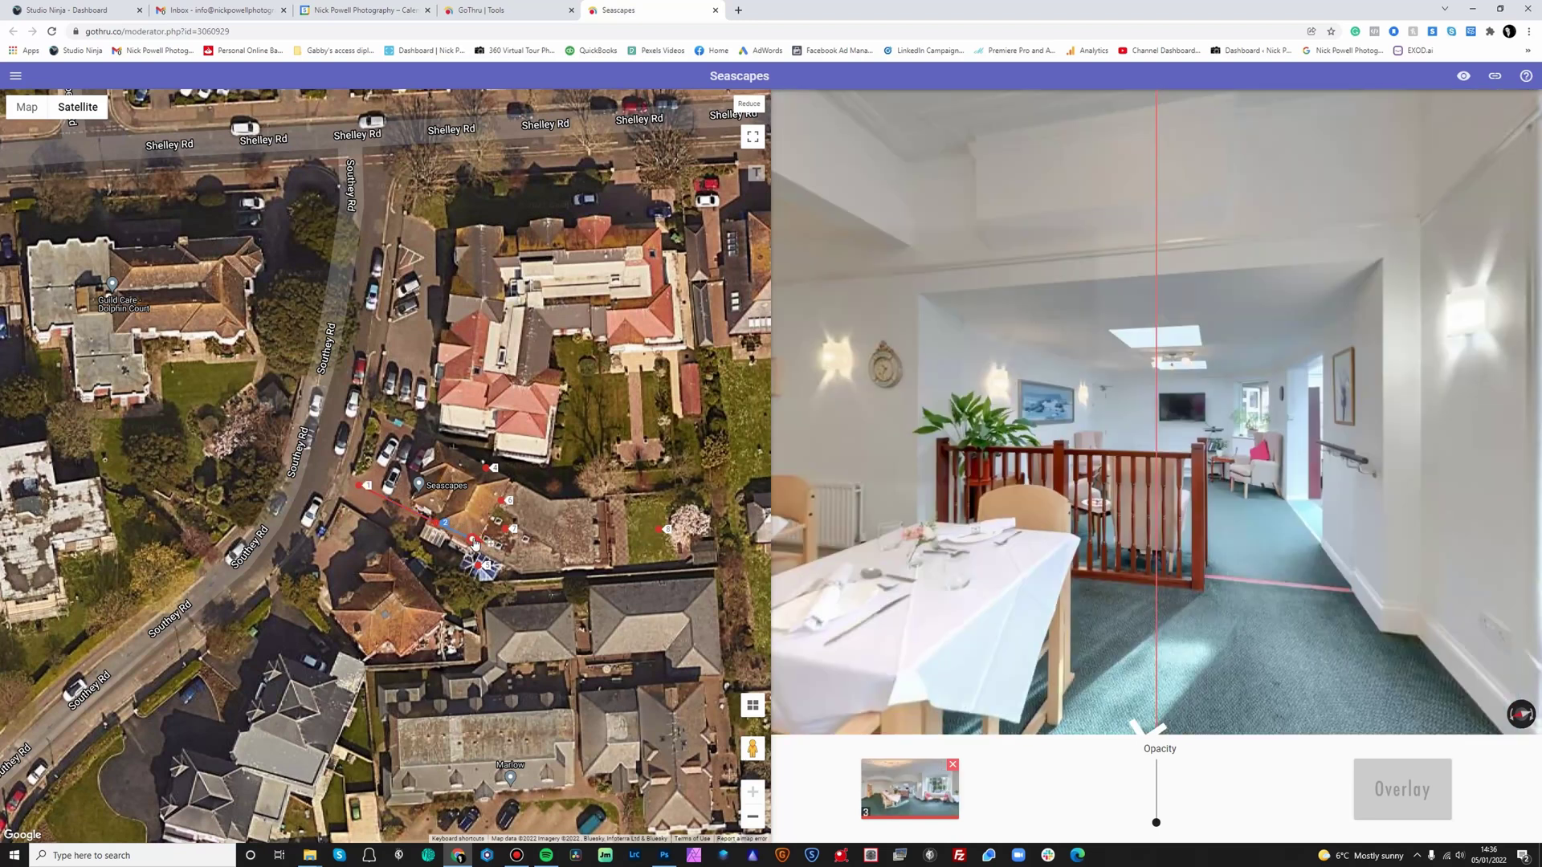
{"action": "left_click_drag", "start_coordinate": [1171, 458], "coordinate": [1429, 474]}
{"action": "mouse_move", "coordinate": [989, 466]}
{"action": "left_mouse_down"}
{"action": "mouse_move", "coordinate": [1293, 470]}
{"action": "mouse_move", "coordinate": [783, 458]}
{"action": "left_mouse_up"}
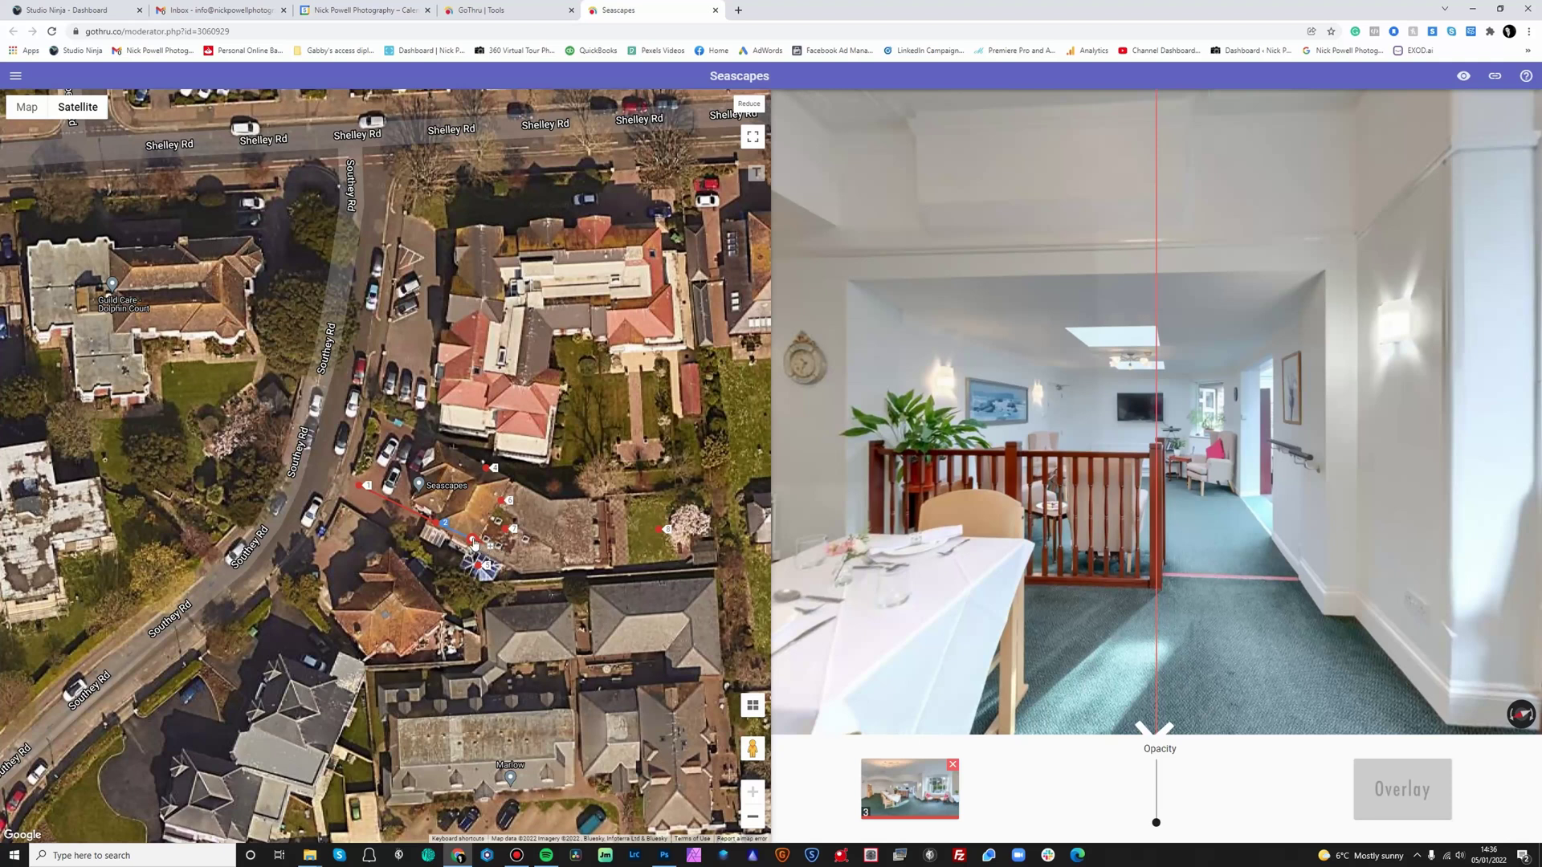
Place the panorama 4 marker beyond panorama 3, connect the two, and turn panorama 4 towards the dining room
{"action": "left_click_drag", "start_coordinate": [484, 474], "coordinate": [496, 547]}
{"action": "left_click_drag", "start_coordinate": [493, 551], "coordinate": [545, 569]}
{"action": "mouse_move", "coordinate": [523, 562]}
{"action": "left_mouse_down"}
{"action": "mouse_move", "coordinate": [541, 566]}
{"action": "mouse_move", "coordinate": [489, 547]}
{"action": "left_mouse_up"}
{"action": "left_click", "coordinate": [494, 551]}
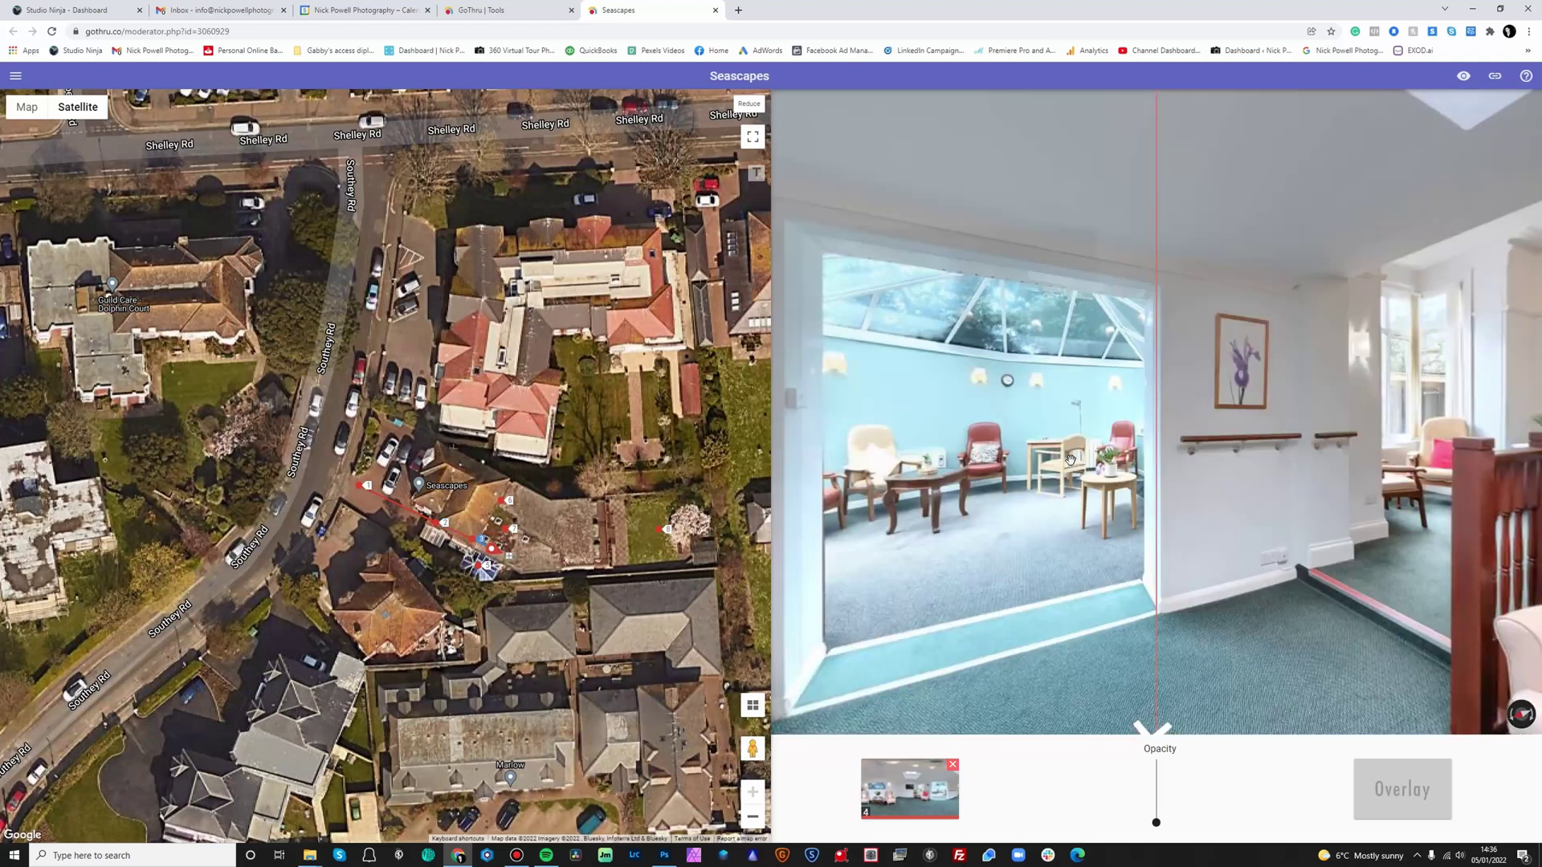
{"action": "left_click_drag", "start_coordinate": [1240, 454], "coordinate": [1034, 454]}
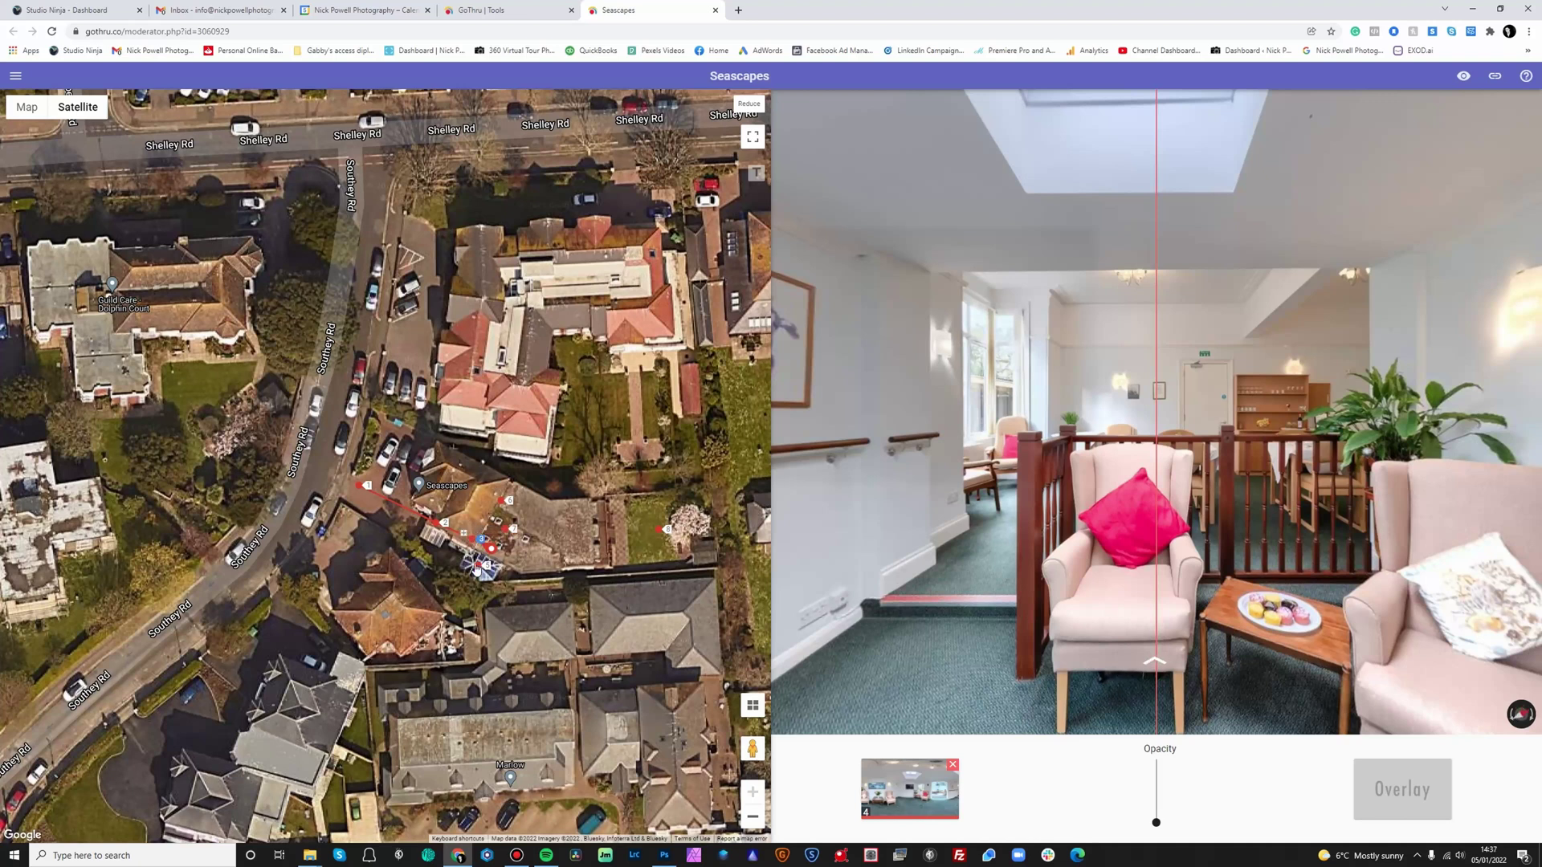
Place the panorama 5 marker at the conservatory, connect it with panorama 4, and open panorama 5
{"action": "left_click_drag", "start_coordinate": [480, 567], "coordinate": [457, 601]}
{"action": "left_click", "coordinate": [461, 592]}
{"action": "left_click_drag", "start_coordinate": [461, 593], "coordinate": [480, 567]}
{"action": "left_click", "coordinate": [479, 575]}
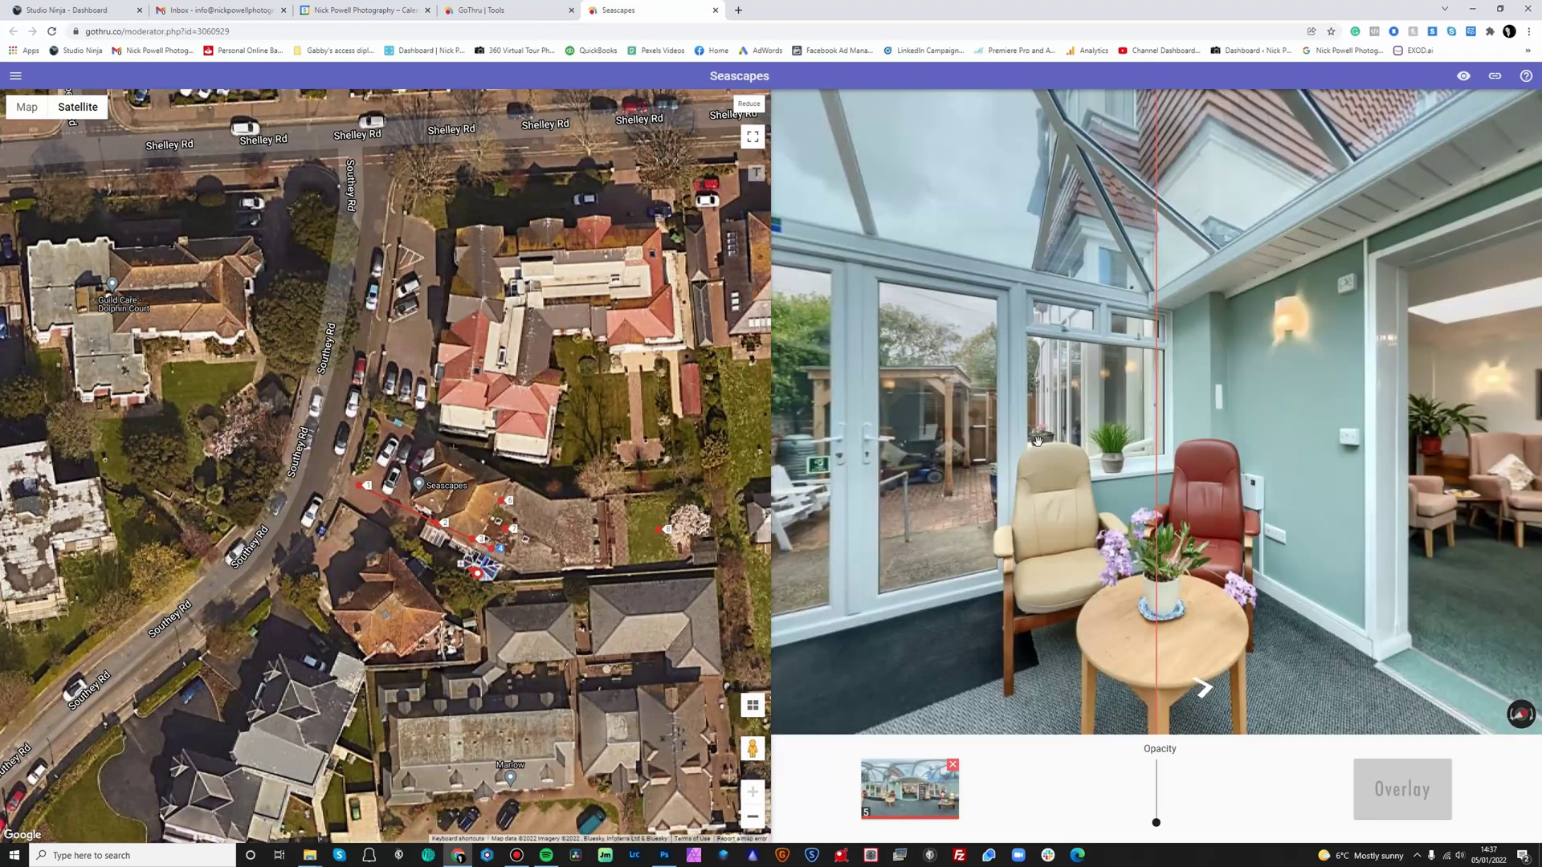
Turn panorama 5 to face the doorway into the living area and reopen panorama 4
{"action": "left_click_drag", "start_coordinate": [1194, 437], "coordinate": [1016, 448]}
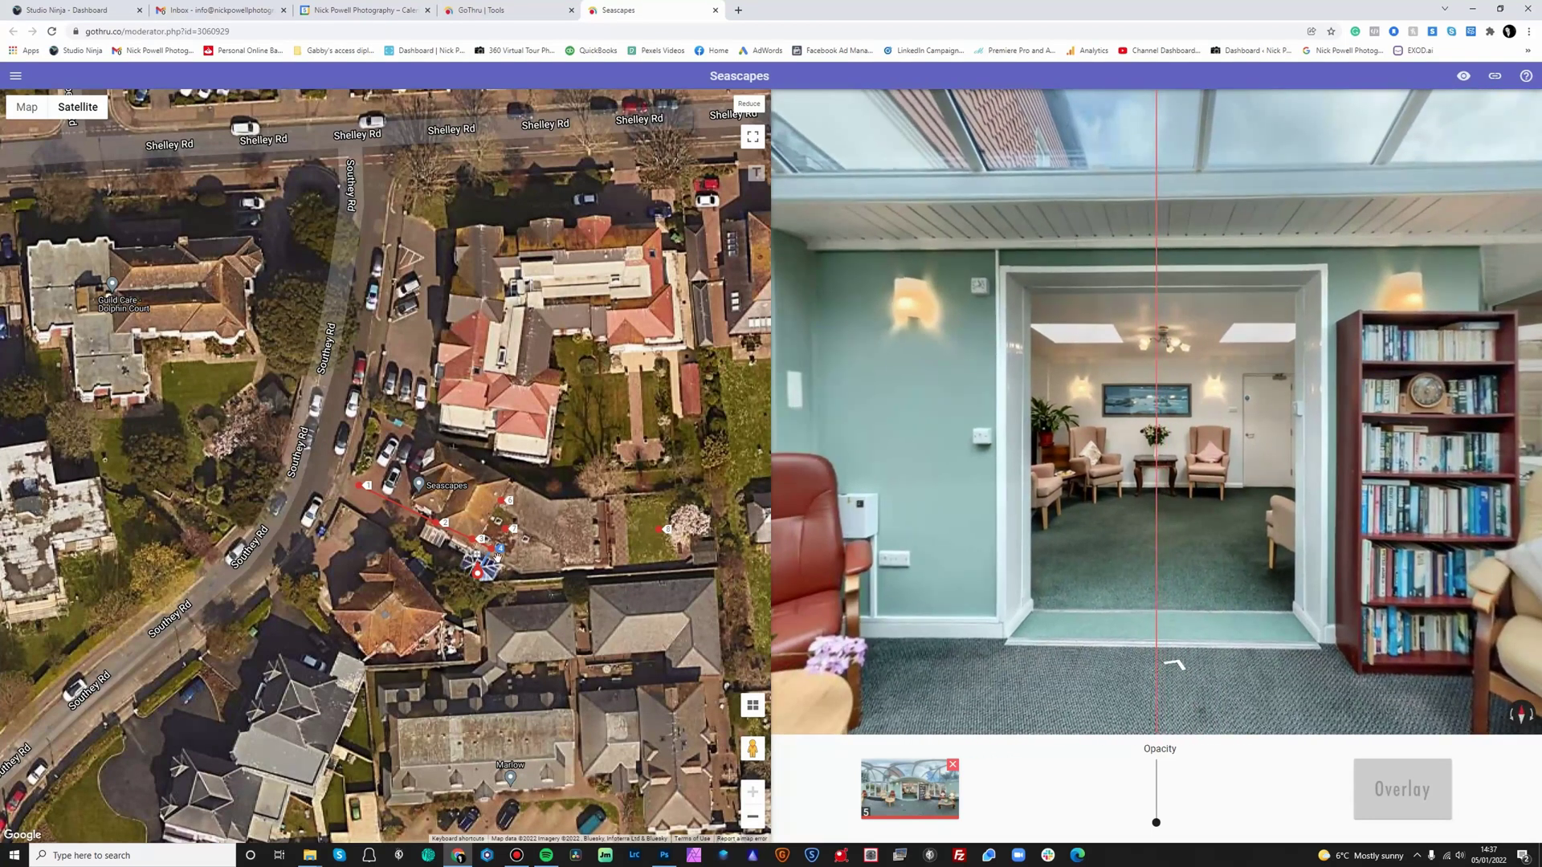
{"action": "left_click_drag", "start_coordinate": [477, 555], "coordinate": [490, 554]}
{"action": "left_click", "coordinate": [492, 550]}
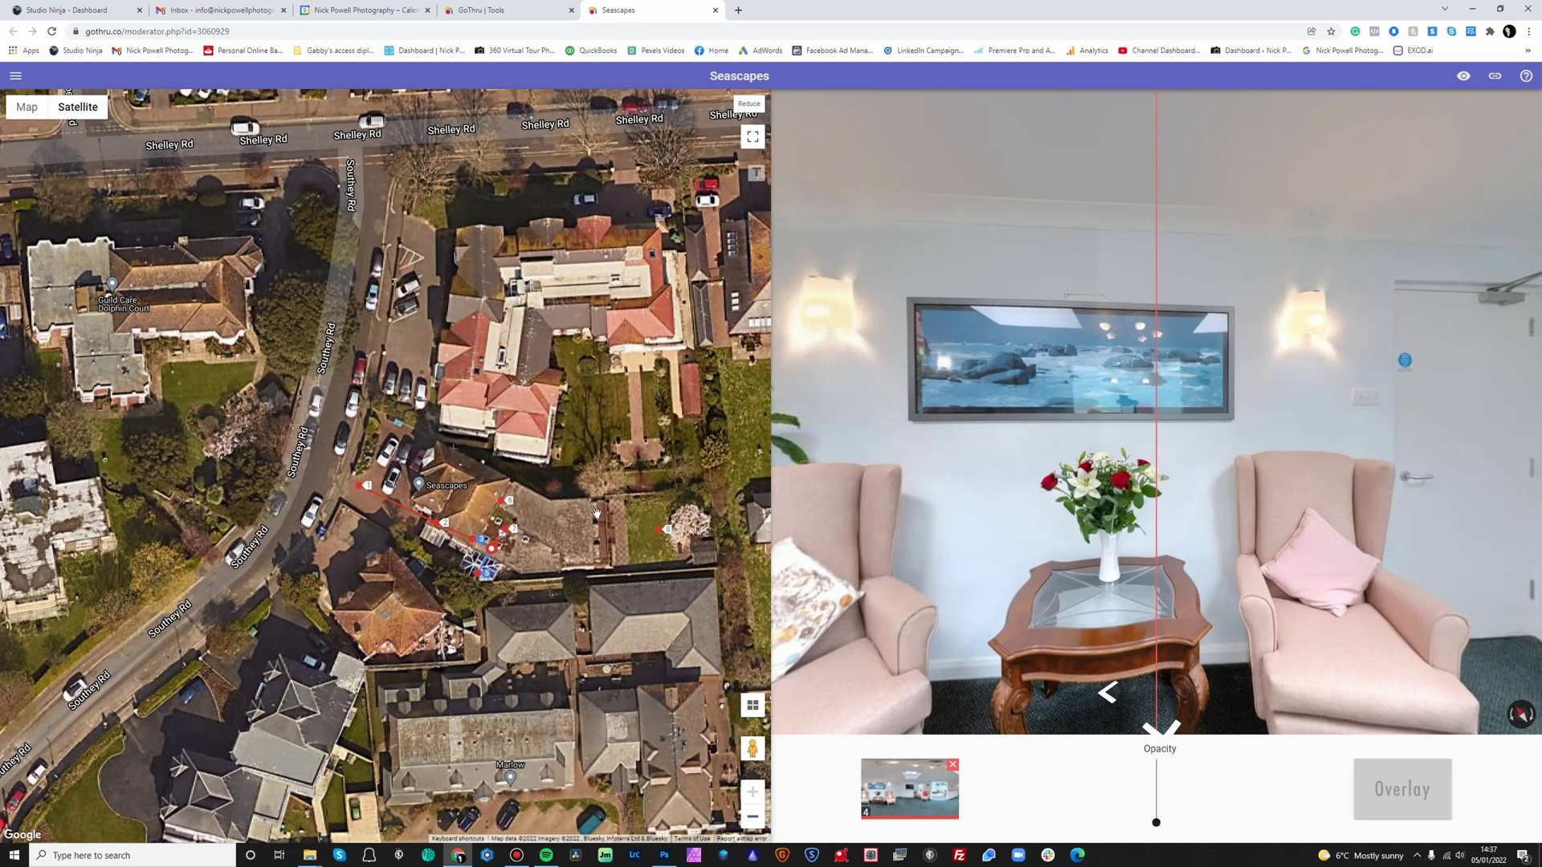
Connect panorama 4 with panorama 6 and turn panorama 4 towards the white door beside the pink-cushioned armchair
{"action": "left_click", "coordinate": [541, 511]}
{"action": "left_click_drag", "start_coordinate": [503, 502], "coordinate": [512, 489]}
{"action": "left_click", "coordinate": [502, 505]}
{"action": "left_click_drag", "start_coordinate": [504, 507], "coordinate": [513, 521]}
{"action": "mouse_move", "coordinate": [1148, 456]}
{"action": "left_mouse_down"}
{"action": "mouse_move", "coordinate": [887, 458]}
{"action": "mouse_move", "coordinate": [1150, 460]}
{"action": "left_mouse_up"}
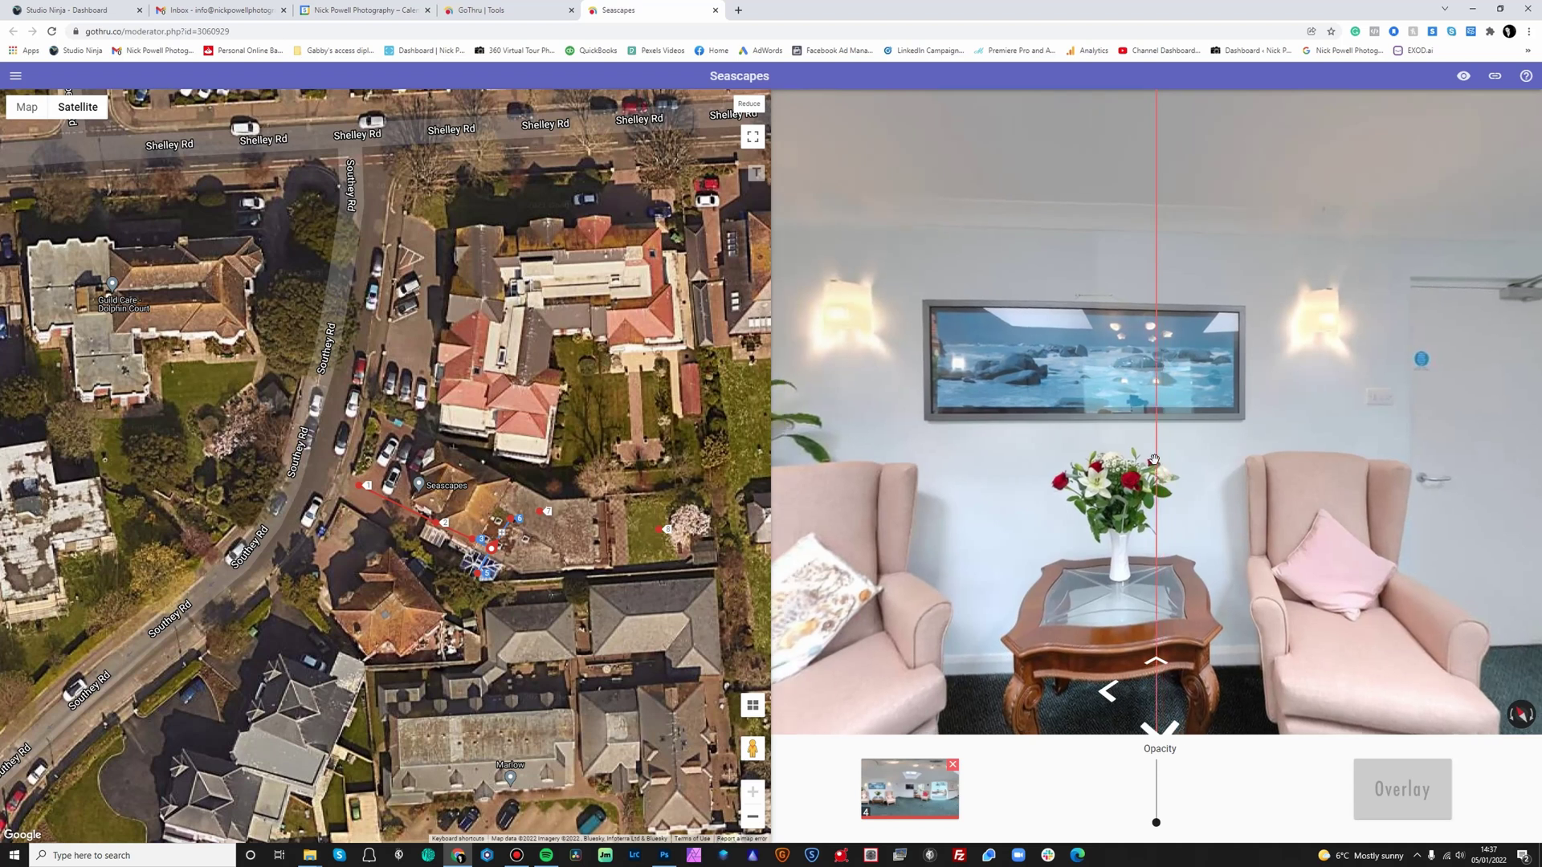
{"action": "mouse_move", "coordinate": [1106, 460]}
{"action": "left_mouse_down"}
{"action": "mouse_move", "coordinate": [1122, 459]}
{"action": "mouse_move", "coordinate": [979, 464]}
{"action": "left_mouse_up"}
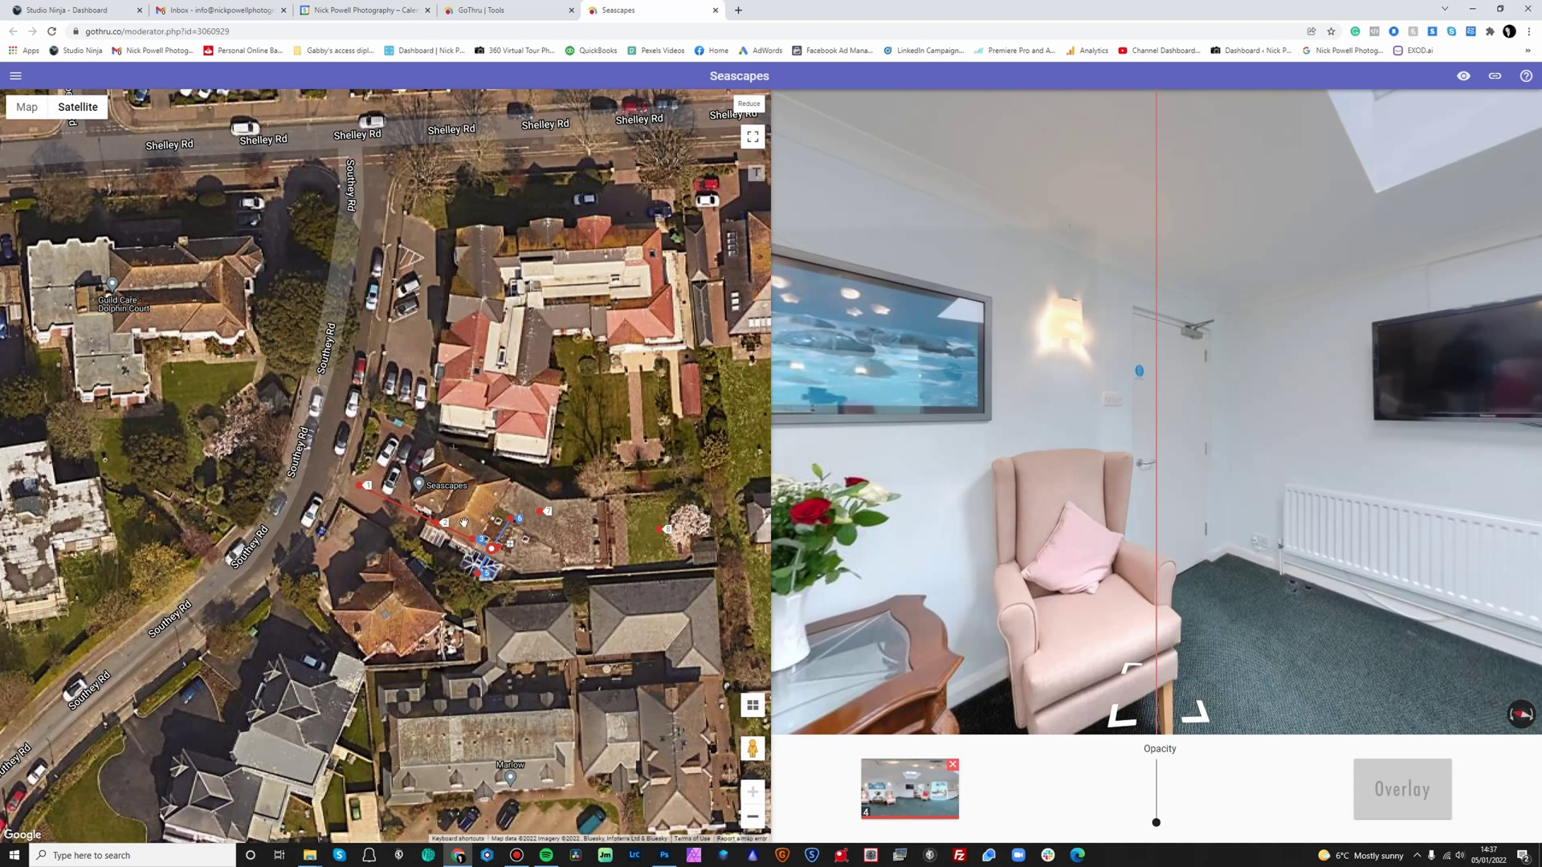
Place the panorama 6 marker beyond panorama 4, open panorama 6, and turn its view towards the bedroom's entrance door
{"action": "mouse_move", "coordinate": [512, 518]}
{"action": "left_mouse_down"}
{"action": "mouse_move", "coordinate": [536, 537]}
{"action": "mouse_move", "coordinate": [578, 513]}
{"action": "mouse_move", "coordinate": [538, 533]}
{"action": "mouse_move", "coordinate": [534, 511]}
{"action": "mouse_move", "coordinate": [565, 519]}
{"action": "mouse_move", "coordinate": [547, 530]}
{"action": "left_mouse_up"}
{"action": "left_click", "coordinate": [547, 533]}
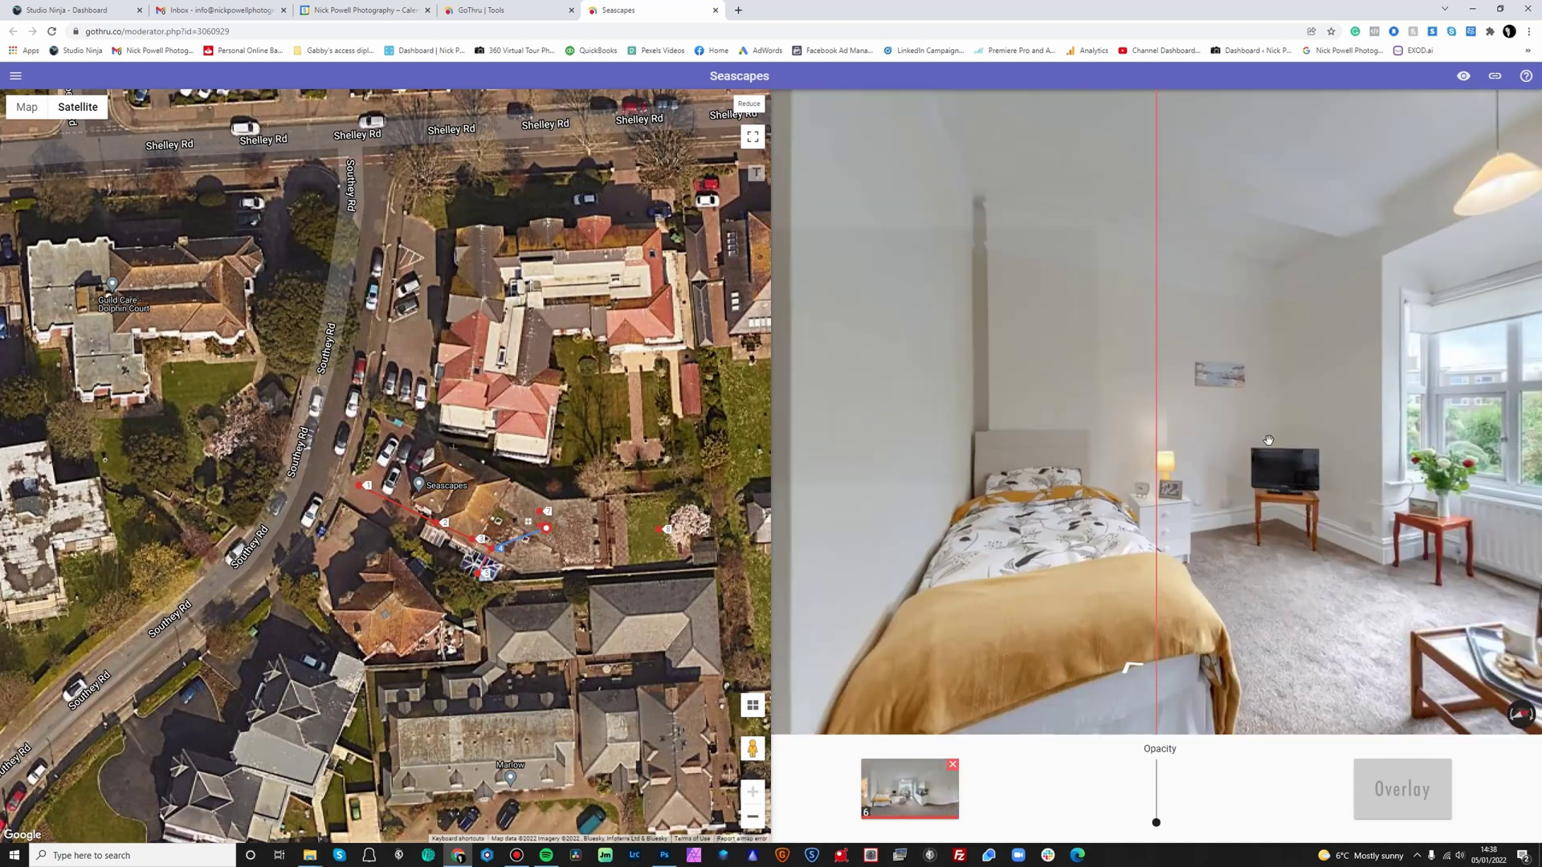
{"action": "left_click_drag", "start_coordinate": [1092, 459], "coordinate": [1348, 424]}
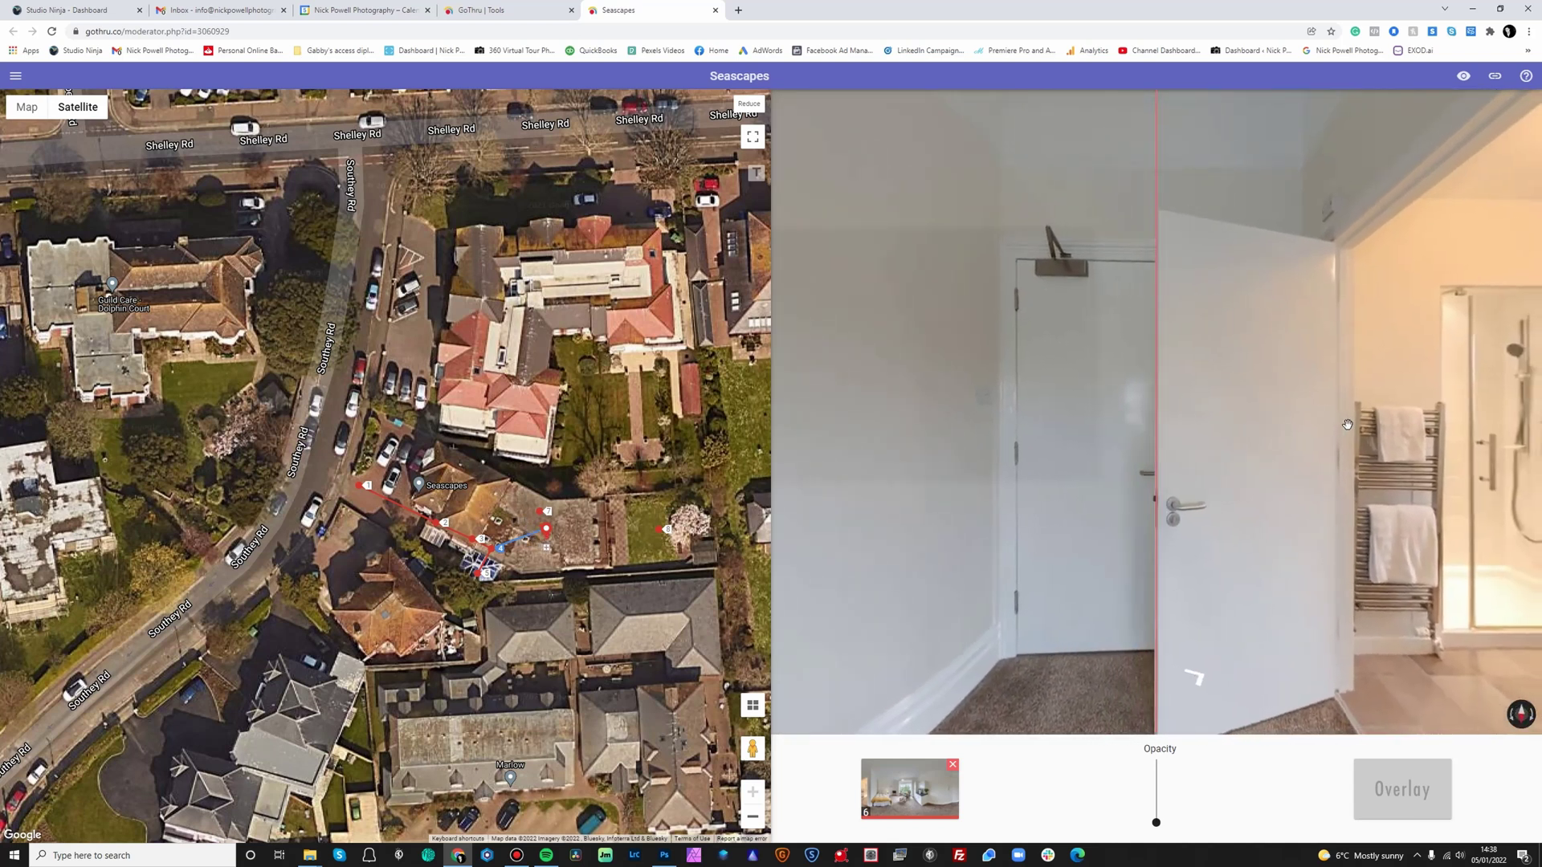
Connect panorama 6 with panorama 7, place the panorama 7 marker close by, and align panorama 6 with the entrance and bathroom doors
{"action": "left_click_drag", "start_coordinate": [522, 548], "coordinate": [514, 543]}
{"action": "left_click_drag", "start_coordinate": [541, 516], "coordinate": [566, 483]}
{"action": "left_click", "coordinate": [556, 498]}
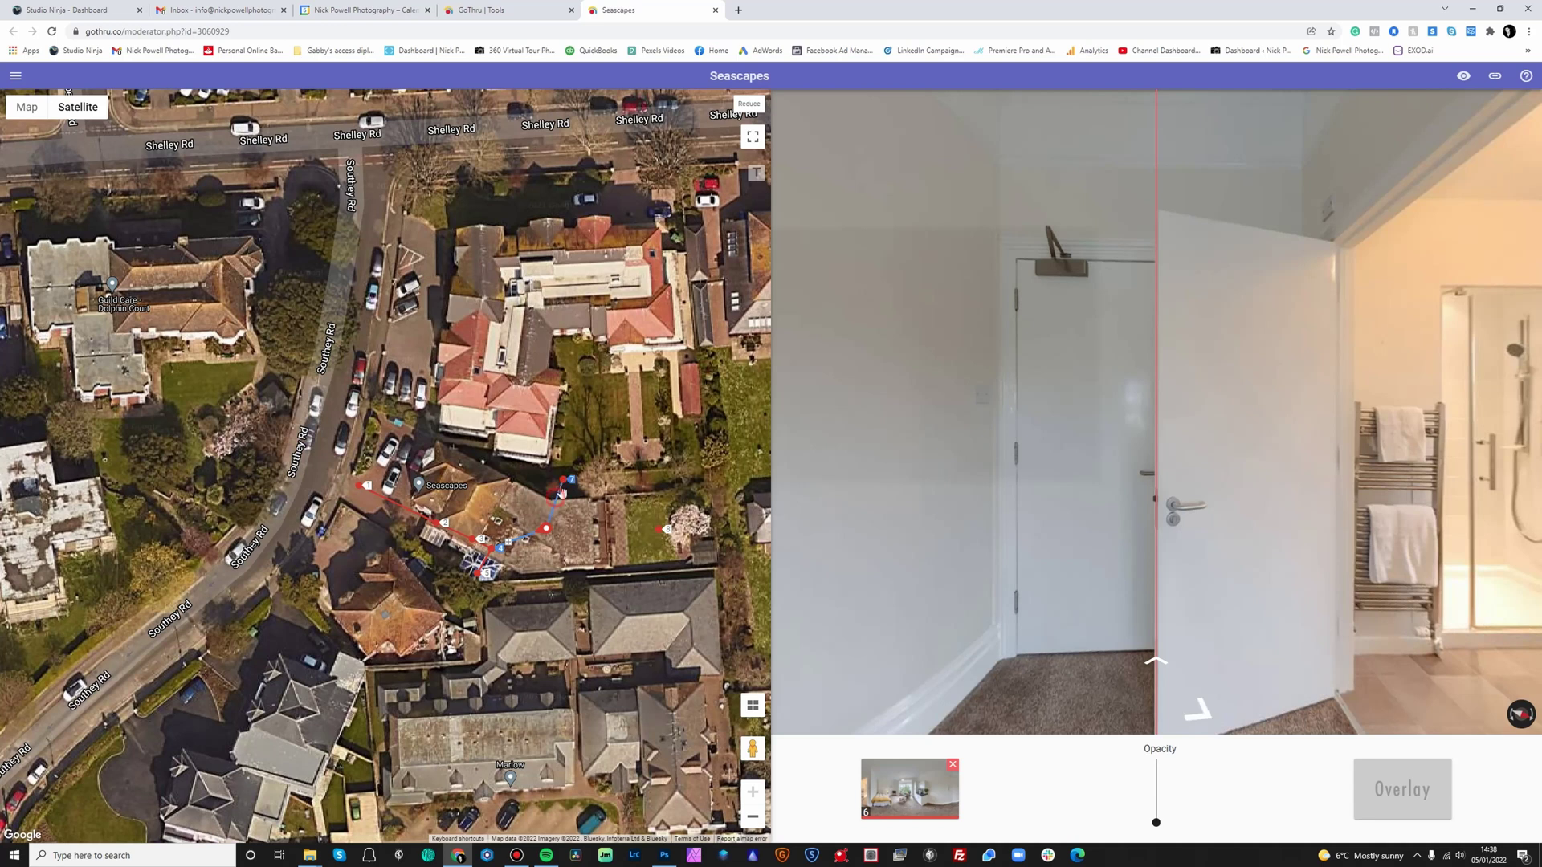
{"action": "mouse_move", "coordinate": [564, 481]}
{"action": "left_mouse_down"}
{"action": "mouse_move", "coordinate": [578, 496]}
{"action": "mouse_move", "coordinate": [533, 513]}
{"action": "mouse_move", "coordinate": [546, 512]}
{"action": "left_mouse_up"}
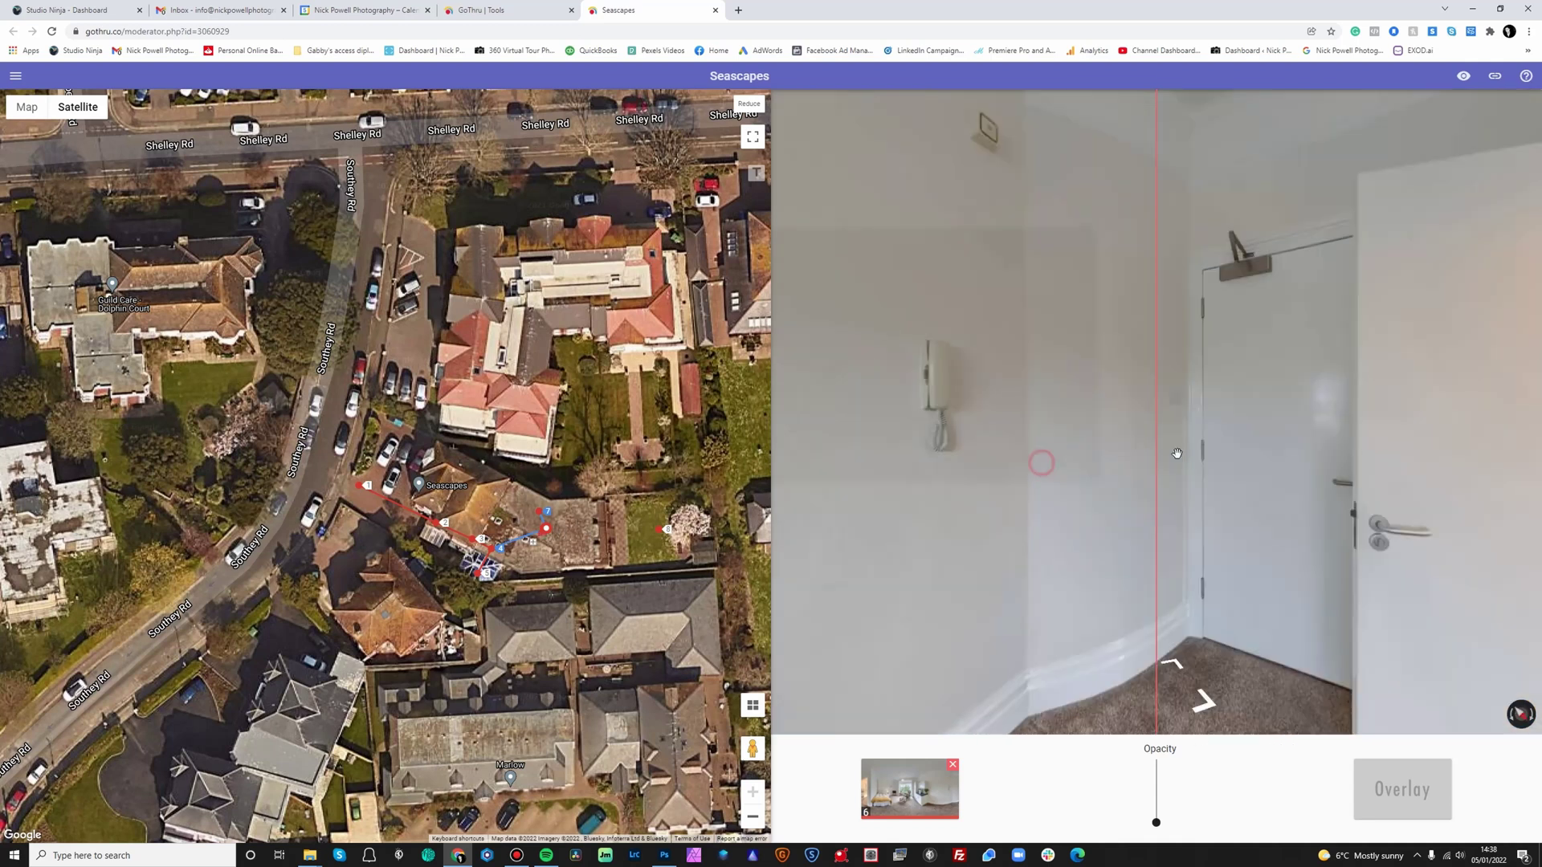
{"action": "left_click_drag", "start_coordinate": [1009, 451], "coordinate": [912, 481]}
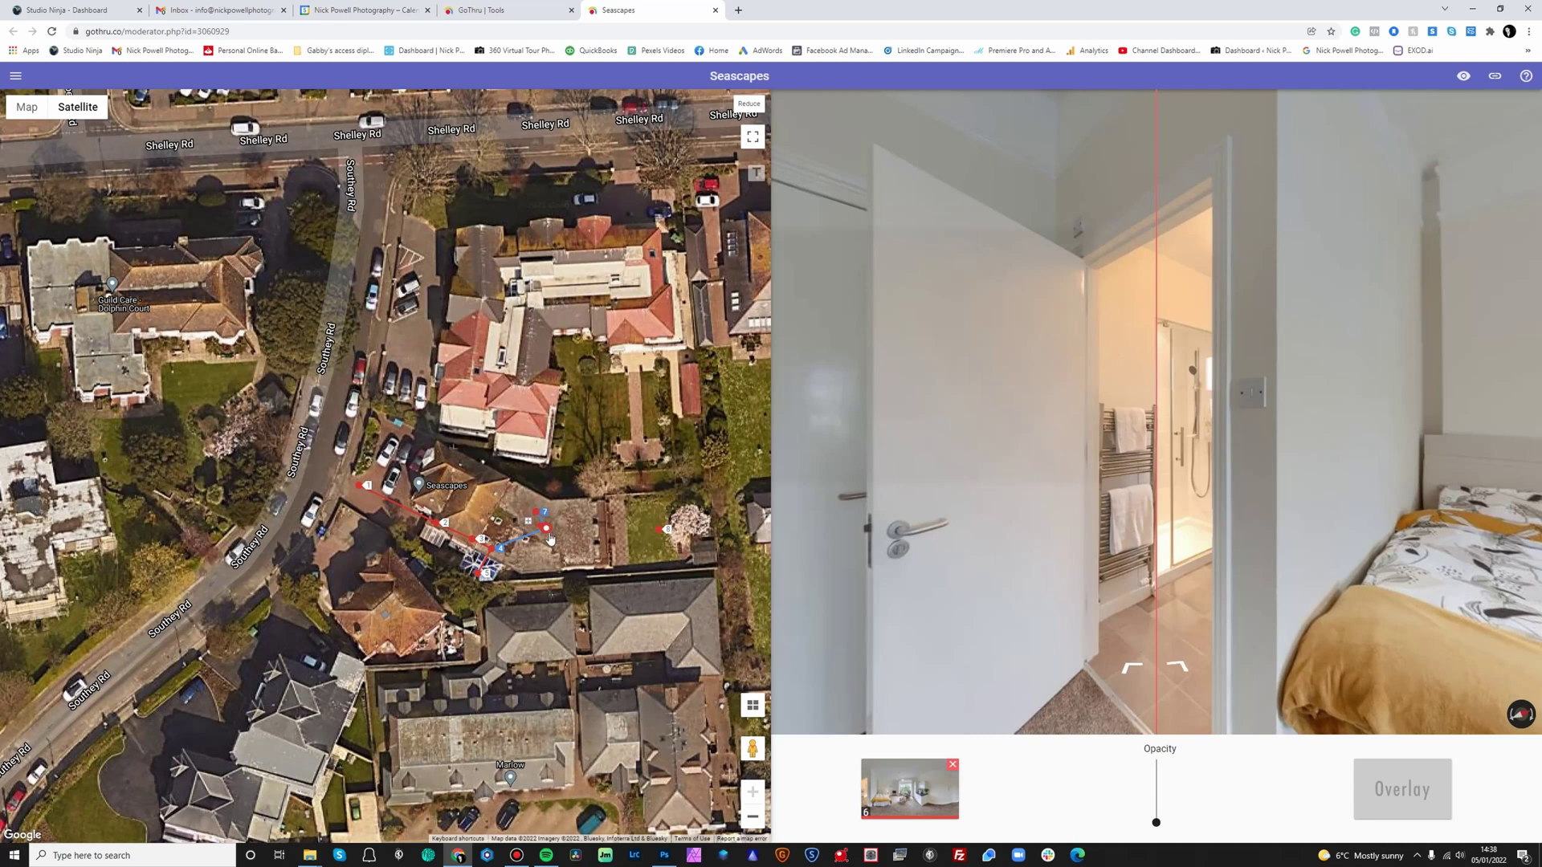
{"action": "left_click_drag", "start_coordinate": [547, 529], "coordinate": [547, 528]}
{"action": "left_click_drag", "start_coordinate": [870, 451], "coordinate": [992, 448]}
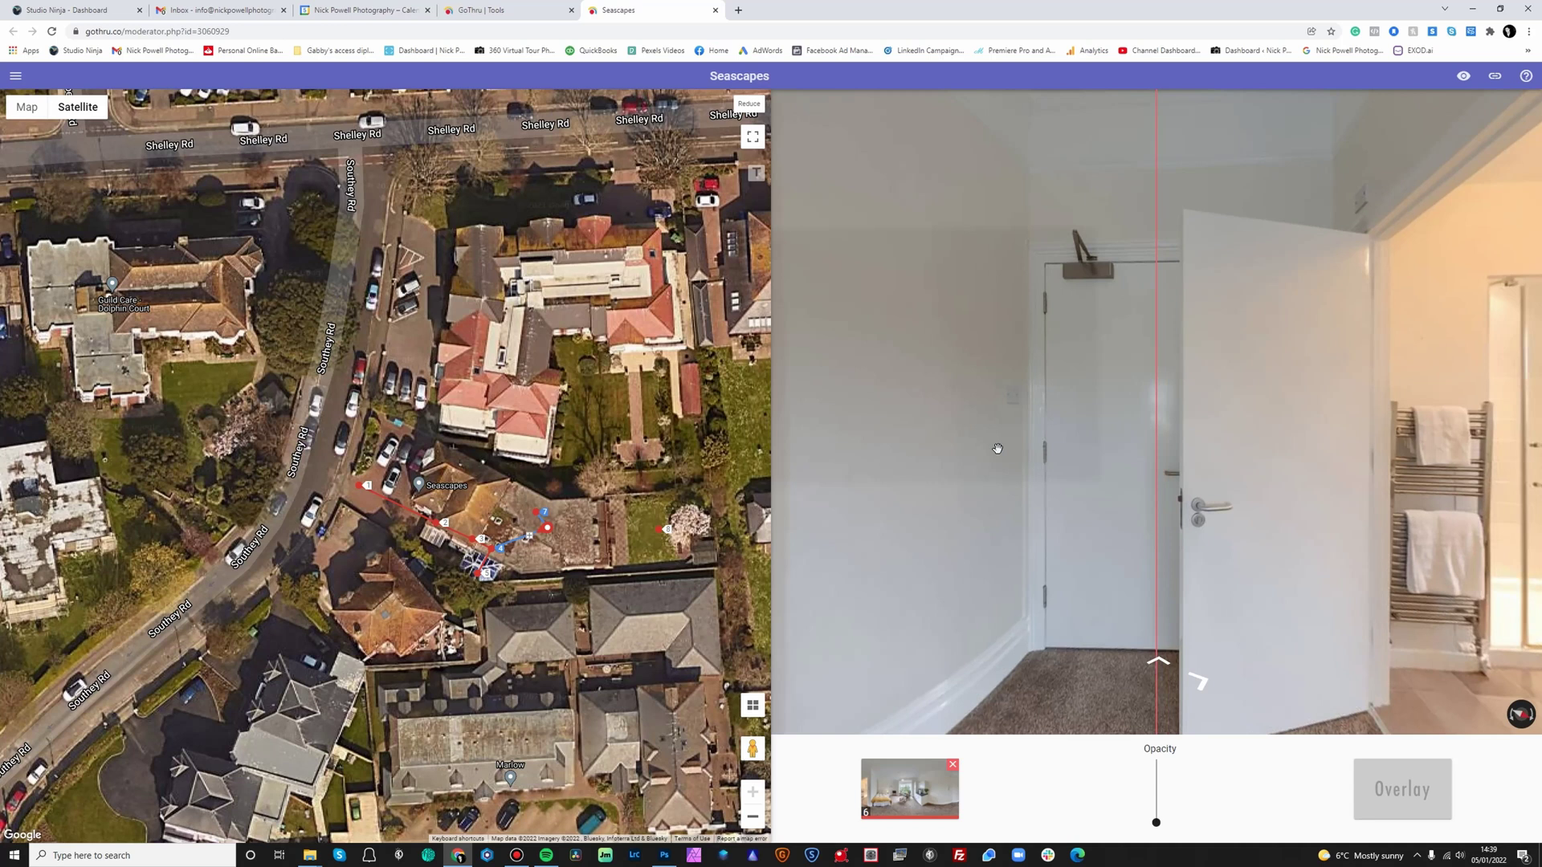
Reopen panorama 1 facing the building's entrance, save the tour, and close the moderator
{"action": "left_click", "coordinate": [360, 487]}
{"action": "left_click_drag", "start_coordinate": [1056, 413], "coordinate": [1289, 418]}
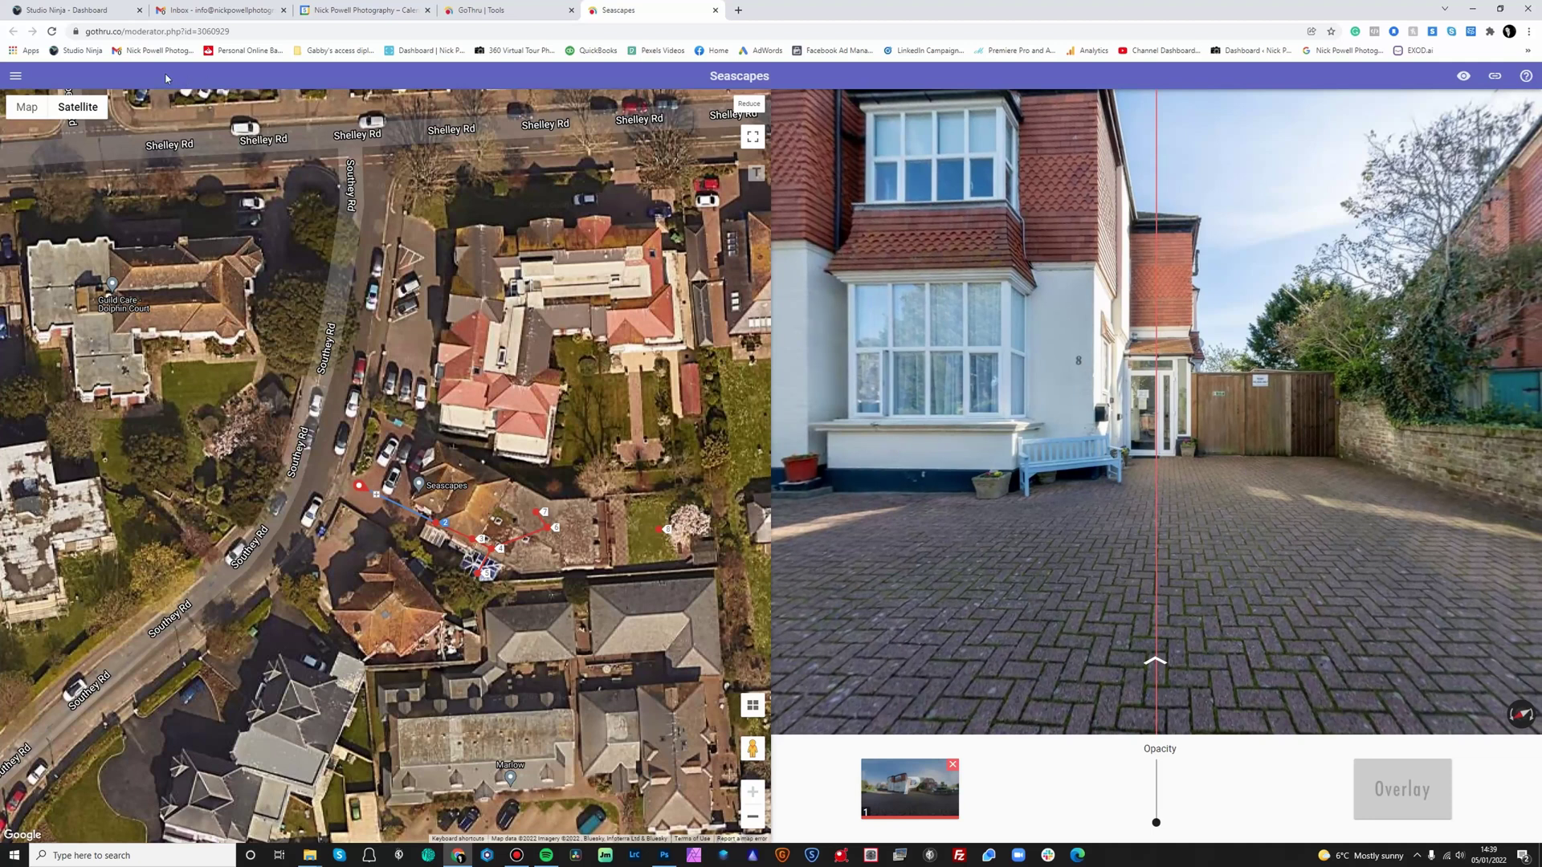
{"action": "left_click", "coordinate": [16, 77]}
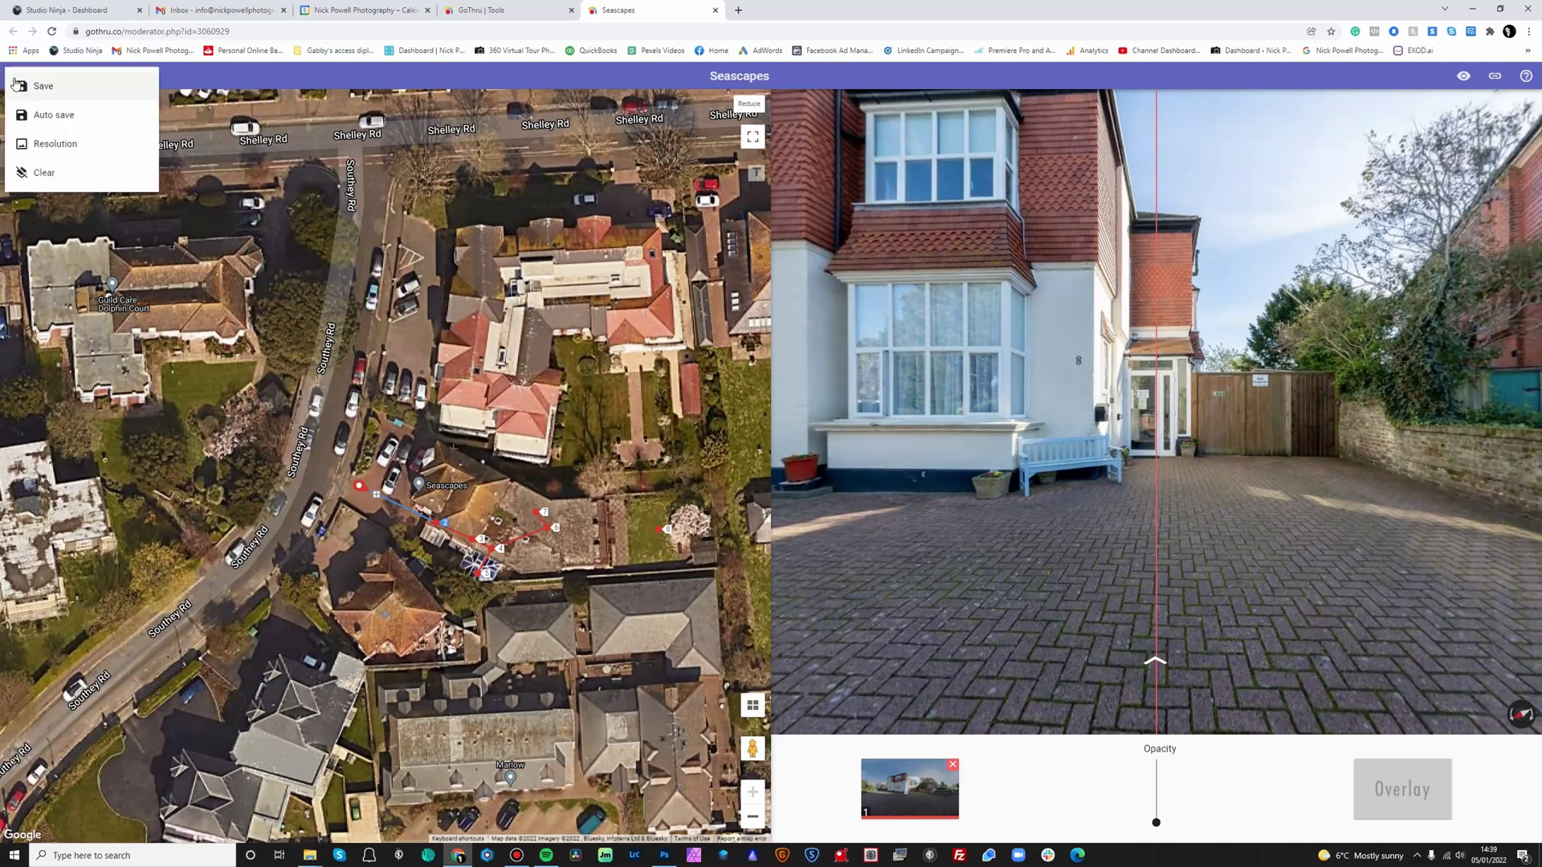
{"action": "left_click", "coordinate": [43, 88]}
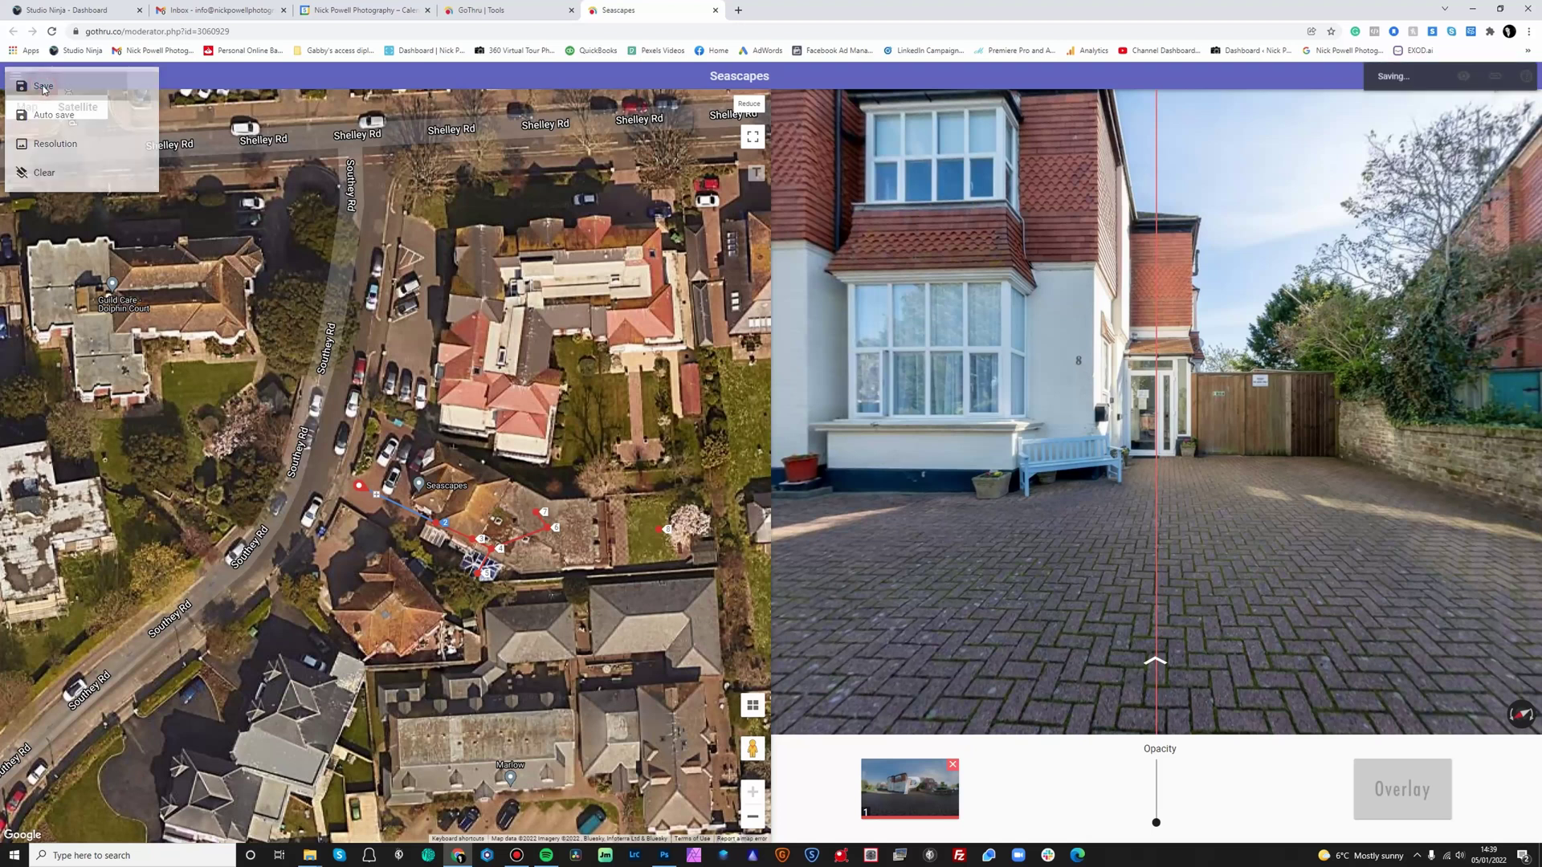
{"action": "left_click", "coordinate": [716, 10]}
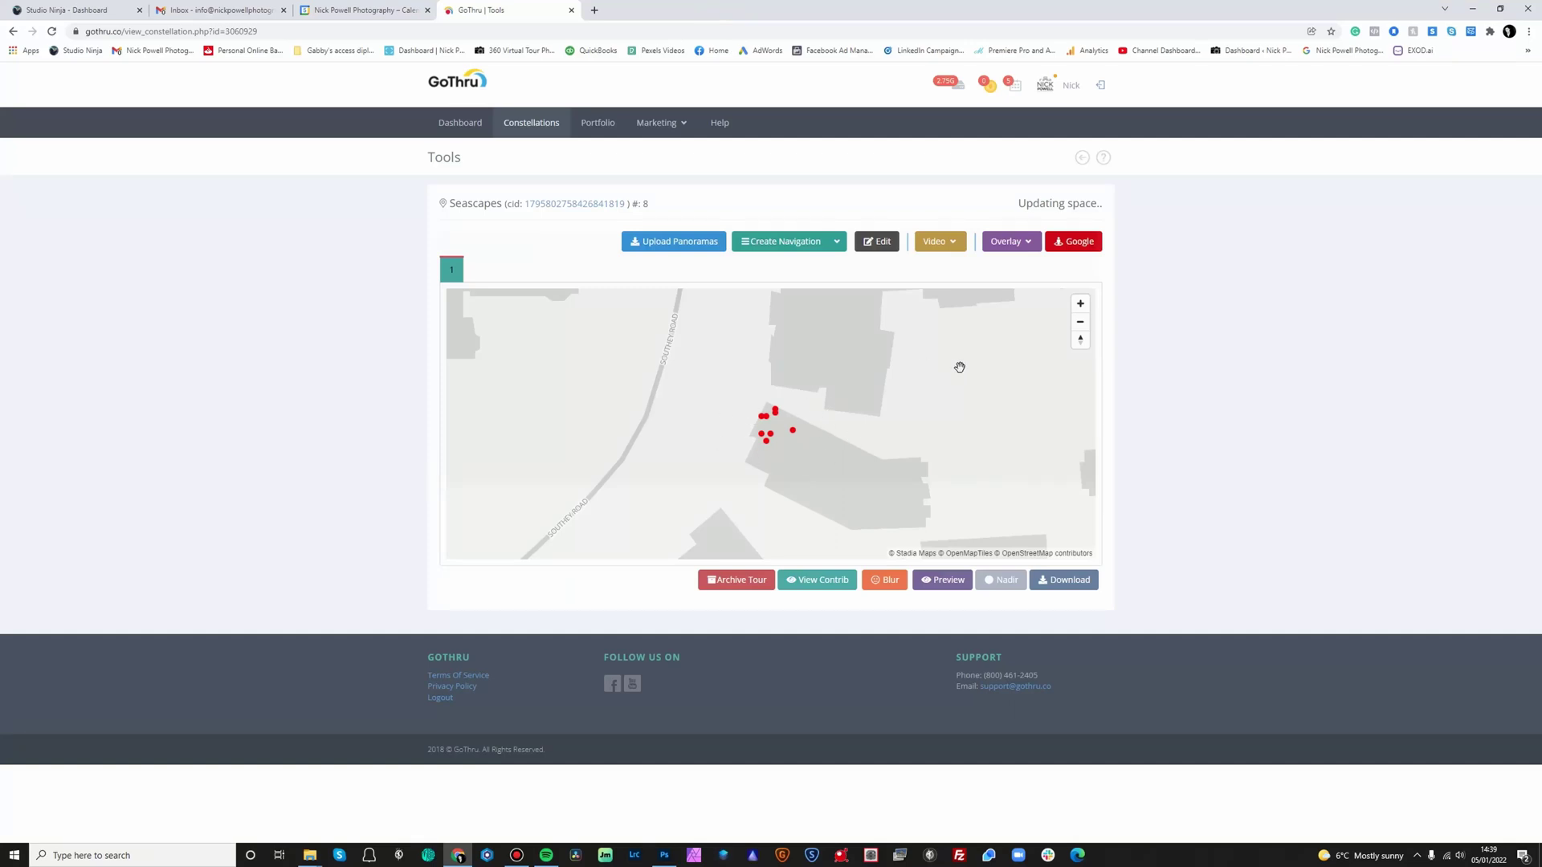
Open the tour's nadir manager and upload the photography logo image from the file explorer as the nadir
{"action": "left_click", "coordinate": [1011, 582]}
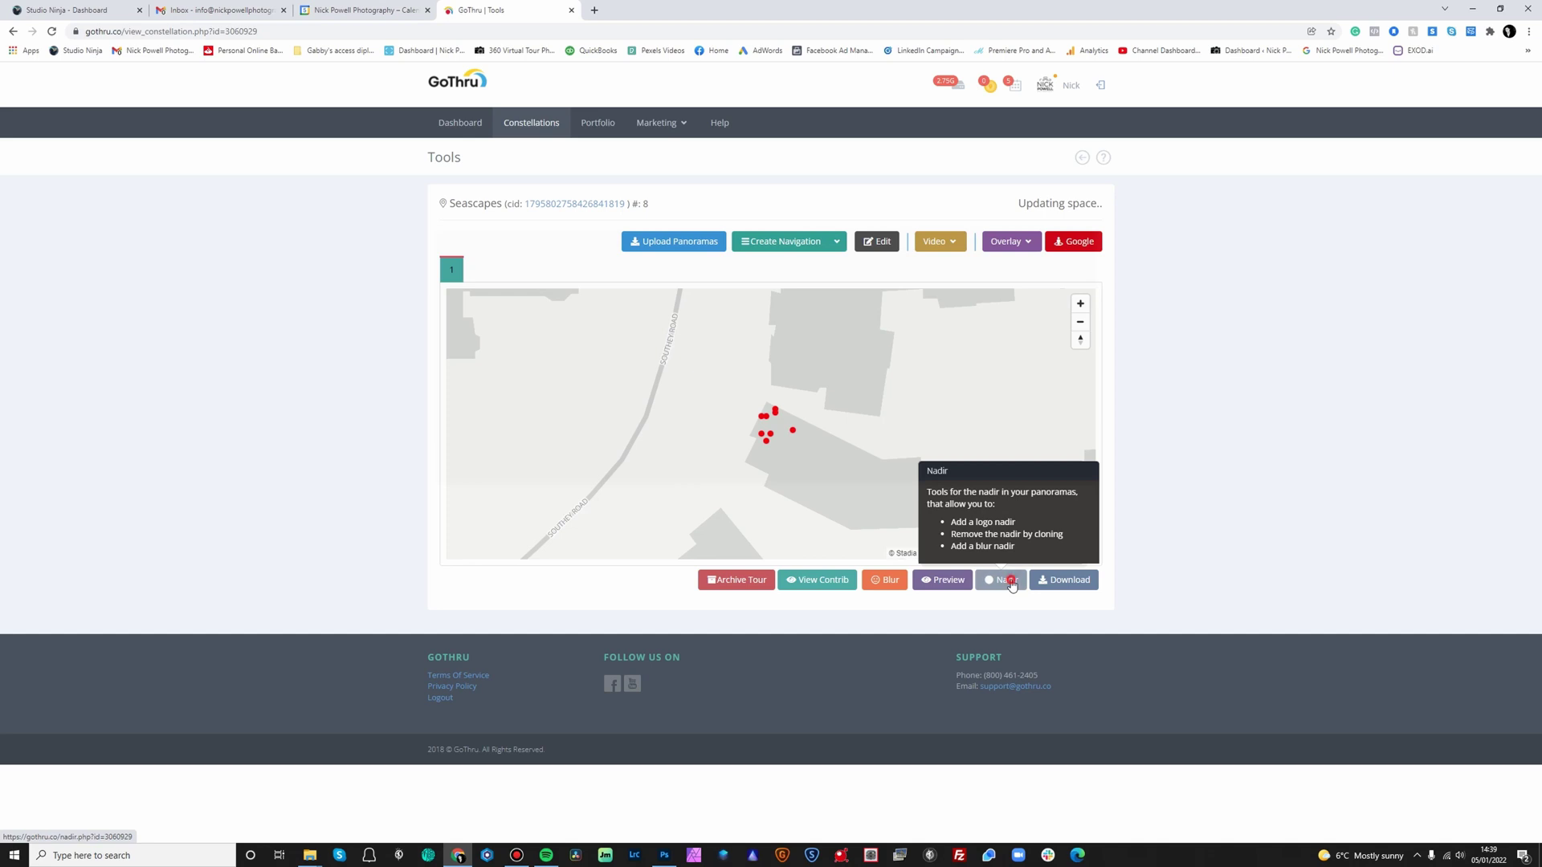
{"action": "left_click", "coordinate": [309, 855]}
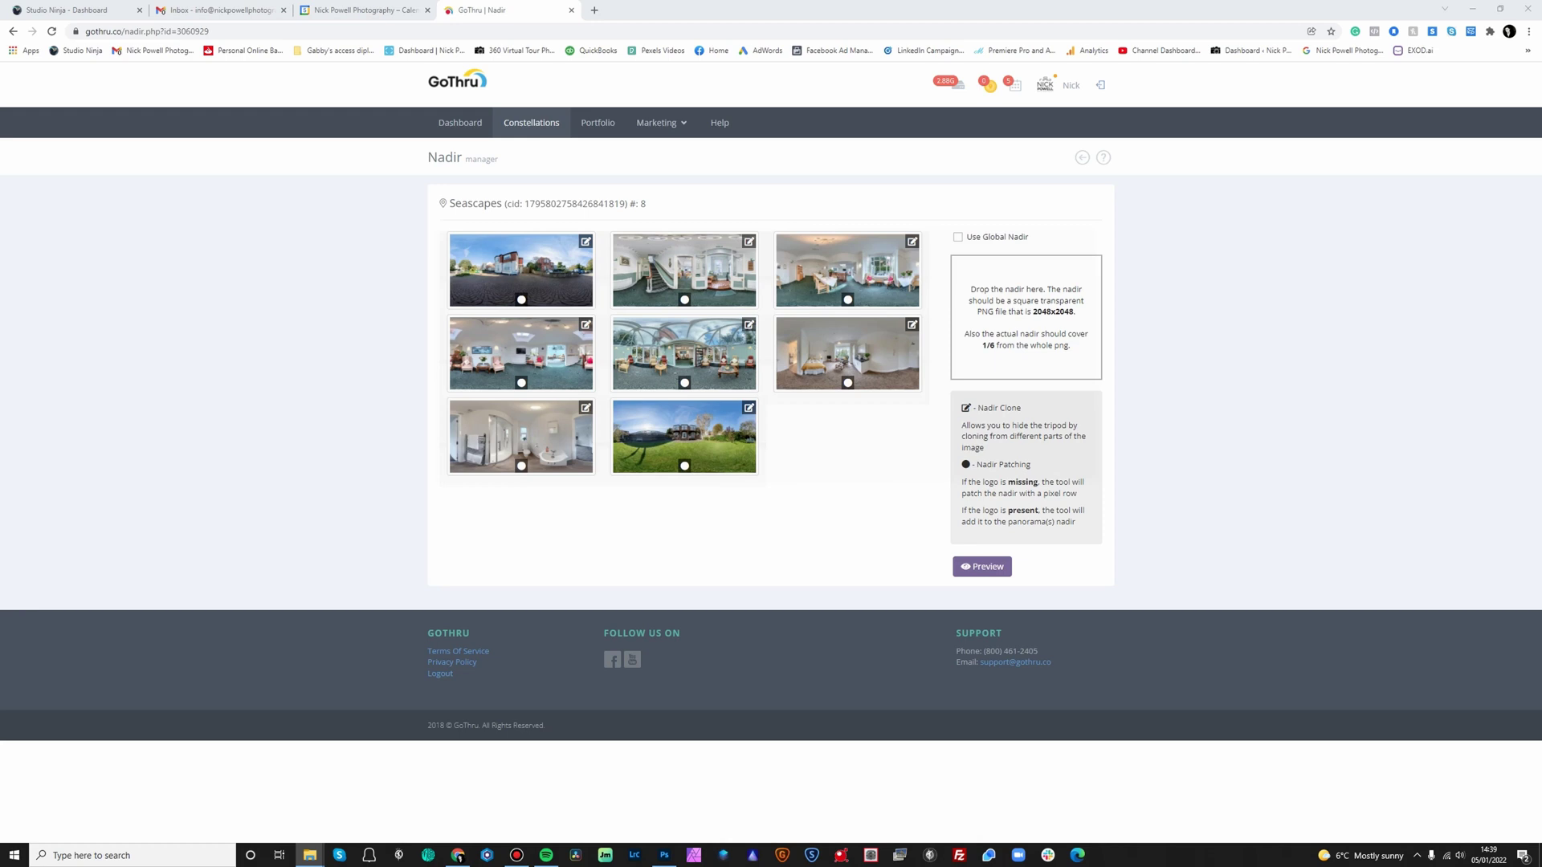
{"action": "left_click_drag", "start_coordinate": [1448, 466], "coordinate": [1008, 342]}
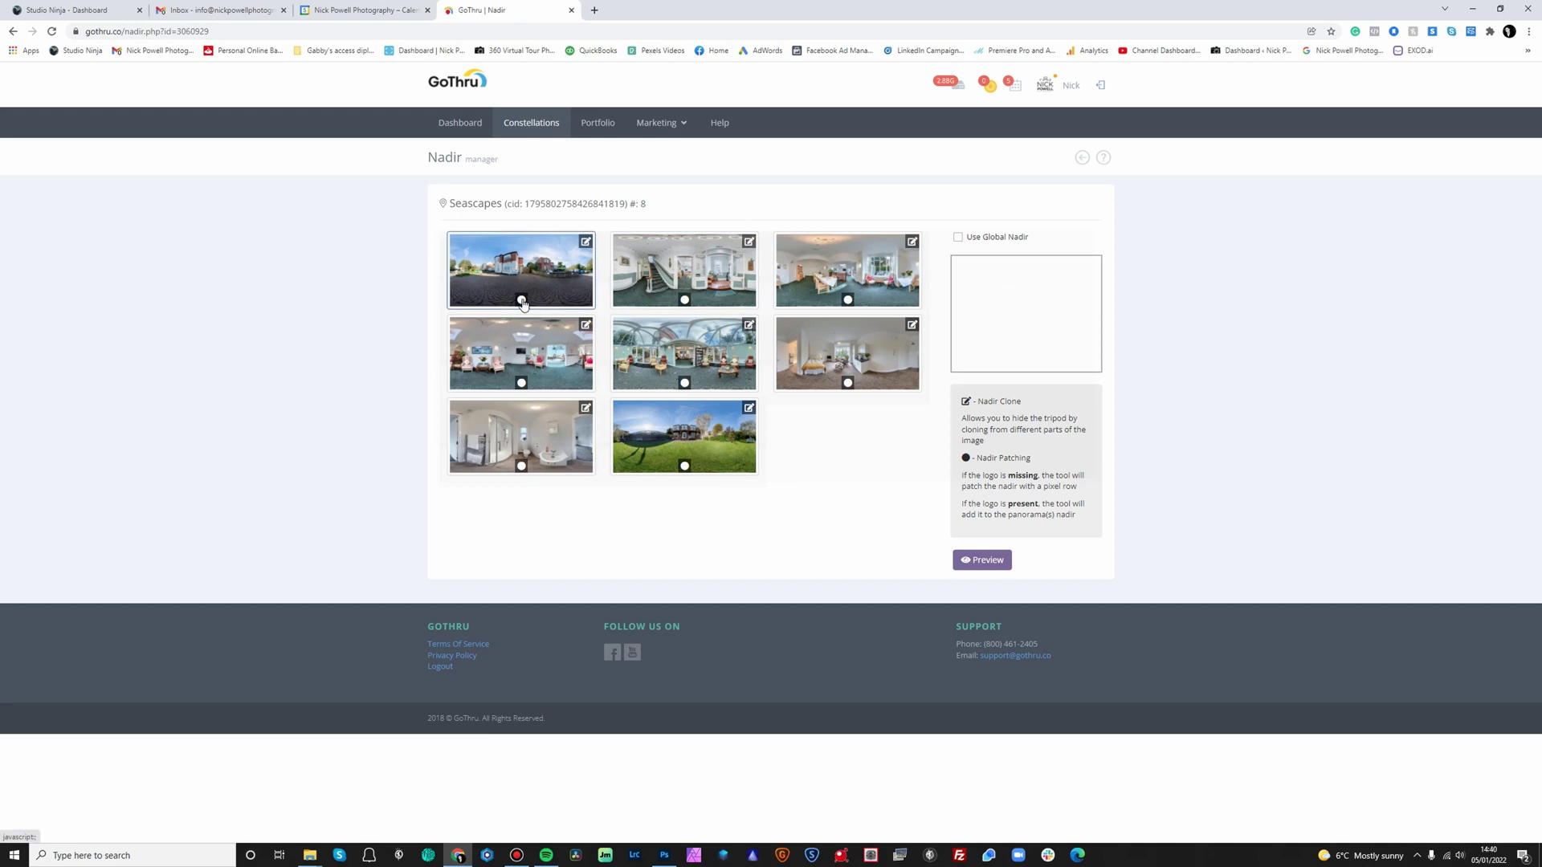
Shrink the logo patch on the staircase hallway panorama, apply it to all panoramas, and return to the tour tools
{"action": "left_click", "coordinate": [685, 300]}
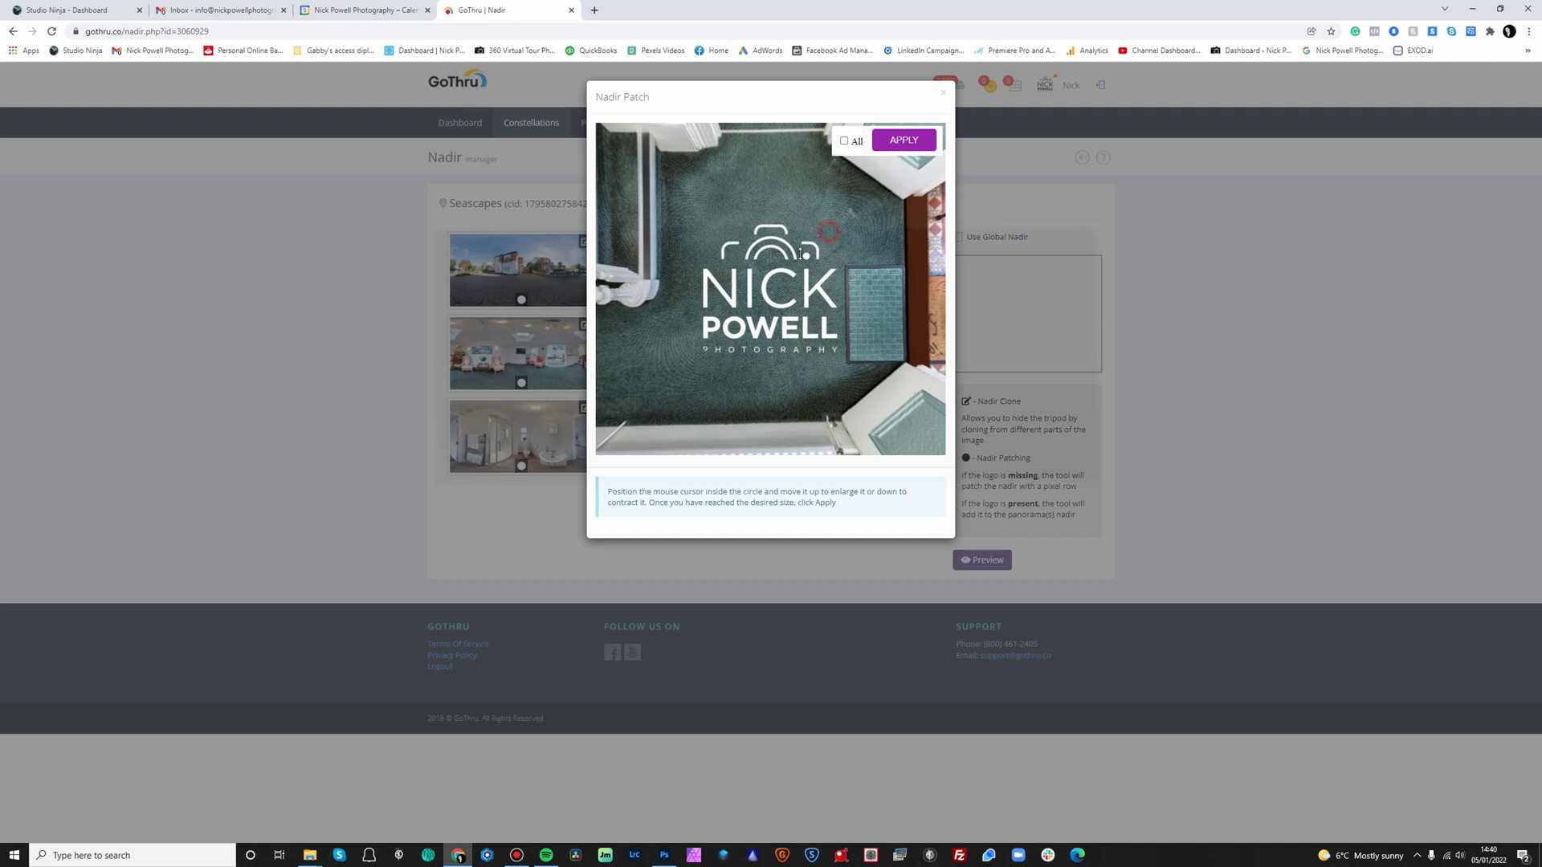
{"action": "left_click_drag", "start_coordinate": [826, 231], "coordinate": [728, 293]}
{"action": "left_click_drag", "start_coordinate": [809, 252], "coordinate": [536, 370]}
{"action": "left_click_drag", "start_coordinate": [777, 268], "coordinate": [719, 312]}
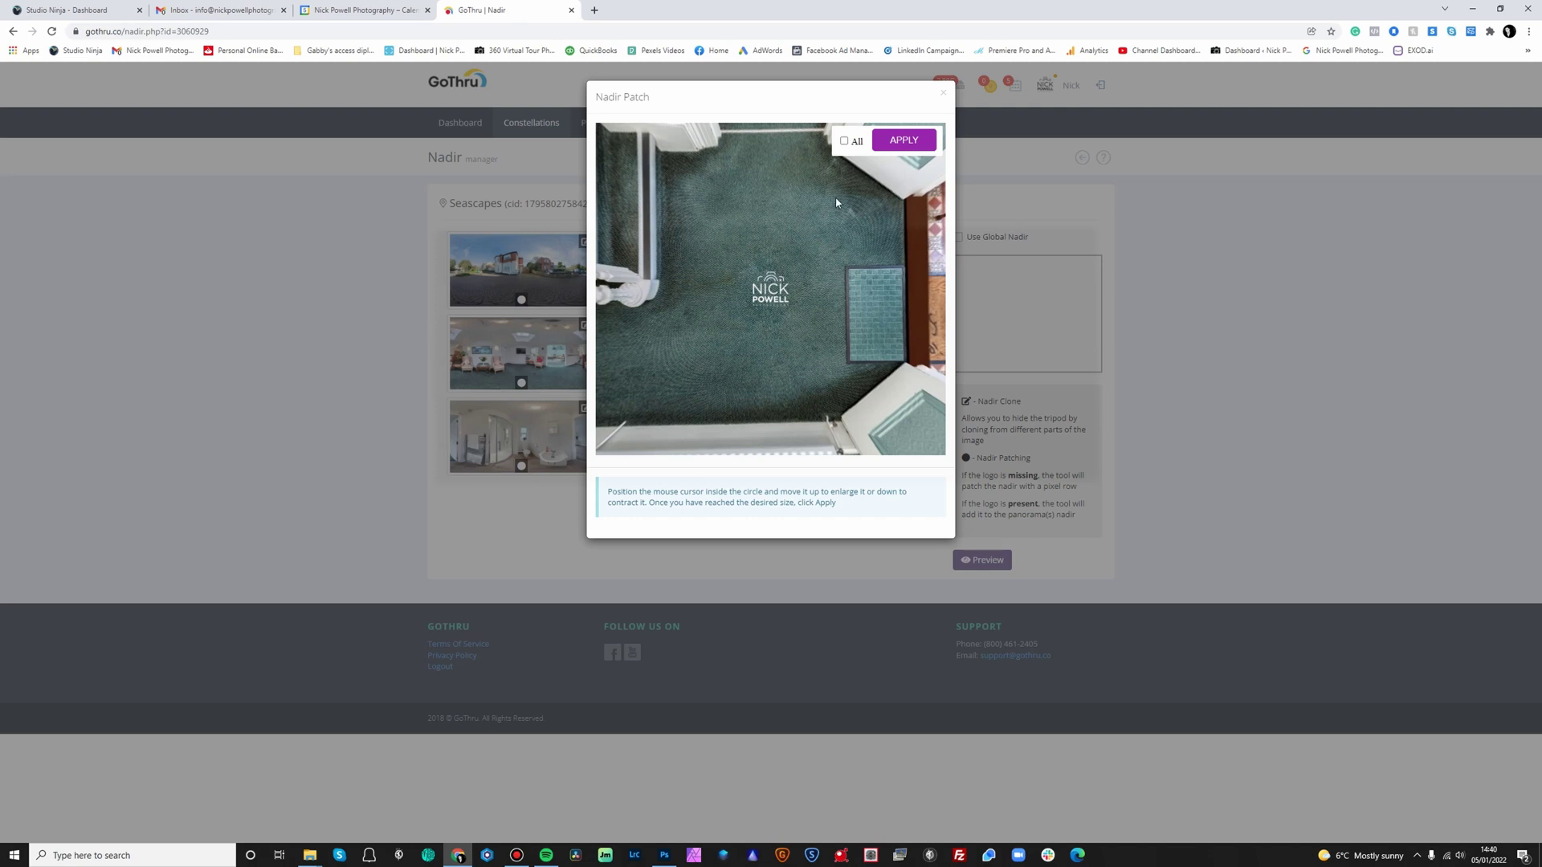
{"action": "left_click", "coordinate": [844, 141]}
{"action": "left_click", "coordinate": [905, 140]}
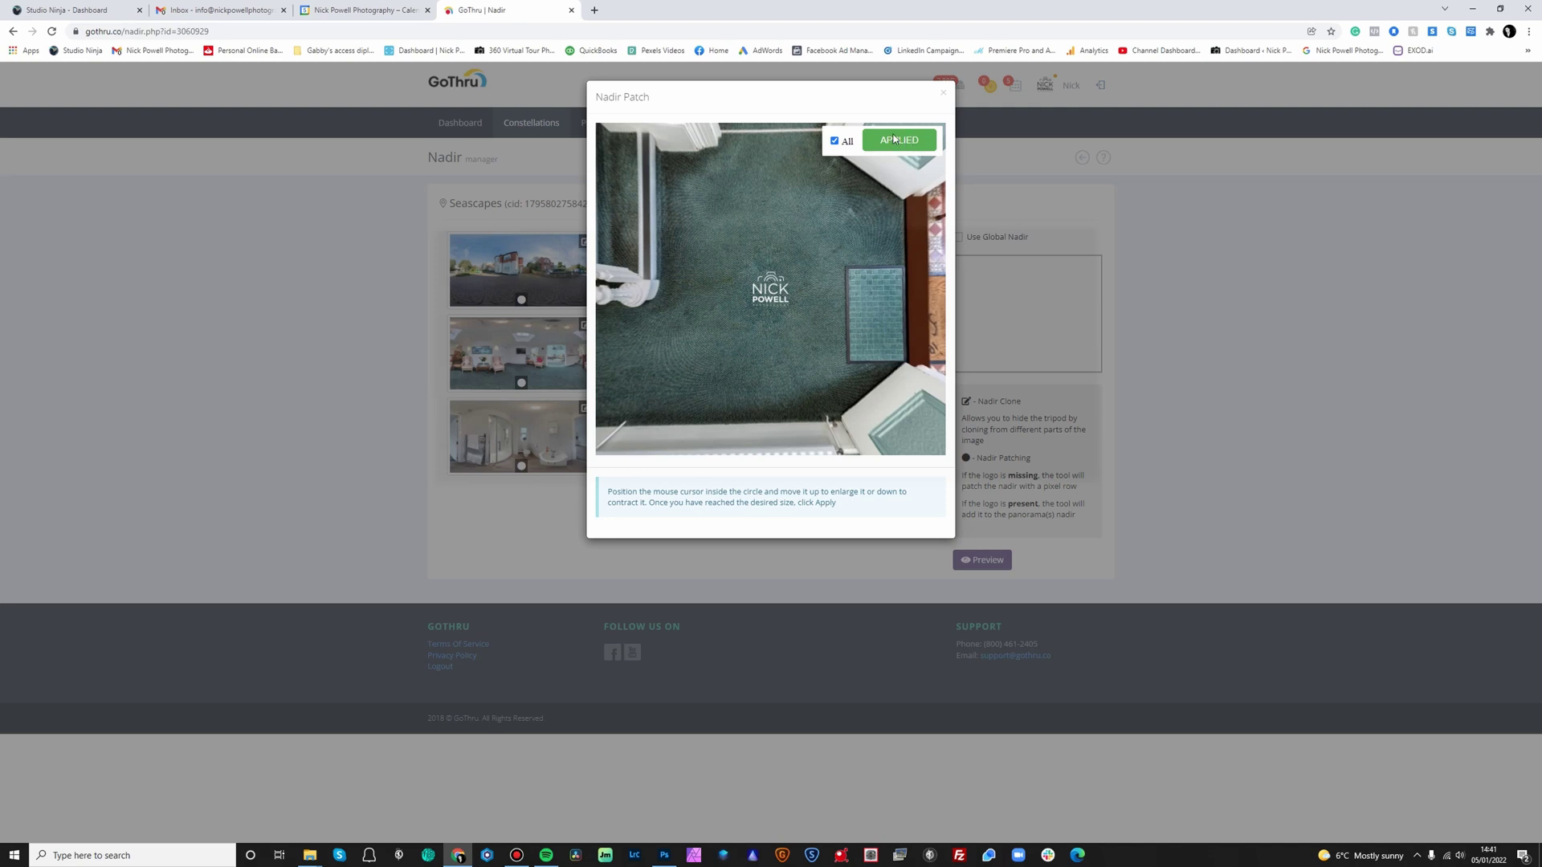
{"action": "left_click", "coordinate": [943, 95]}
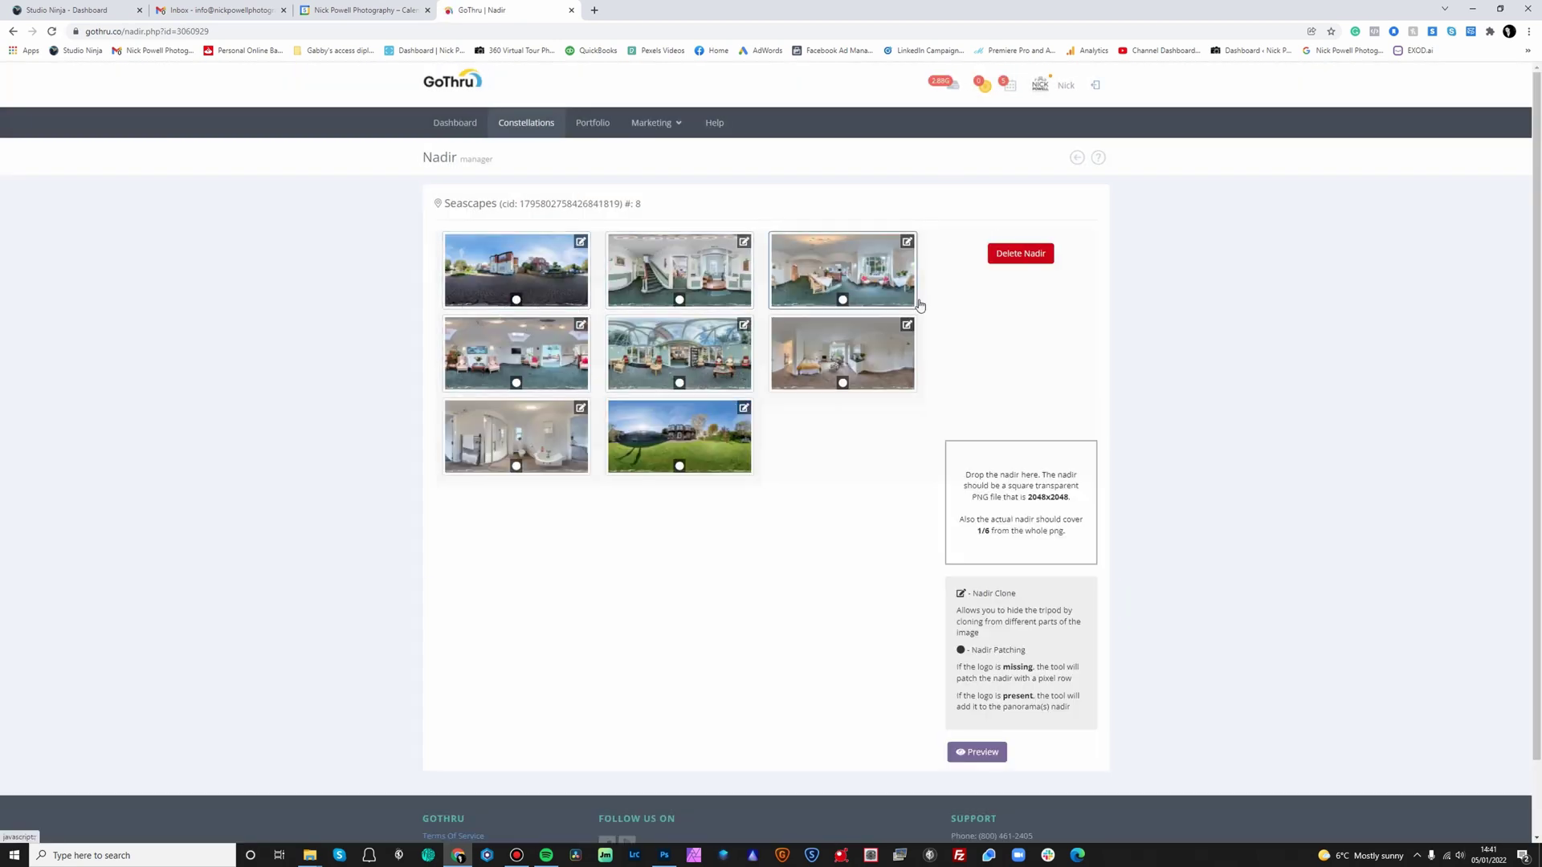
{"action": "left_click", "coordinate": [1076, 164]}
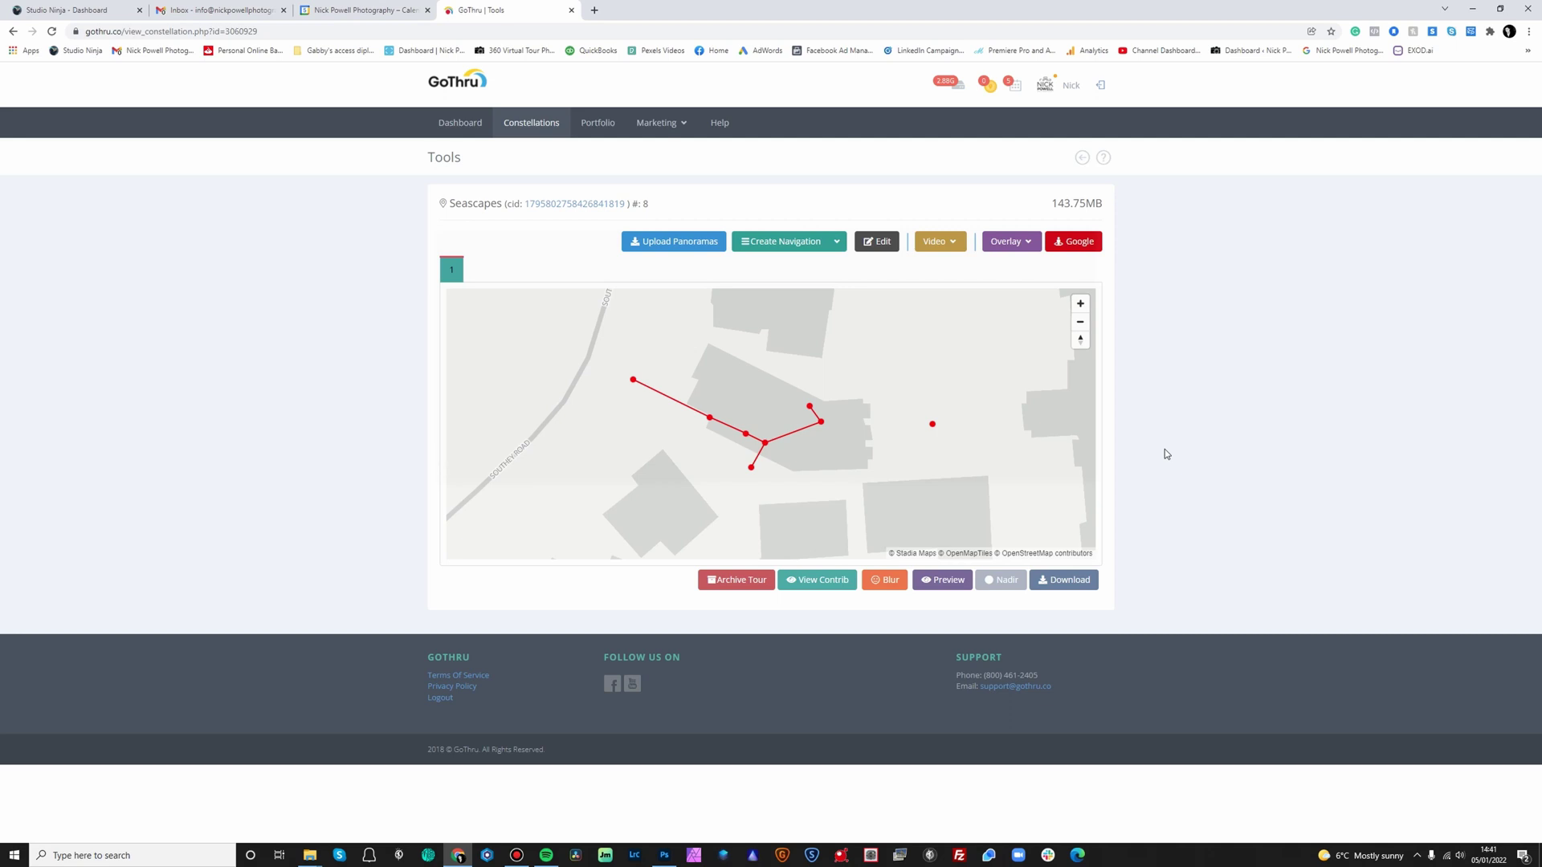
Preview the tour by walking from the driveway through the hallway and dining room into the living area
{"action": "left_click", "coordinate": [946, 582]}
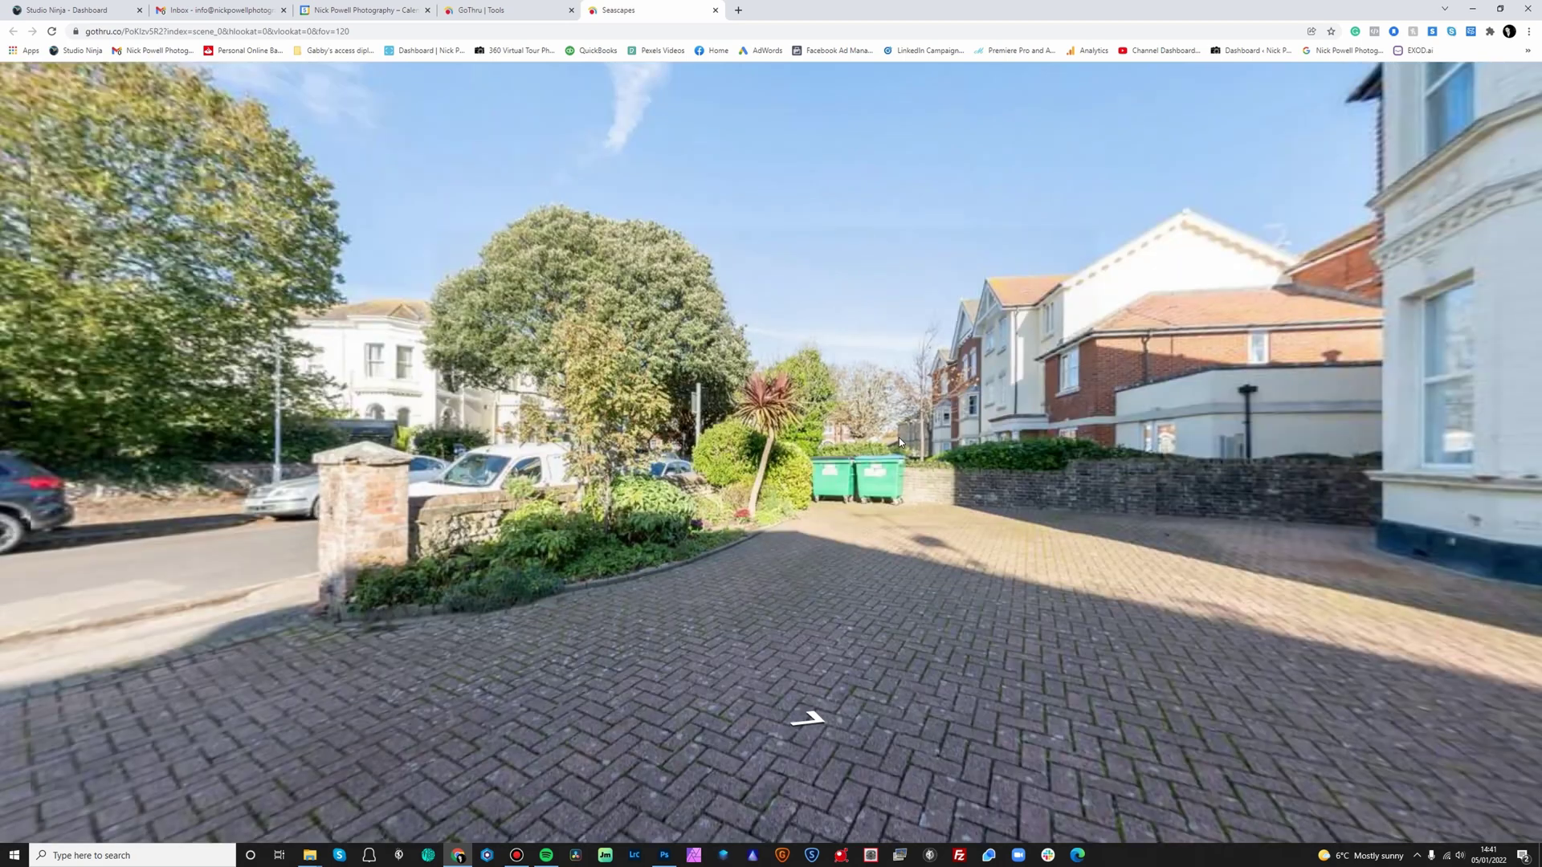
{"action": "left_click_drag", "start_coordinate": [899, 437], "coordinate": [956, 281]}
{"action": "left_click_drag", "start_coordinate": [1048, 443], "coordinate": [707, 481]}
{"action": "left_click_drag", "start_coordinate": [711, 388], "coordinate": [619, 540]}
{"action": "left_click", "coordinate": [771, 692]}
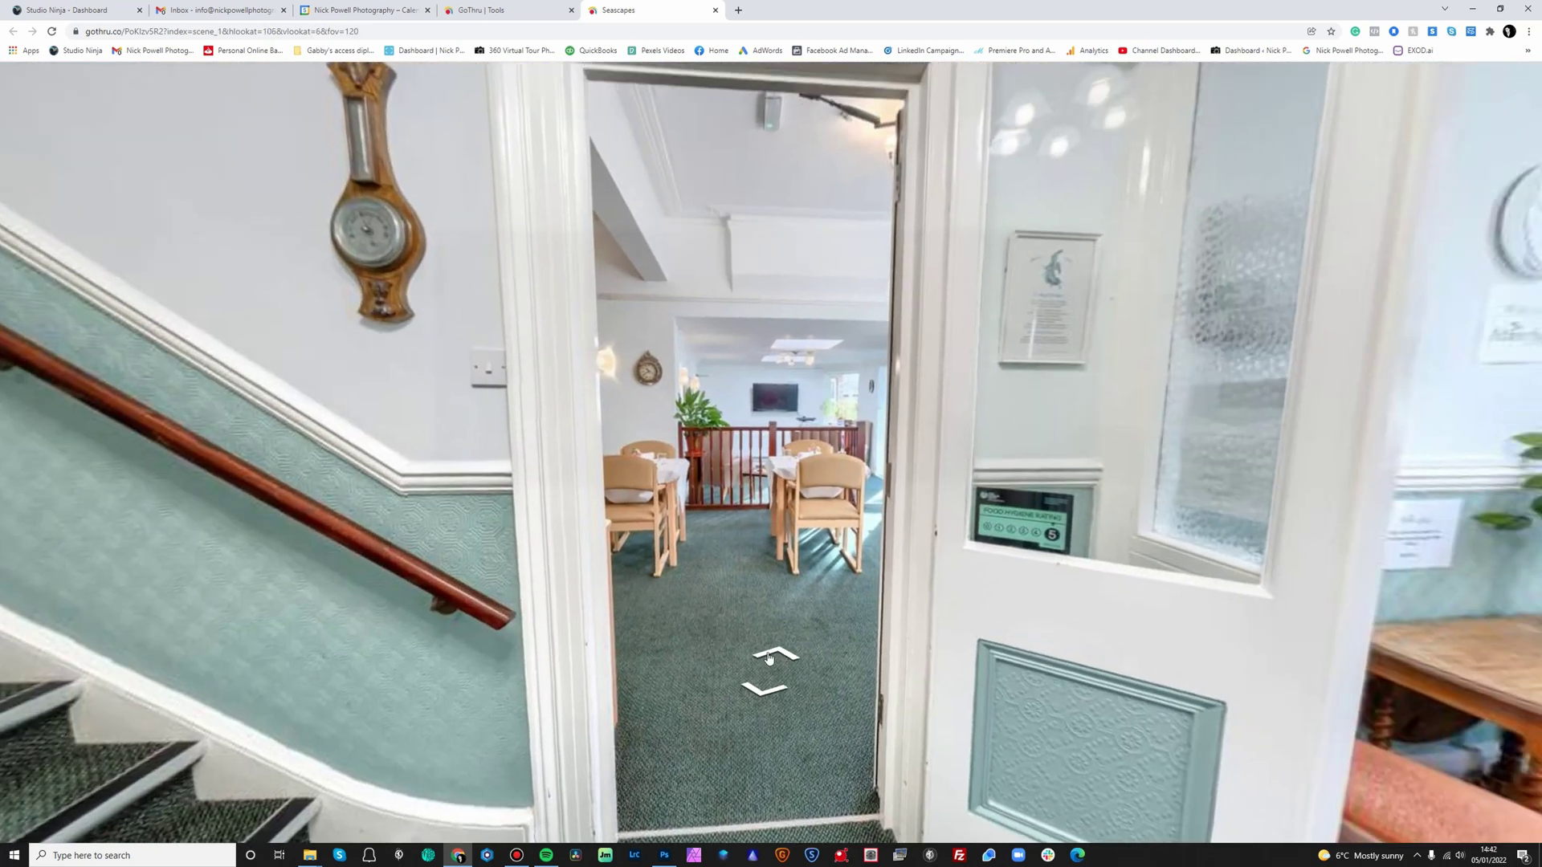
{"action": "left_click", "coordinate": [783, 654]}
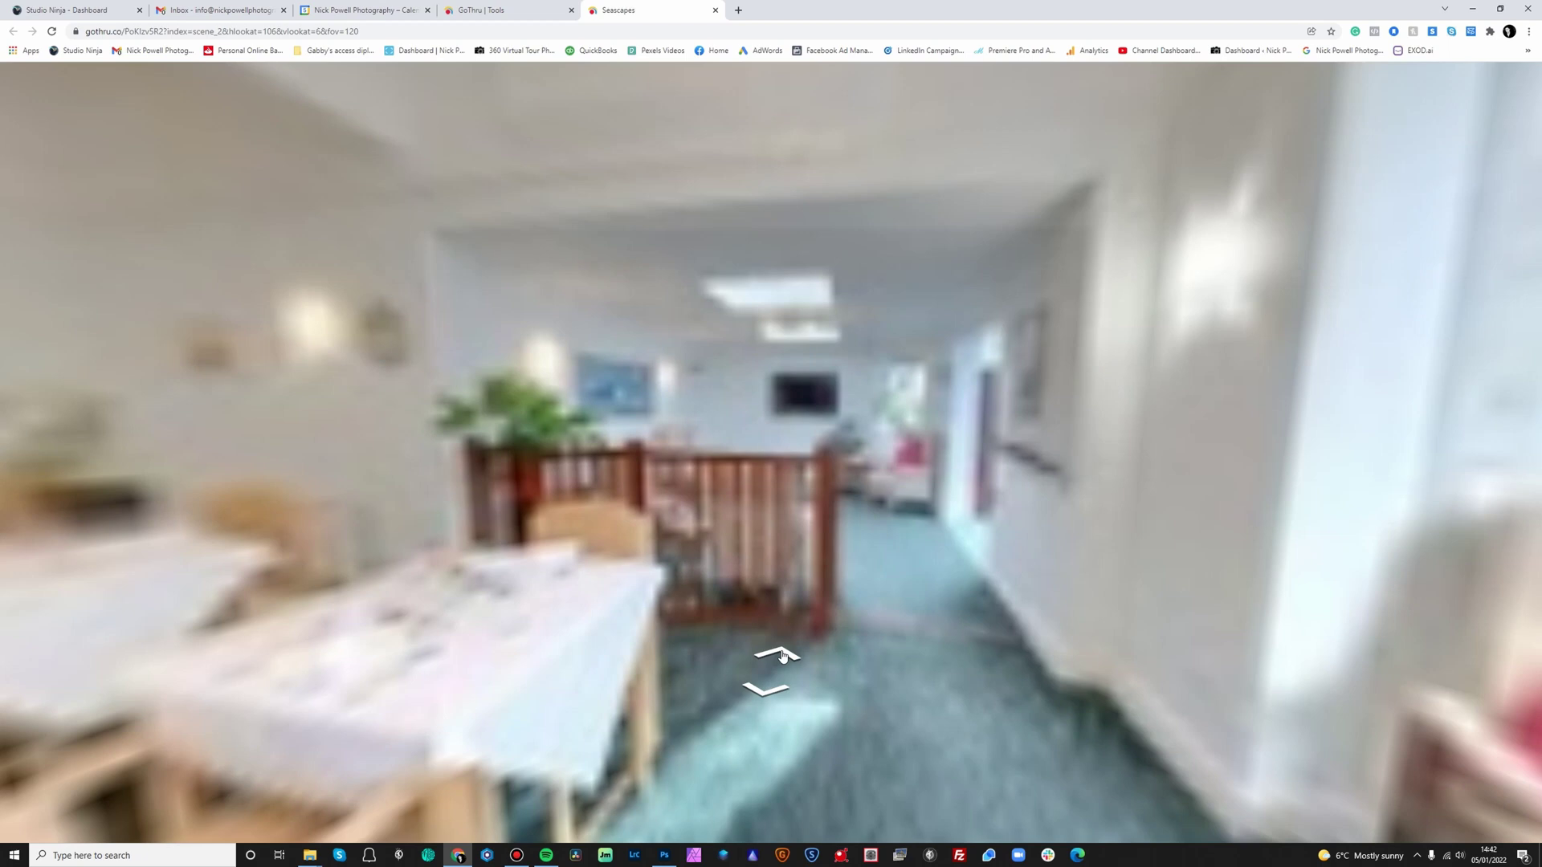
{"action": "left_click", "coordinate": [779, 652]}
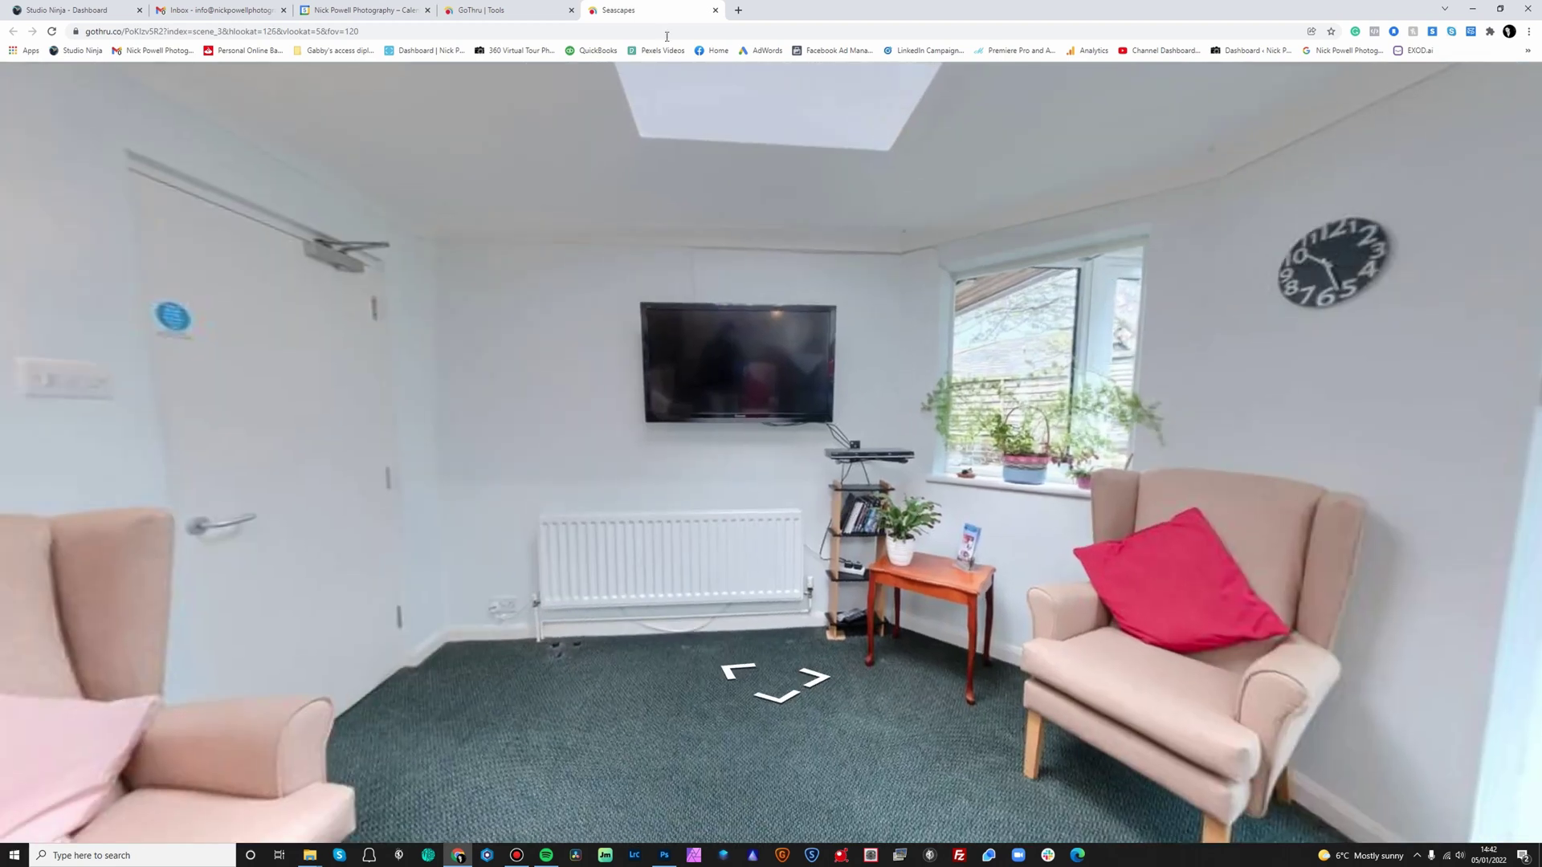
{"action": "left_click", "coordinate": [715, 10]}
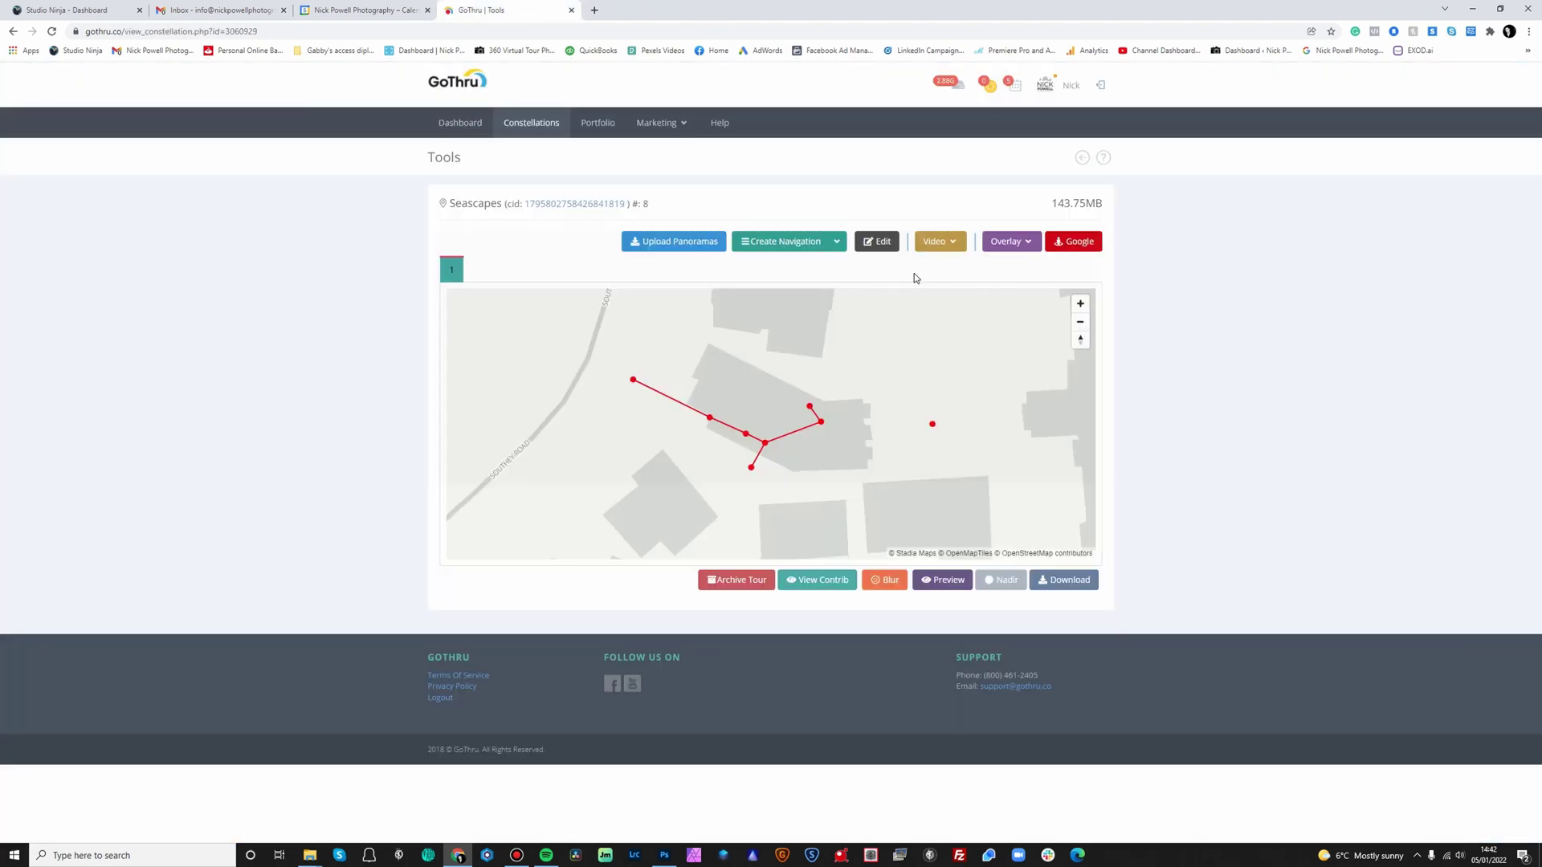
Review the tour's navigation, panorama upload, video and overlay options
{"action": "left_click", "coordinate": [836, 241]}
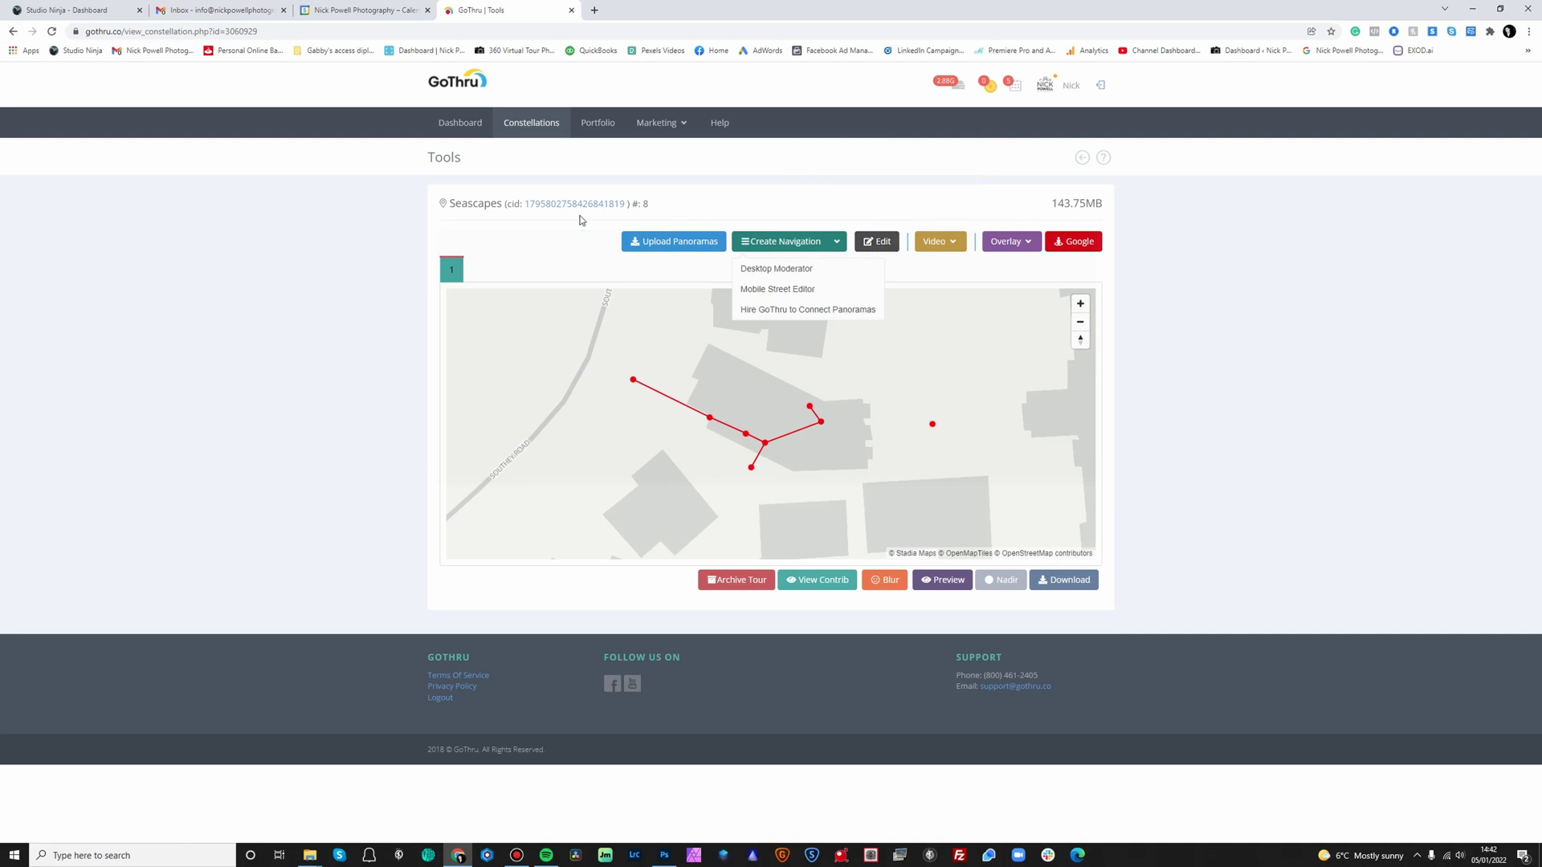
{"action": "left_click", "coordinate": [538, 259]}
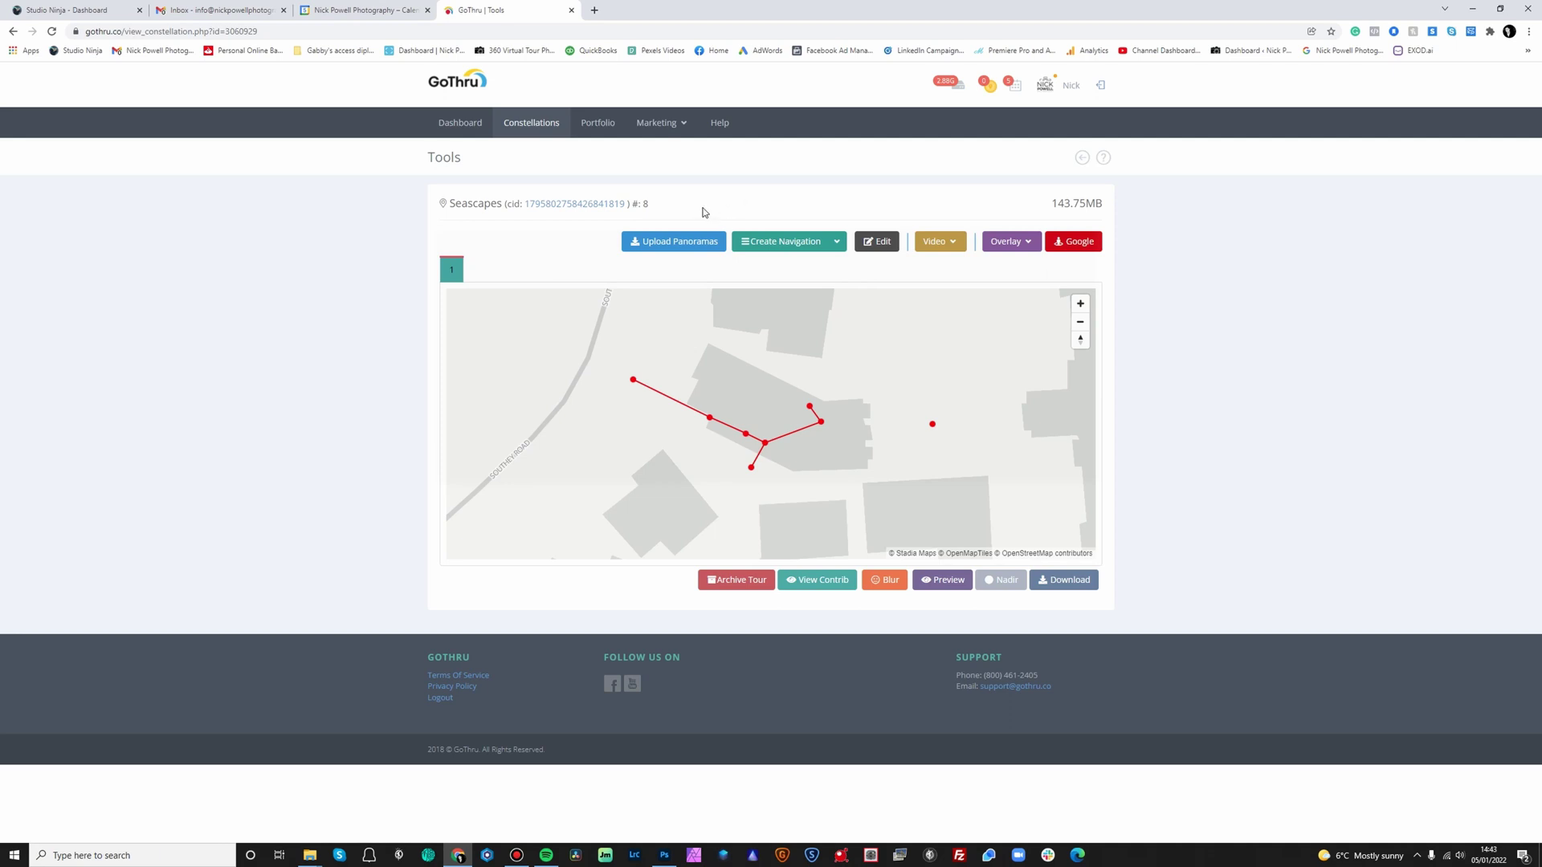
{"action": "left_click", "coordinate": [687, 241]}
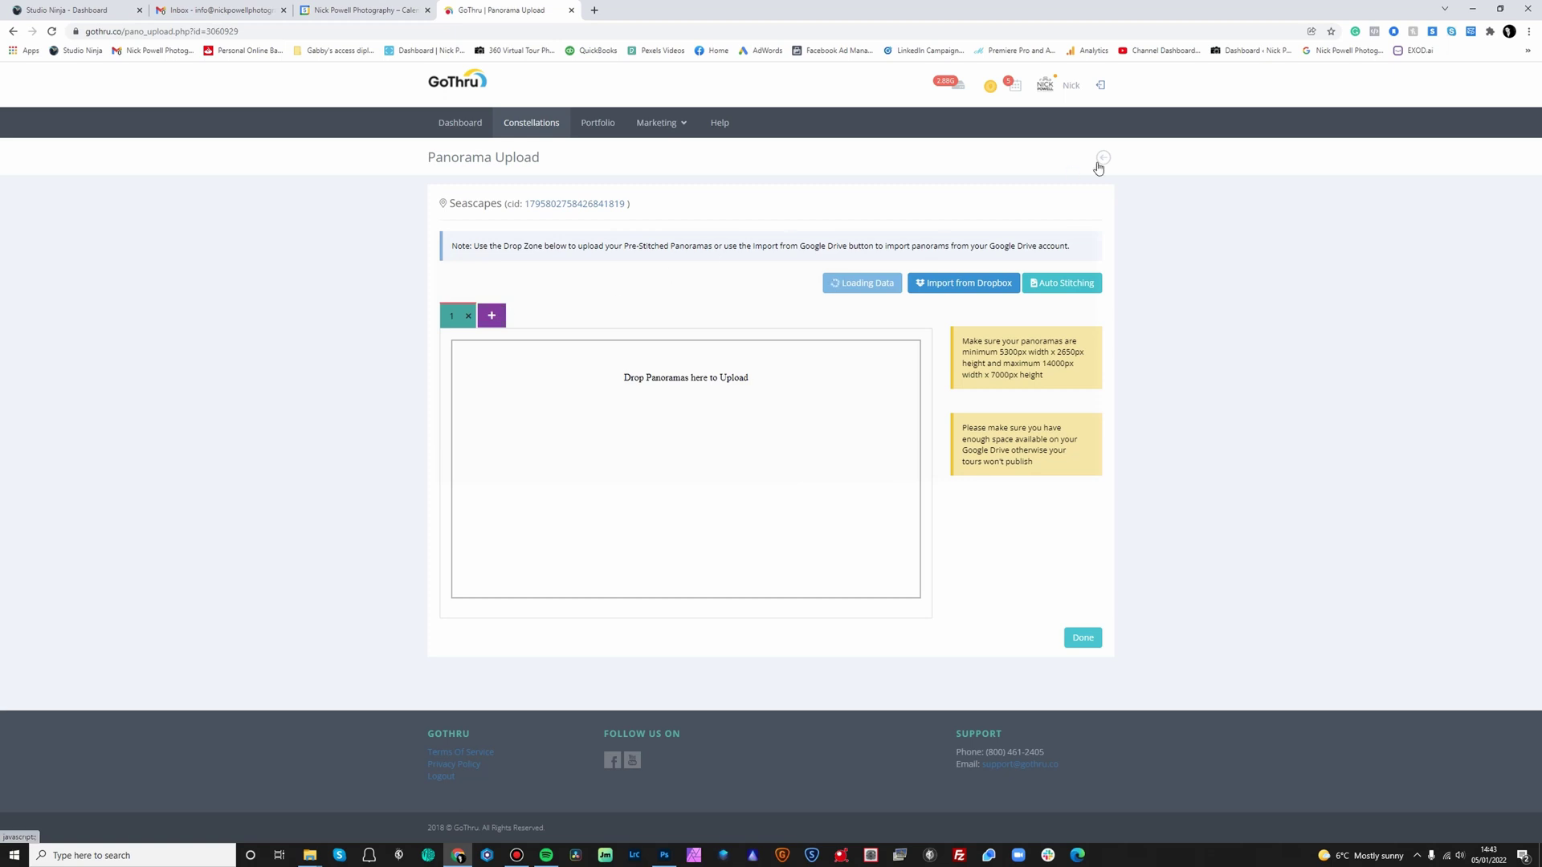
{"action": "left_click", "coordinate": [1103, 162]}
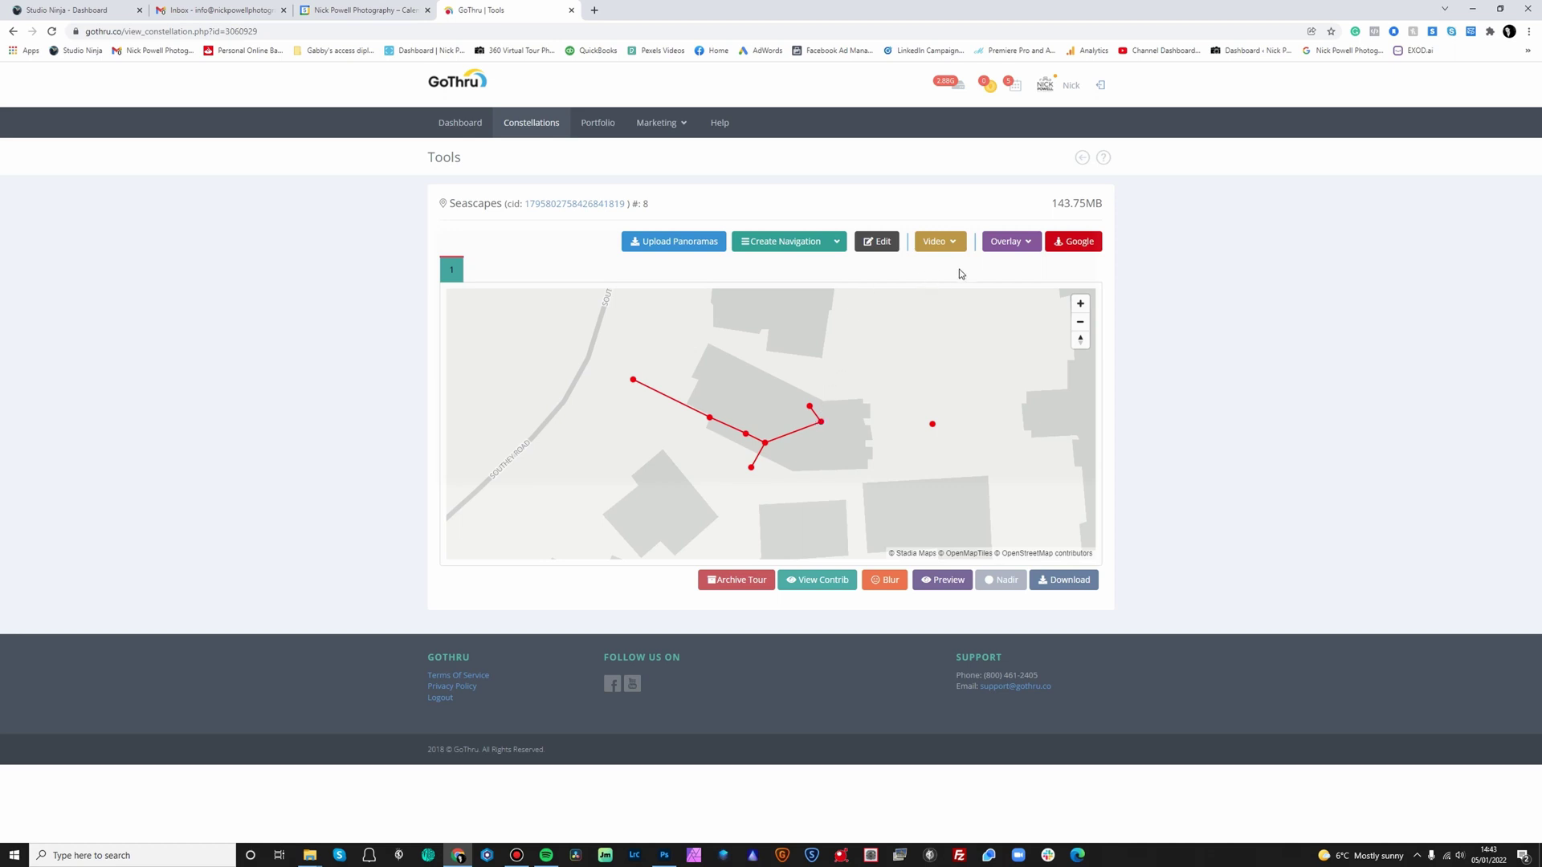
{"action": "left_click", "coordinate": [956, 243]}
{"action": "left_click", "coordinate": [1029, 243]}
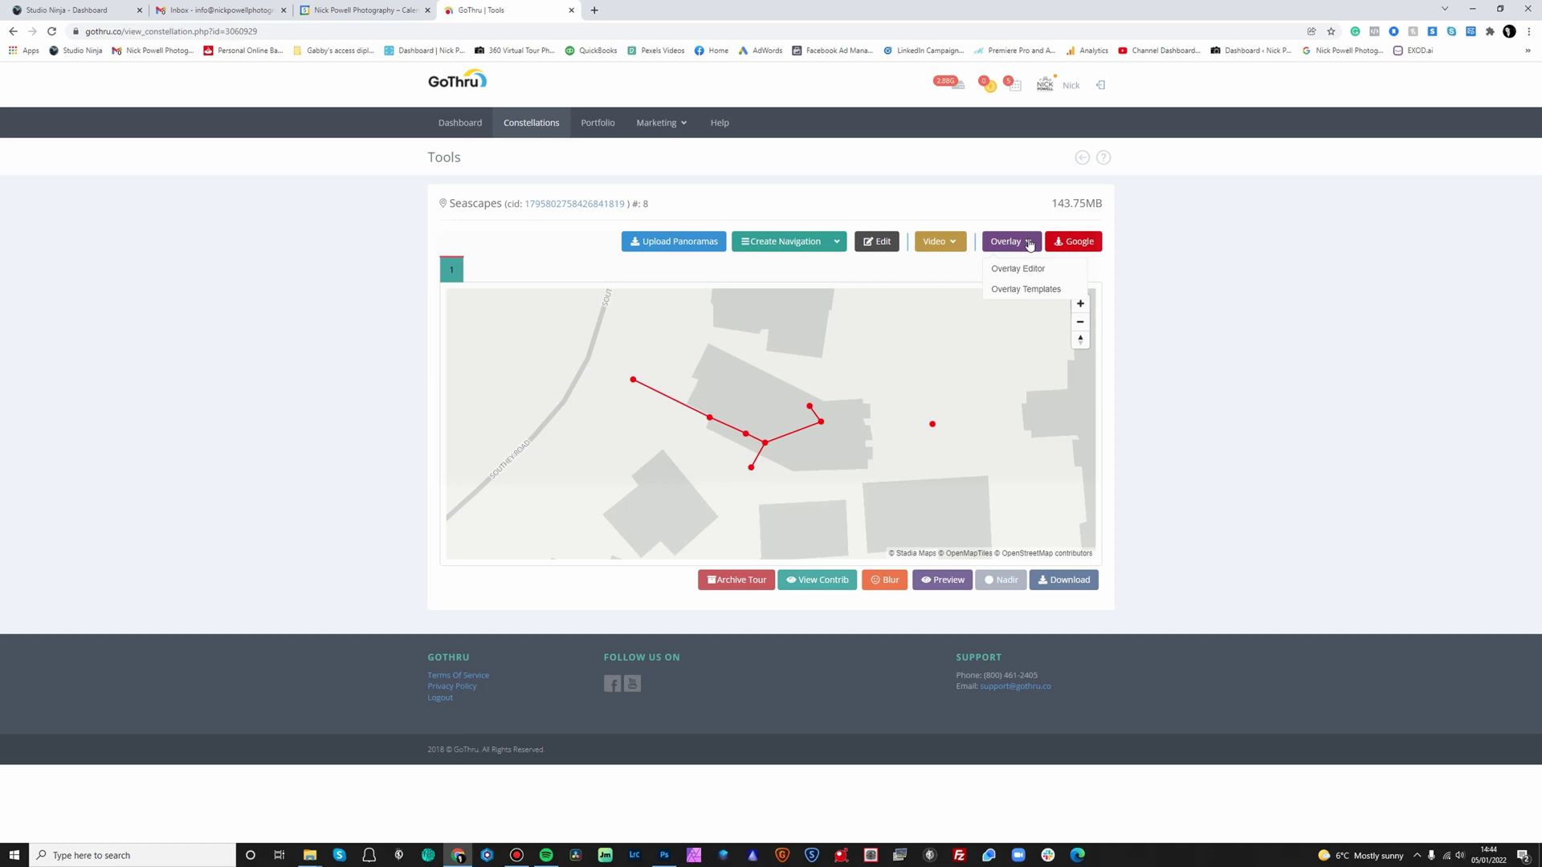
{"action": "left_click", "coordinate": [1011, 201]}
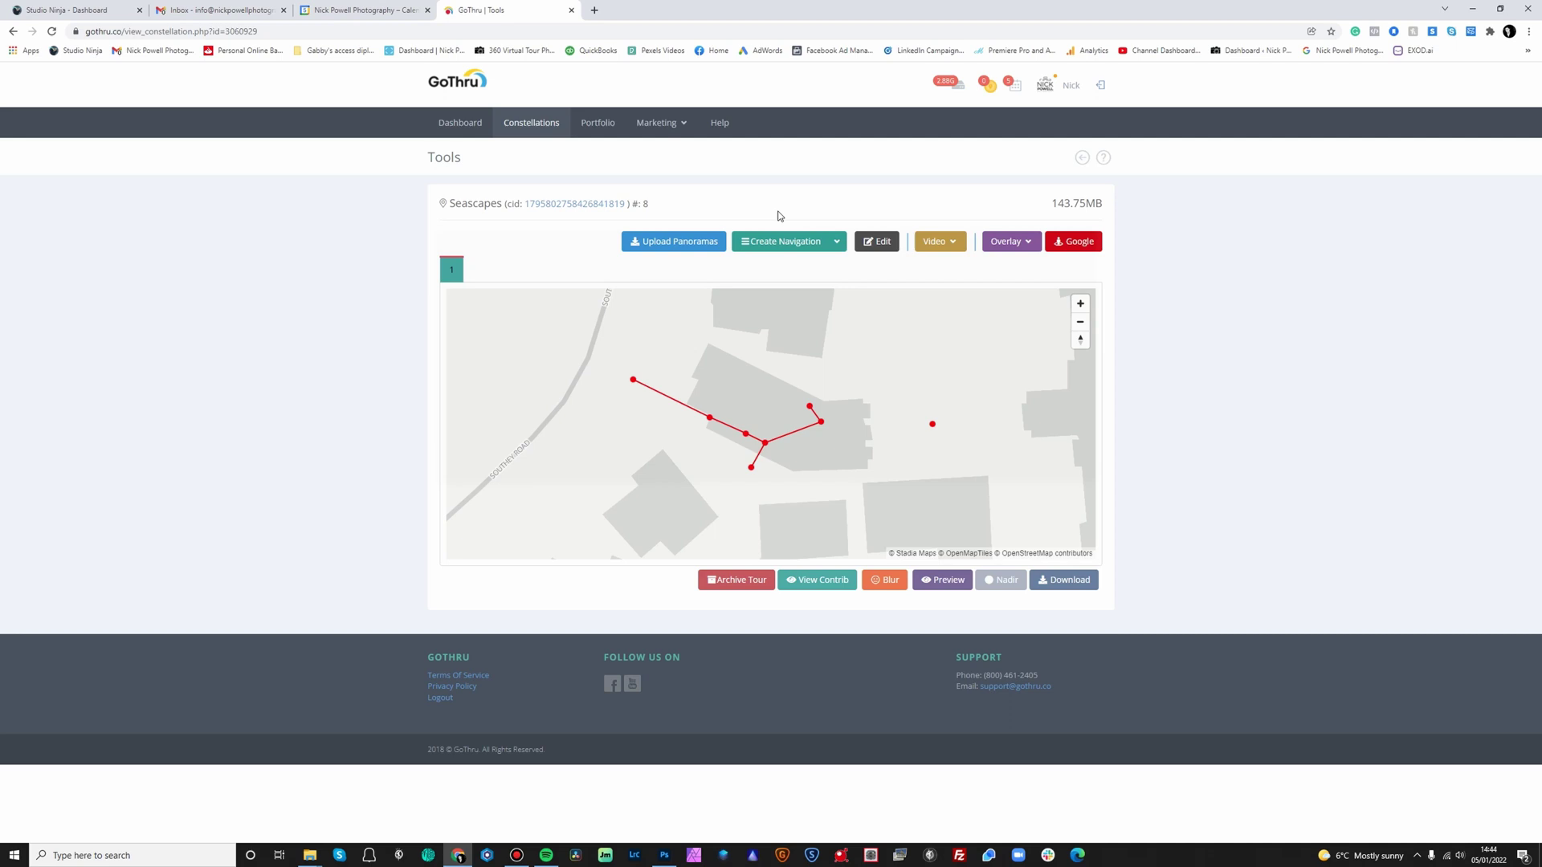
{"action": "left_click", "coordinate": [775, 242]}
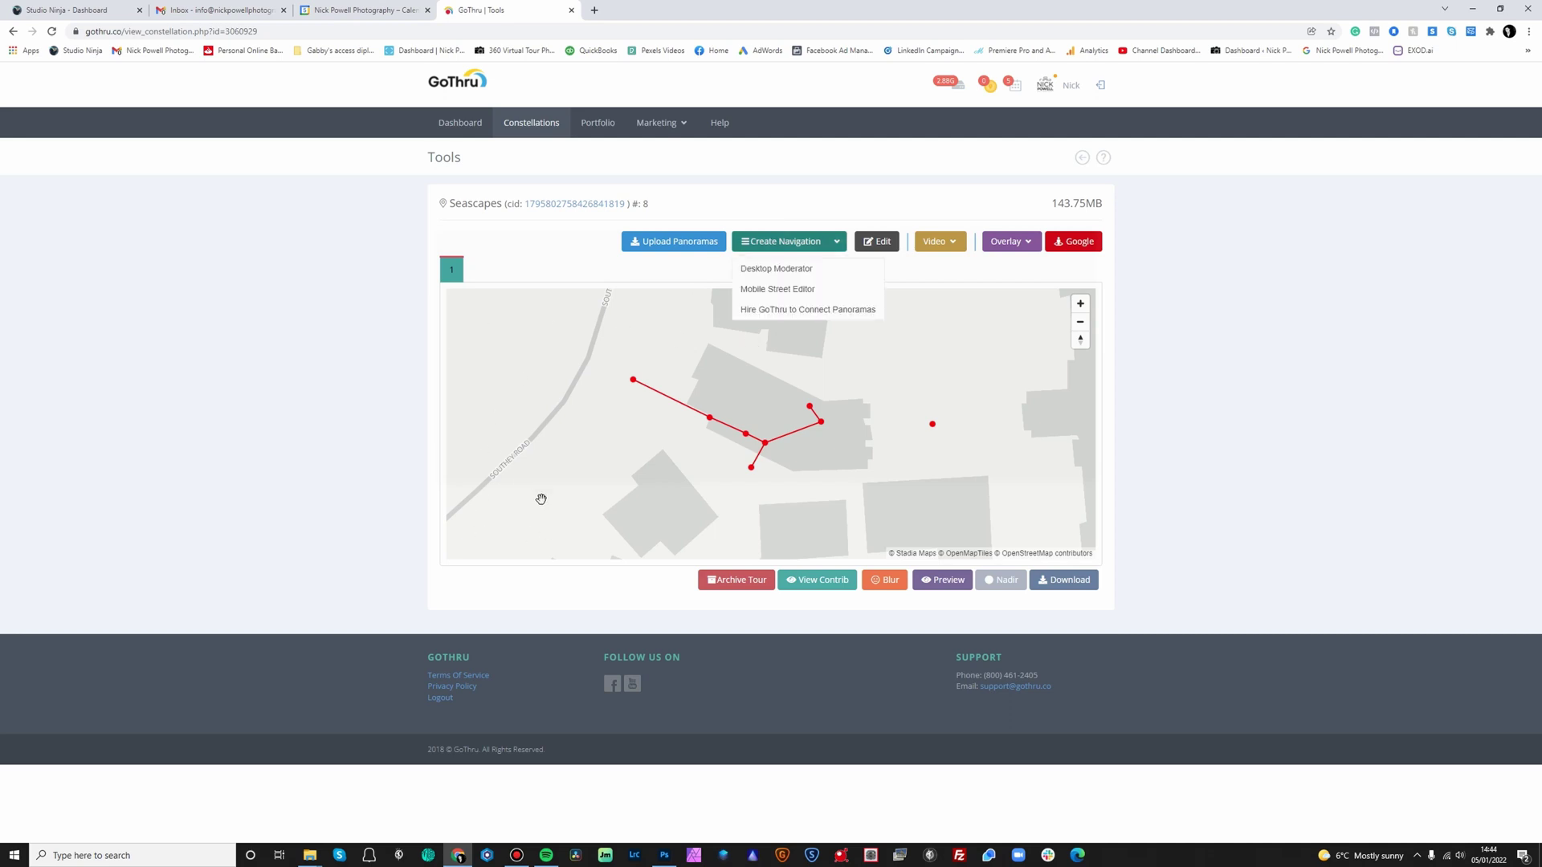
{"action": "left_click", "coordinate": [940, 241]}
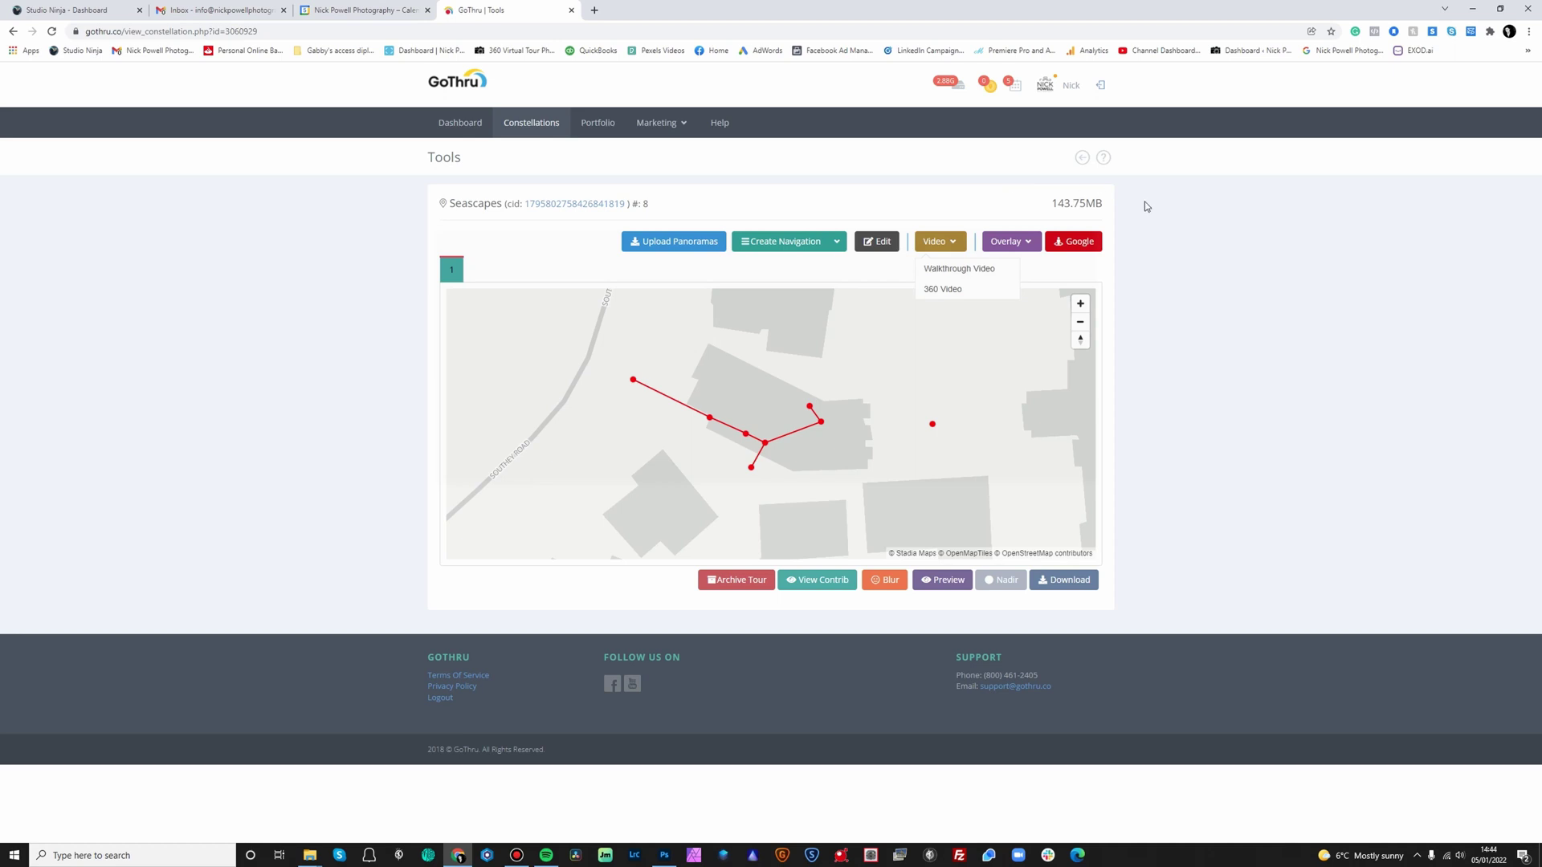
{"action": "left_click", "coordinate": [916, 201]}
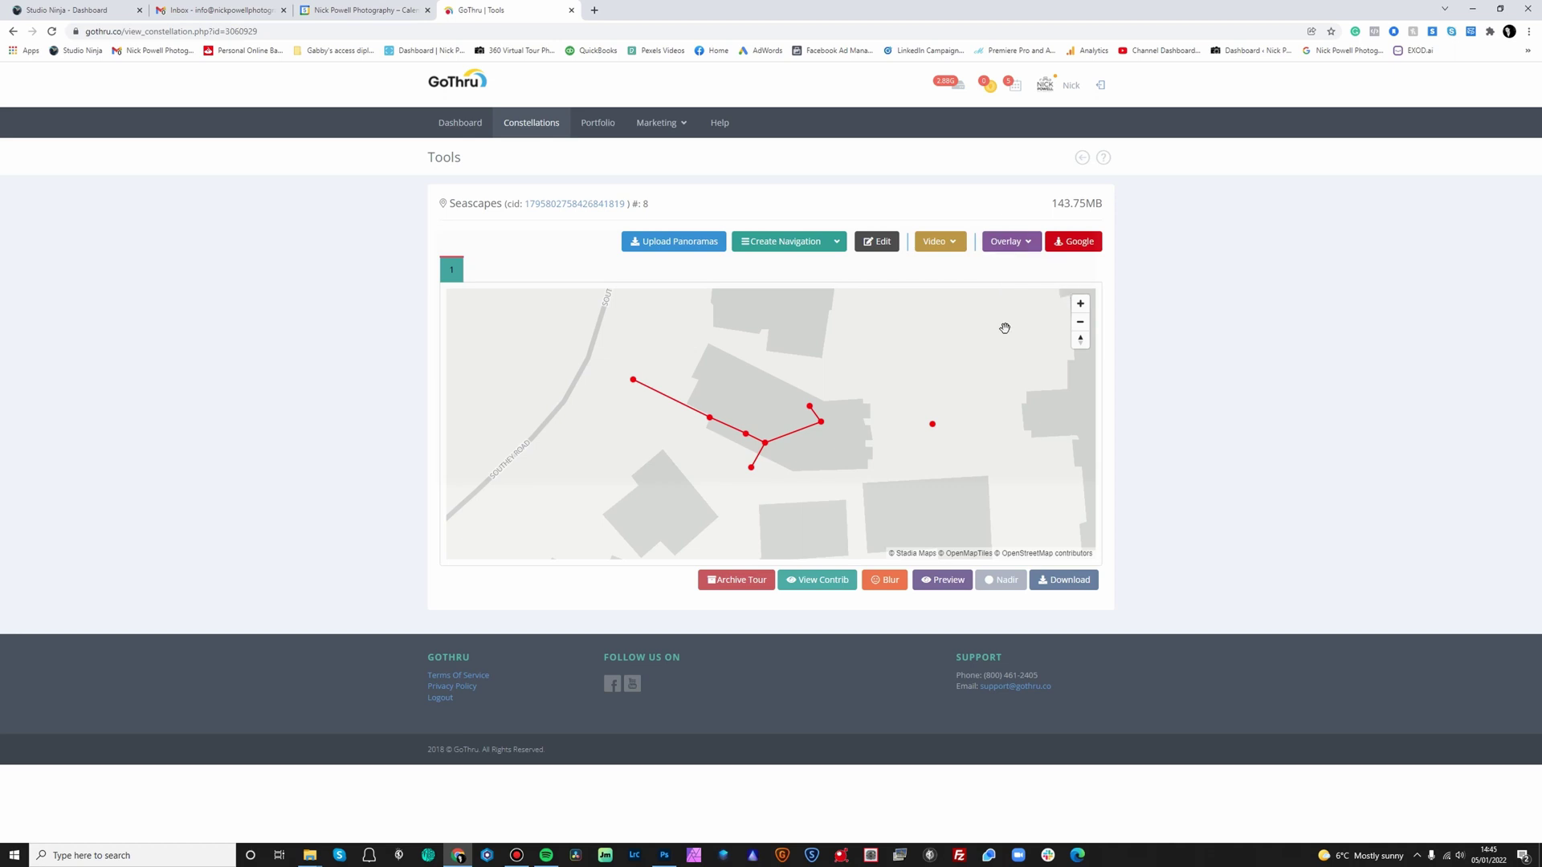
{"action": "left_click", "coordinate": [836, 245]}
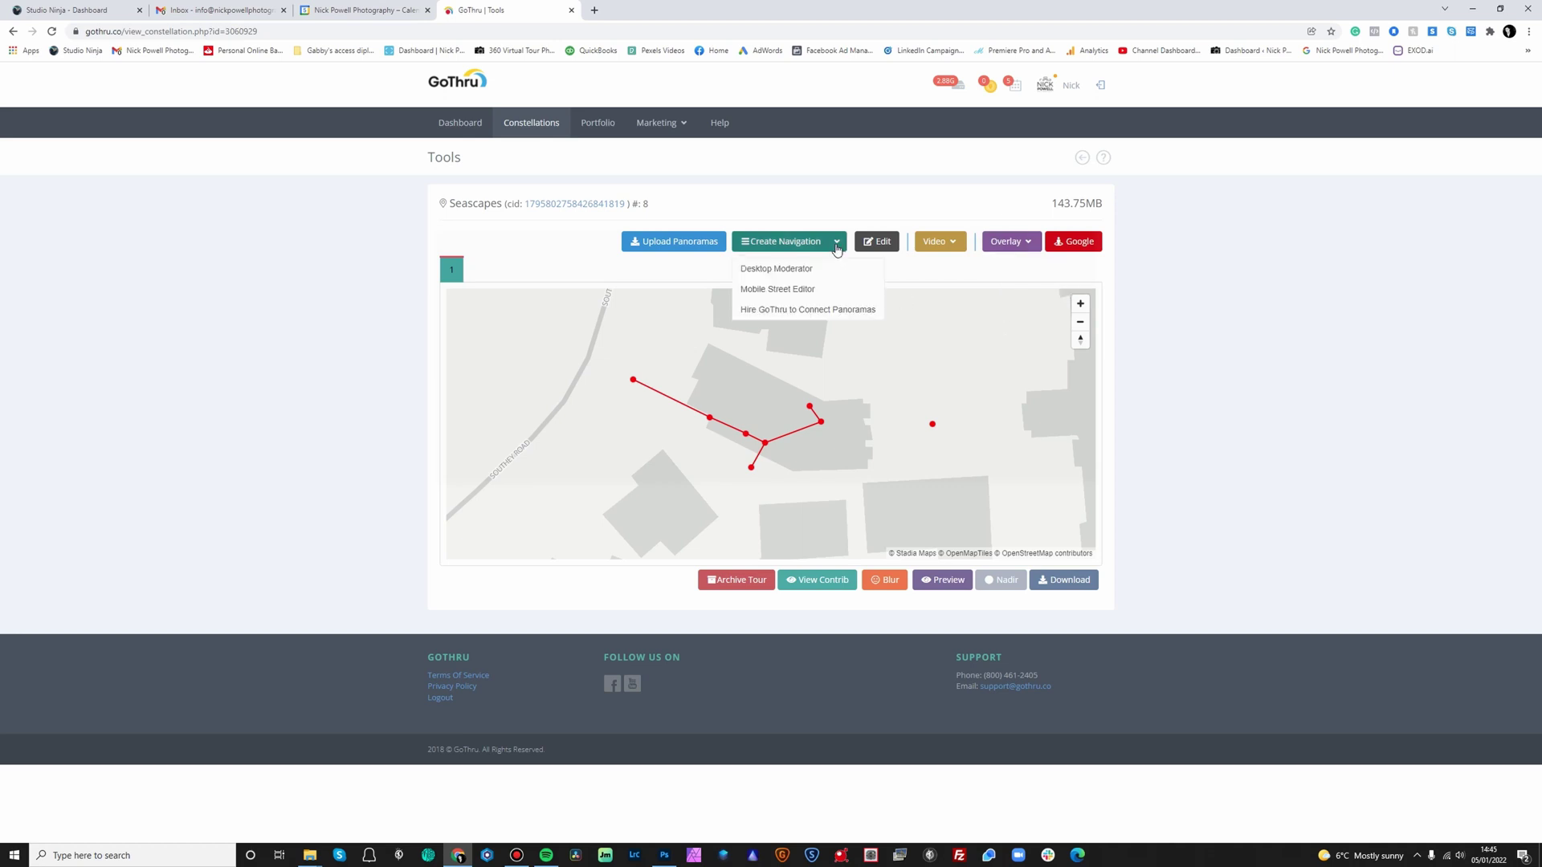
In the Desktop Moderator's expanded map, connect conservatory panorama 5 to garden panorama 8 and move panorama 8 just southeast of panorama 5
{"action": "left_click", "coordinate": [776, 269]}
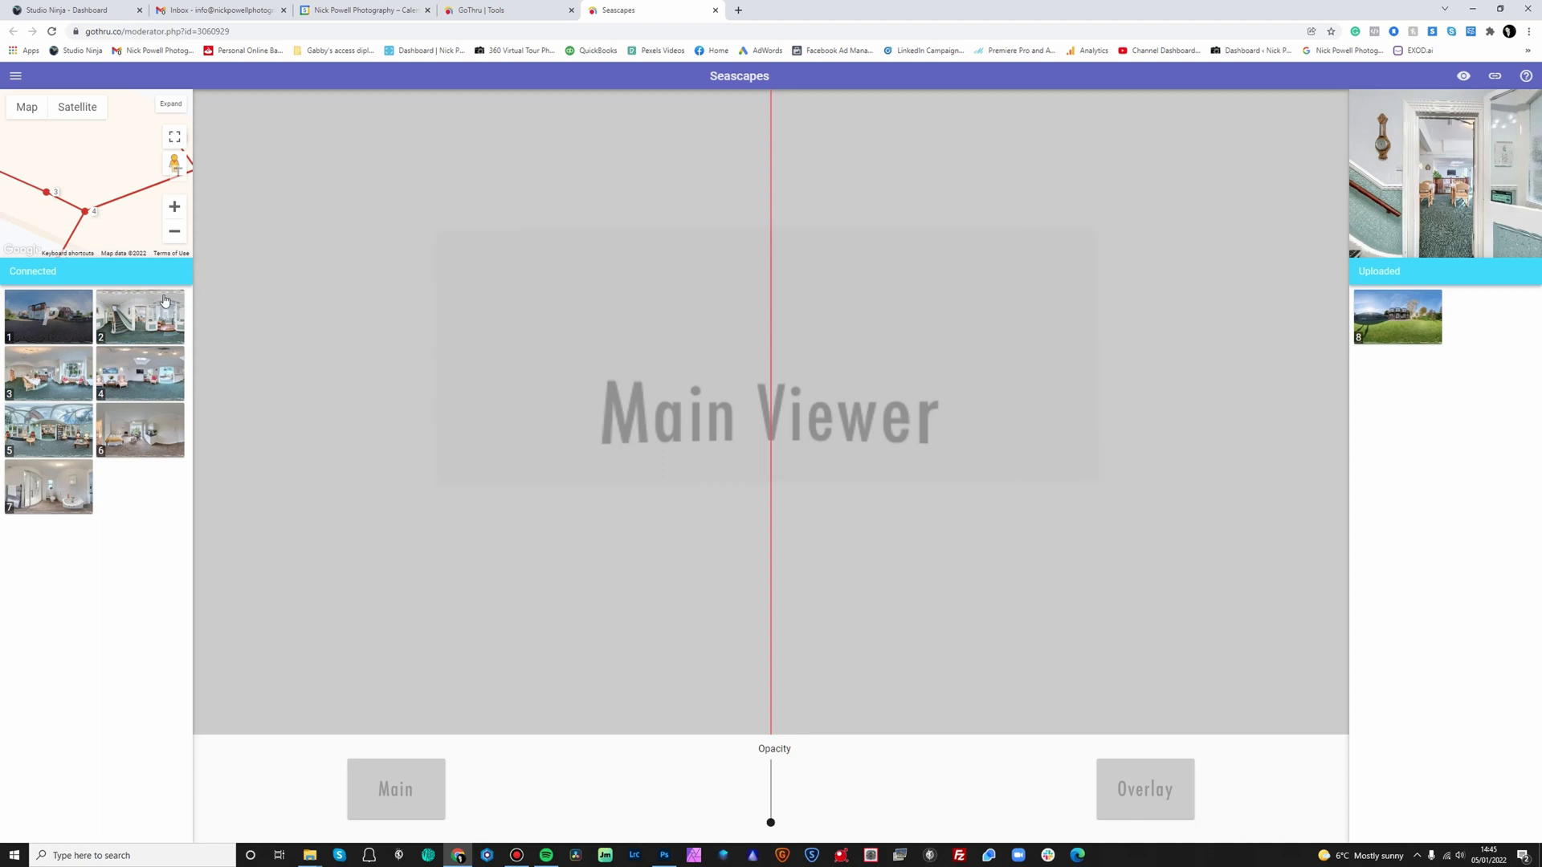
{"action": "left_click", "coordinate": [166, 106]}
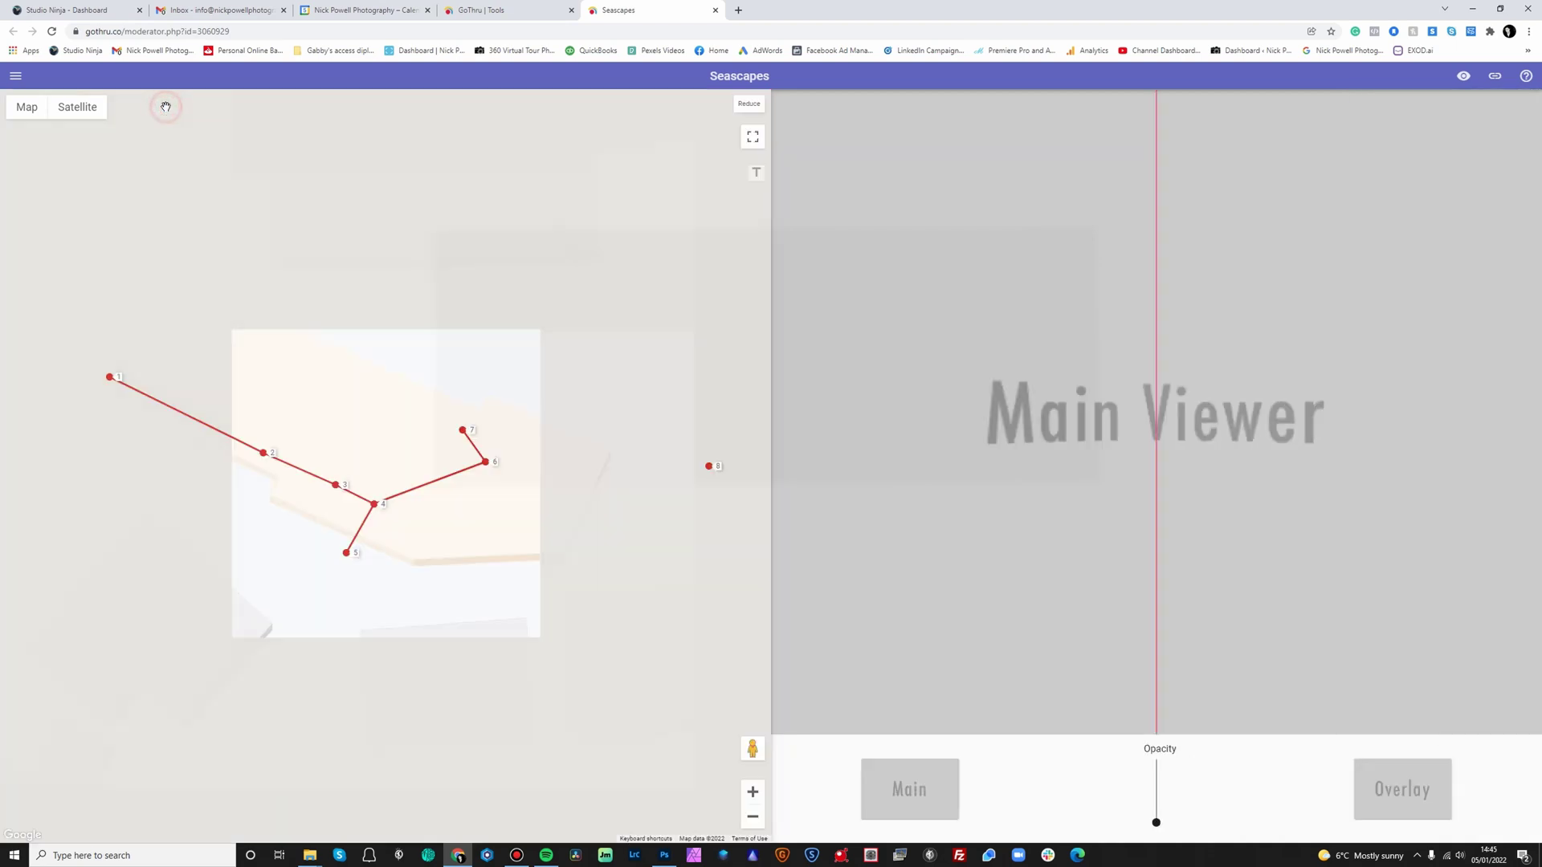
{"action": "left_click", "coordinate": [485, 467]}
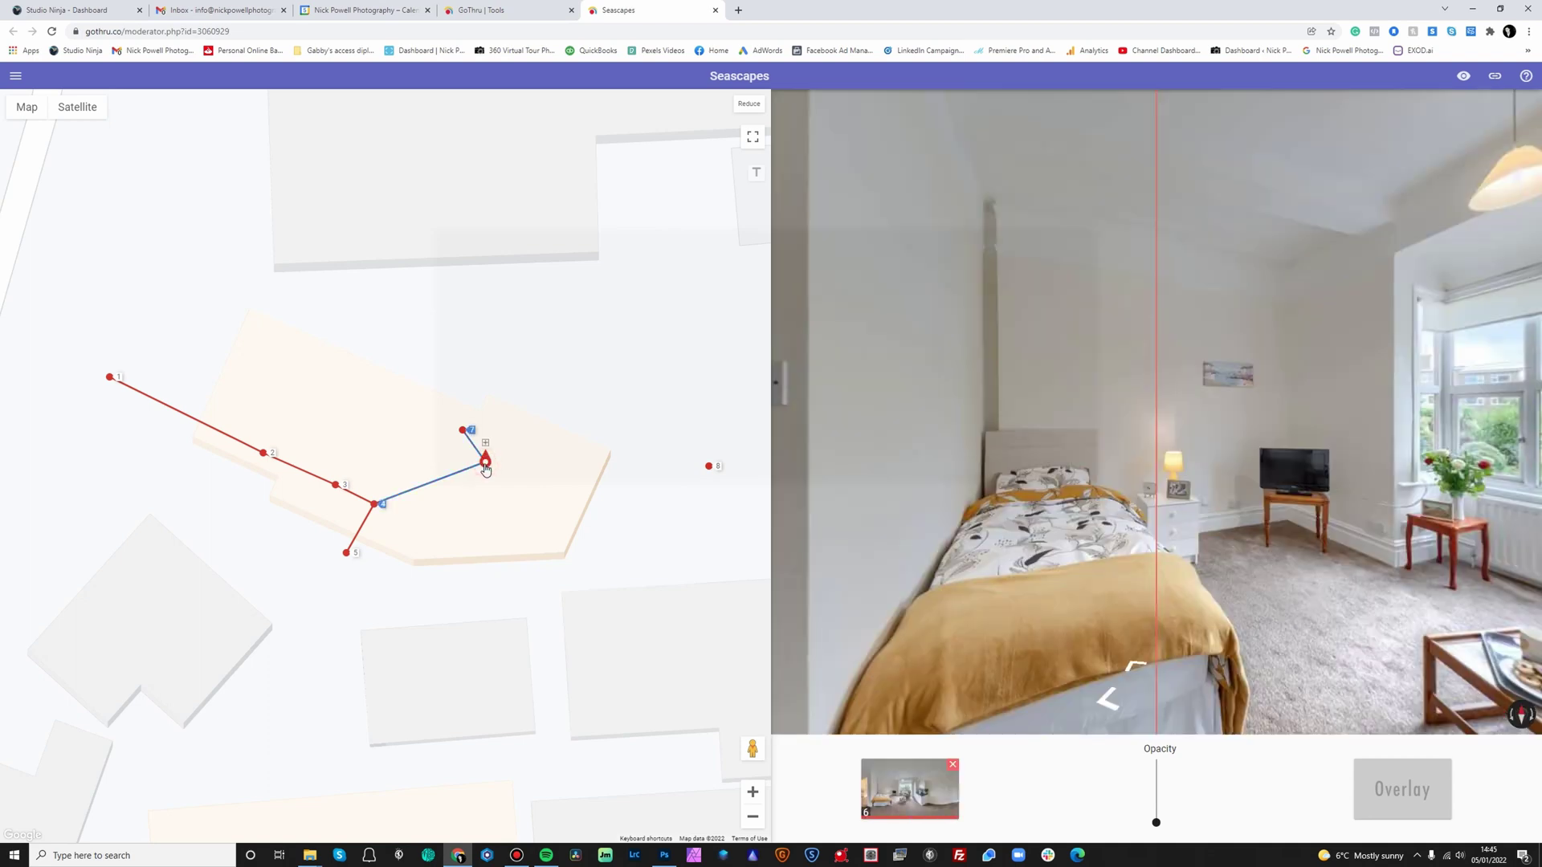
{"action": "left_click", "coordinate": [347, 554]}
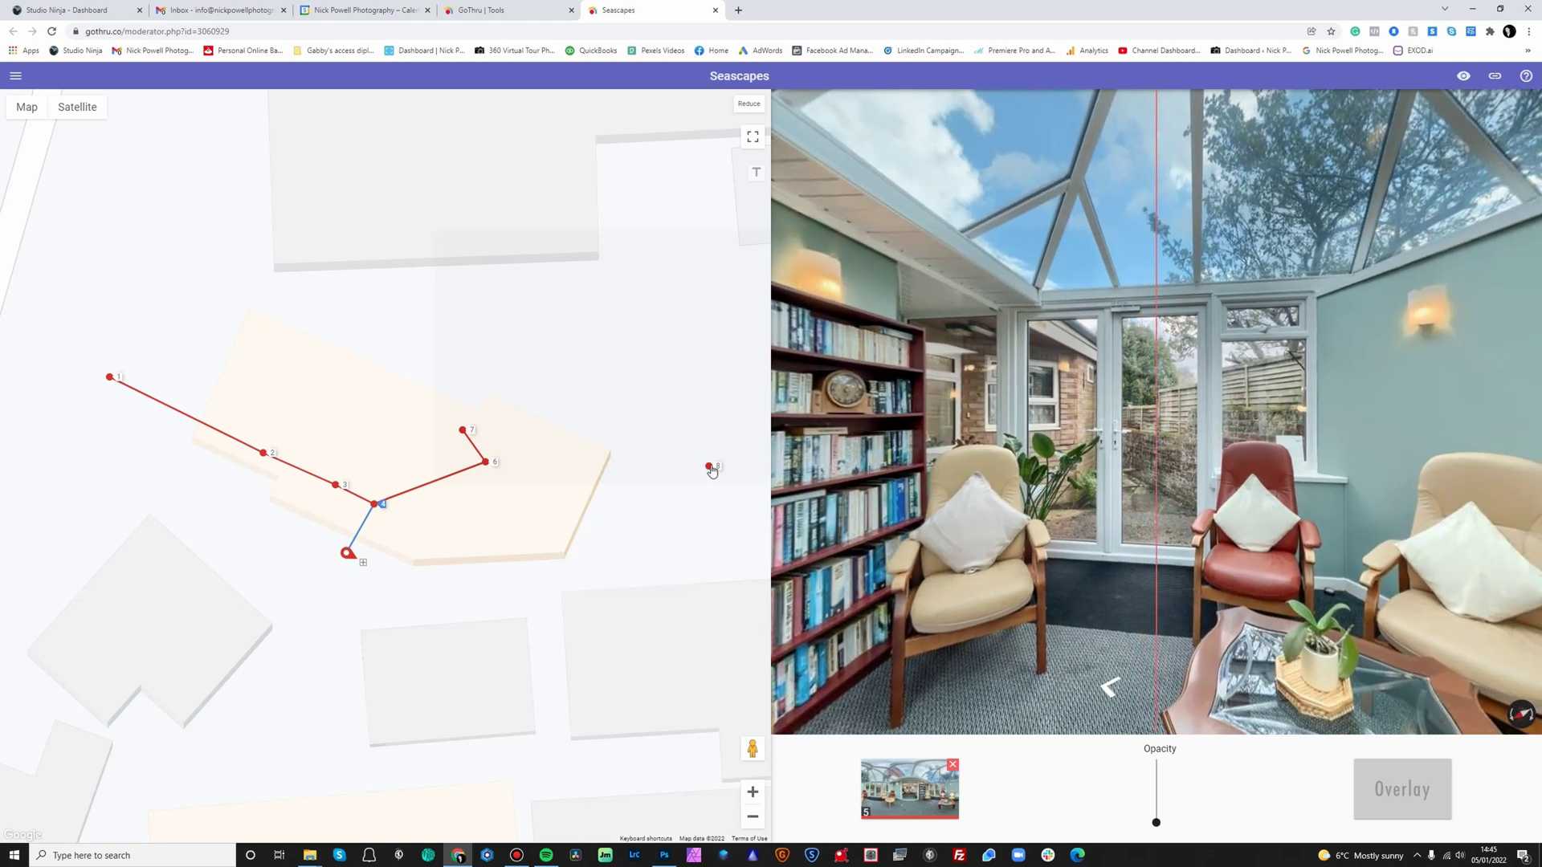
{"action": "left_click", "coordinate": [682, 475]}
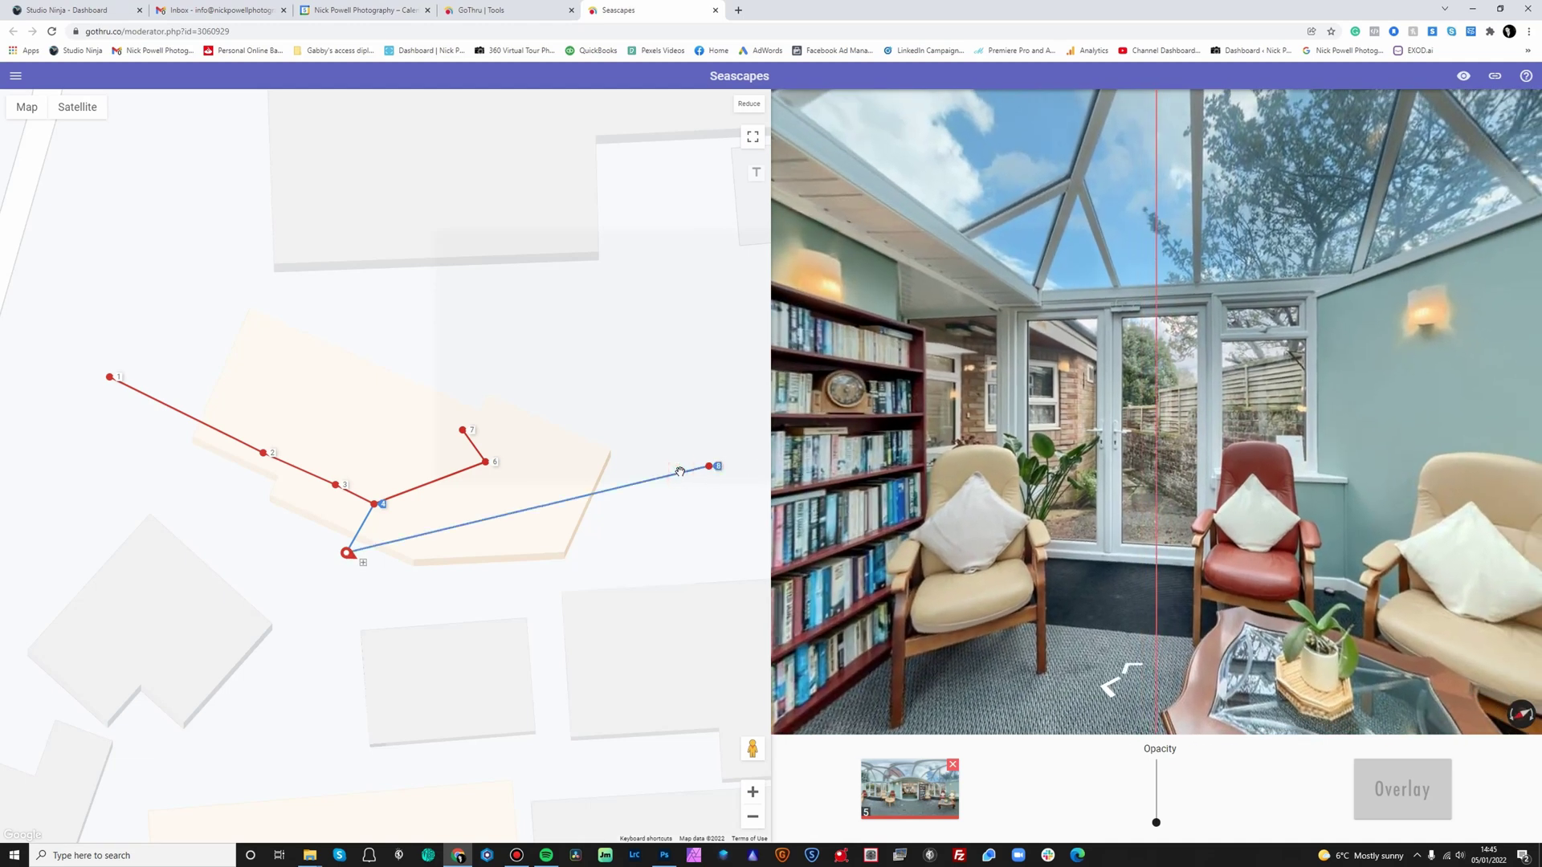
{"action": "mouse_move", "coordinate": [709, 466]}
{"action": "left_mouse_down"}
{"action": "mouse_move", "coordinate": [691, 562]}
{"action": "mouse_move", "coordinate": [640, 638]}
{"action": "mouse_move", "coordinate": [443, 606]}
{"action": "left_mouse_up"}
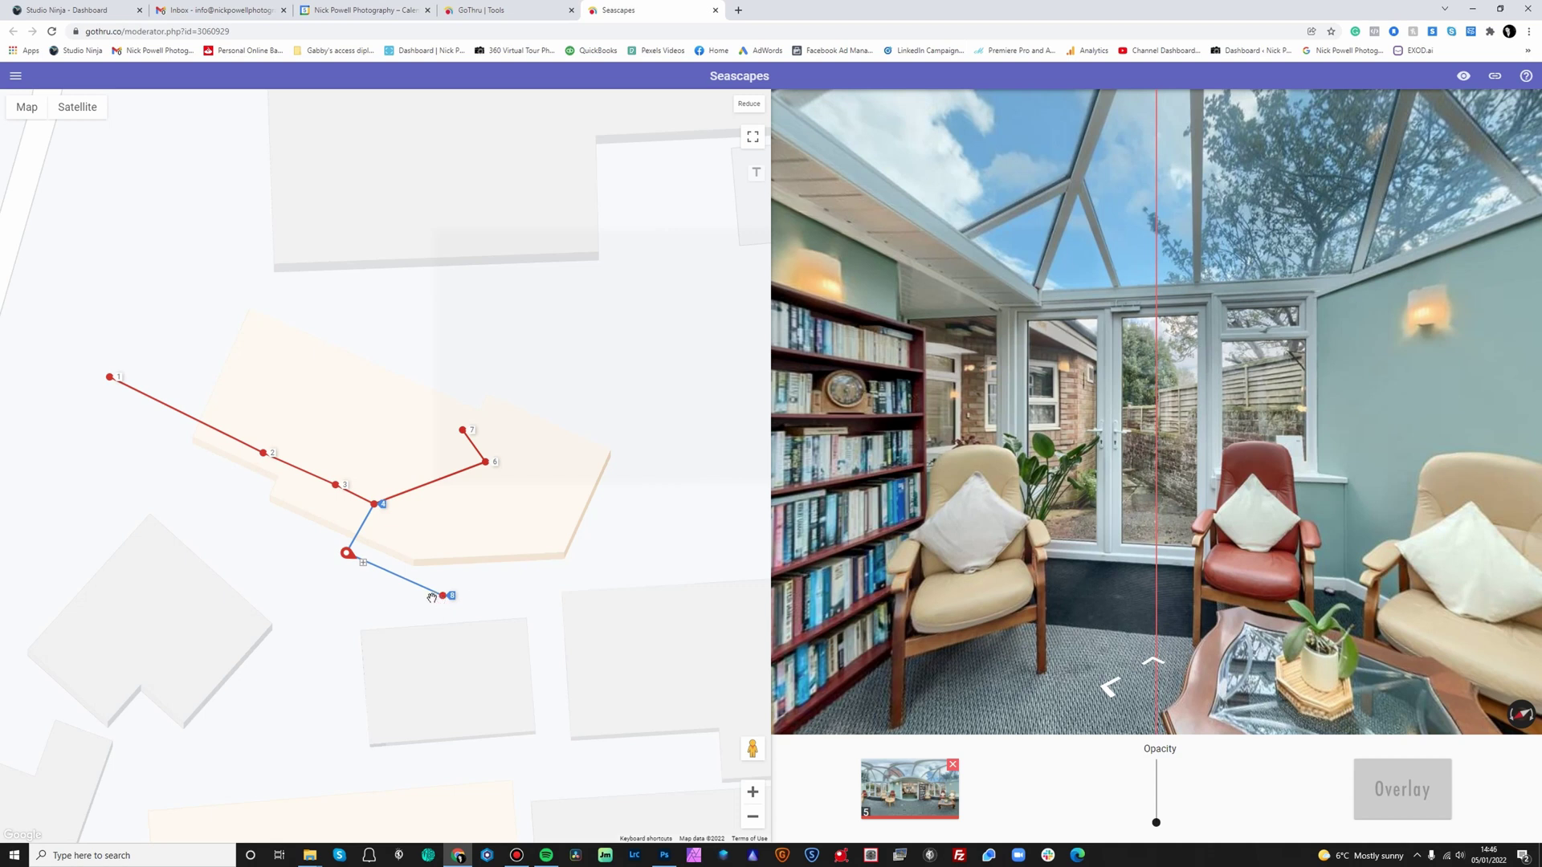
Rotate garden panorama 8's heading so its rear-of-house view faces panorama 5, then save the tour and close the moderator
{"action": "left_click", "coordinate": [442, 600]}
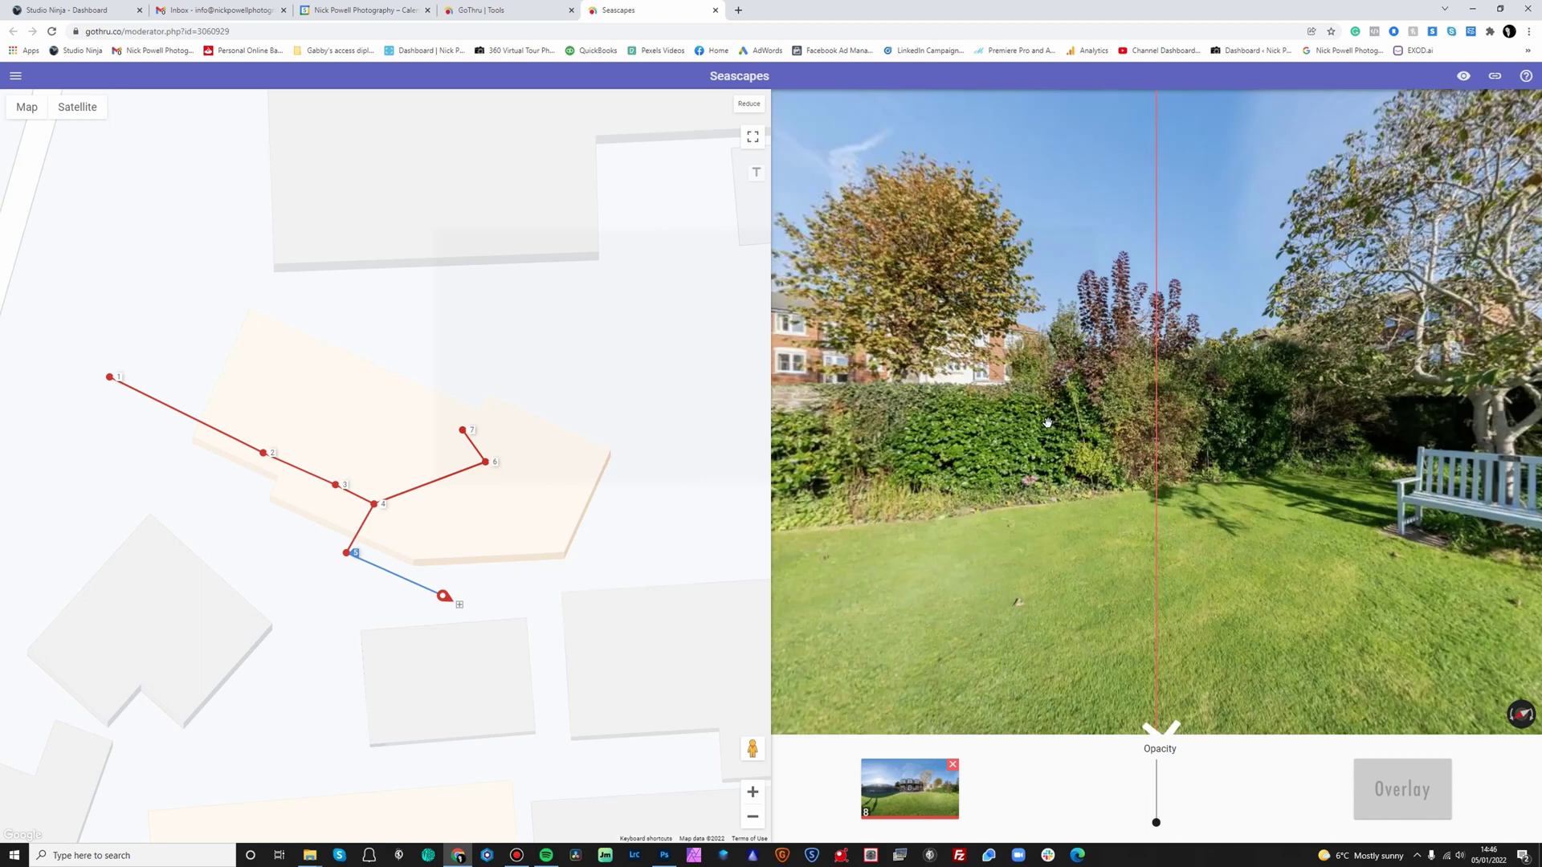
{"action": "mouse_move", "coordinate": [1058, 415]}
{"action": "left_mouse_down"}
{"action": "mouse_move", "coordinate": [1398, 406]}
{"action": "mouse_move", "coordinate": [1352, 415]}
{"action": "left_mouse_up"}
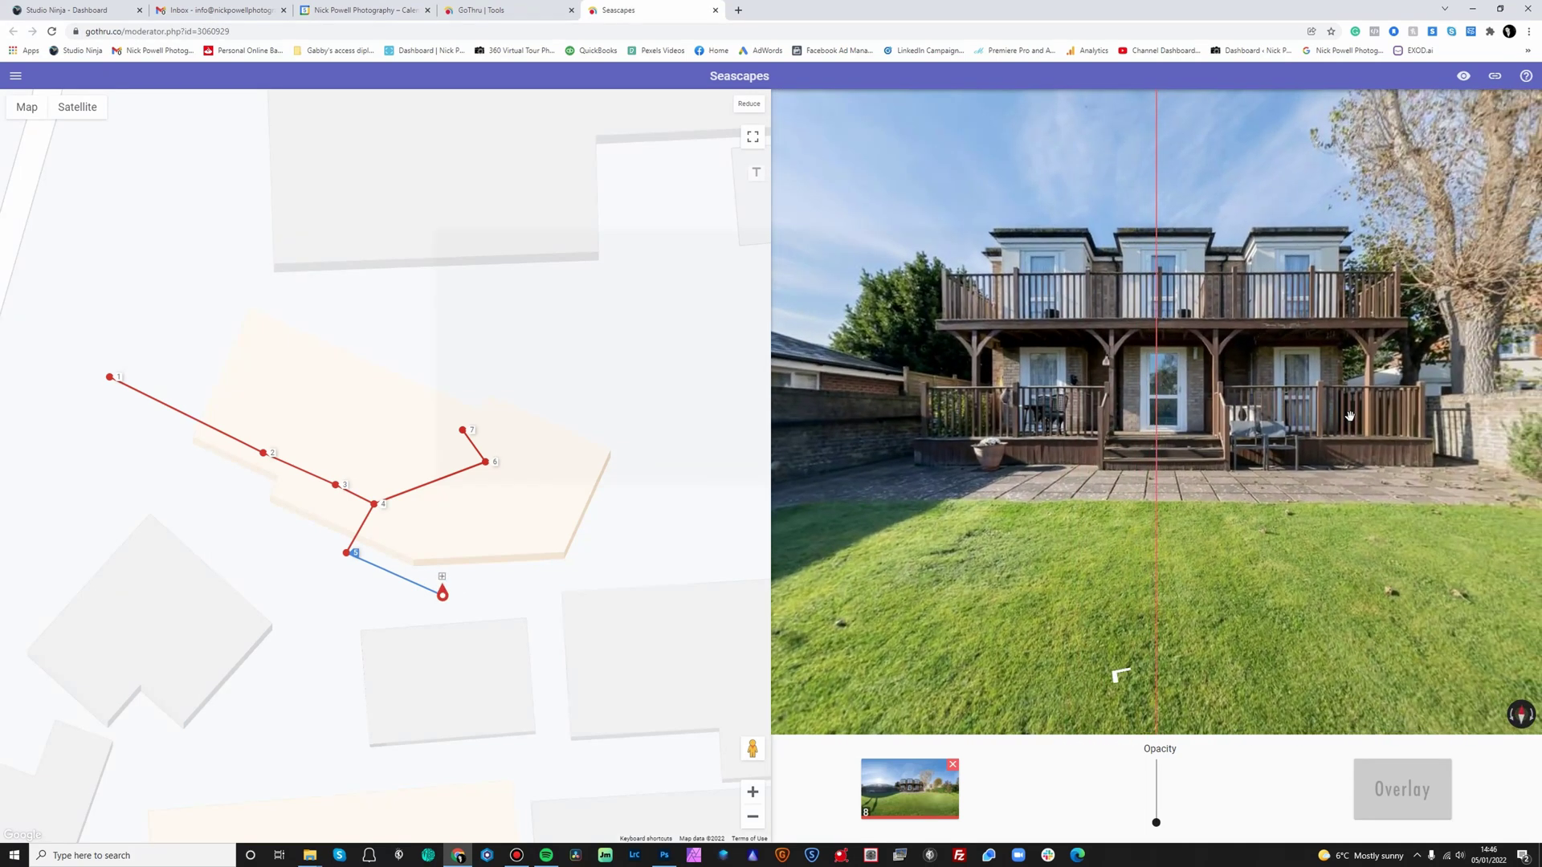
{"action": "left_click_drag", "start_coordinate": [441, 576], "coordinate": [416, 587]}
{"action": "left_click", "coordinate": [15, 75]}
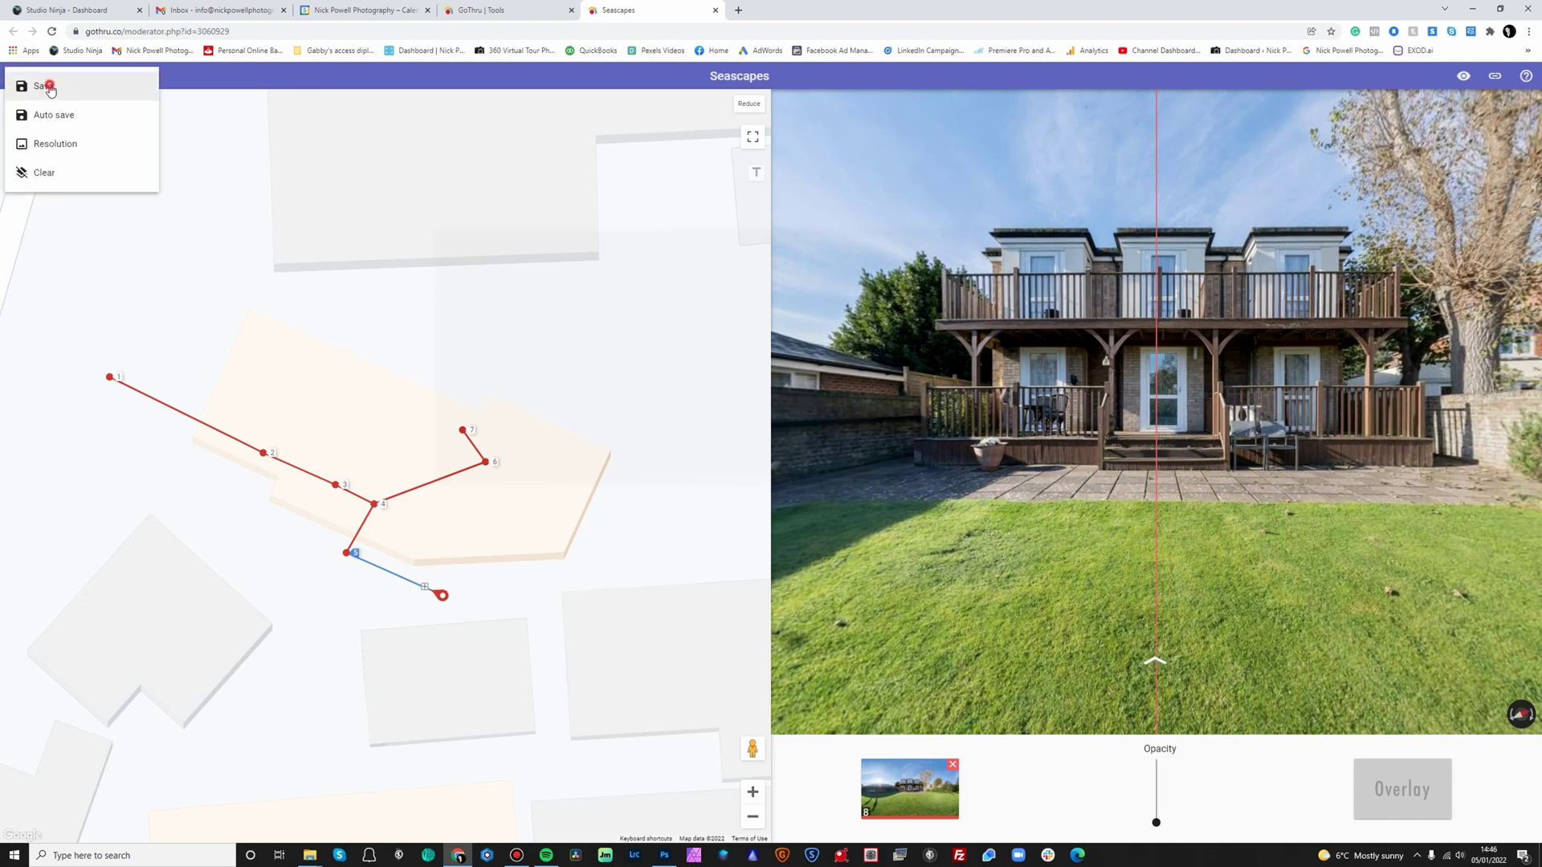
{"action": "left_click", "coordinate": [50, 89]}
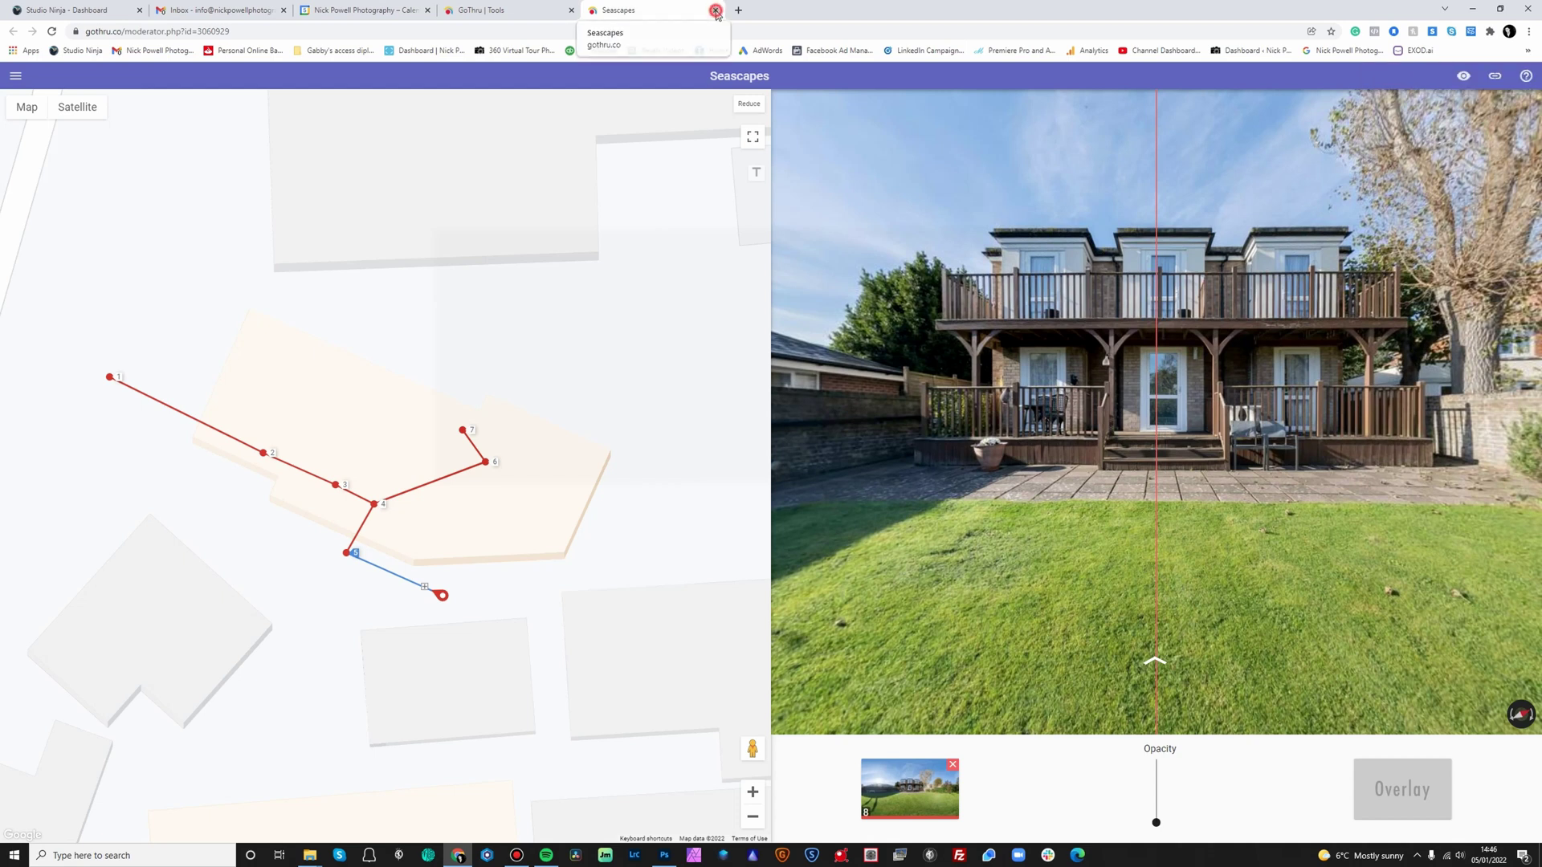
{"action": "left_click", "coordinate": [717, 11]}
Publish all eight Seascapes panoramas to Google Street View with the preselected account
{"action": "left_click", "coordinate": [1074, 242]}
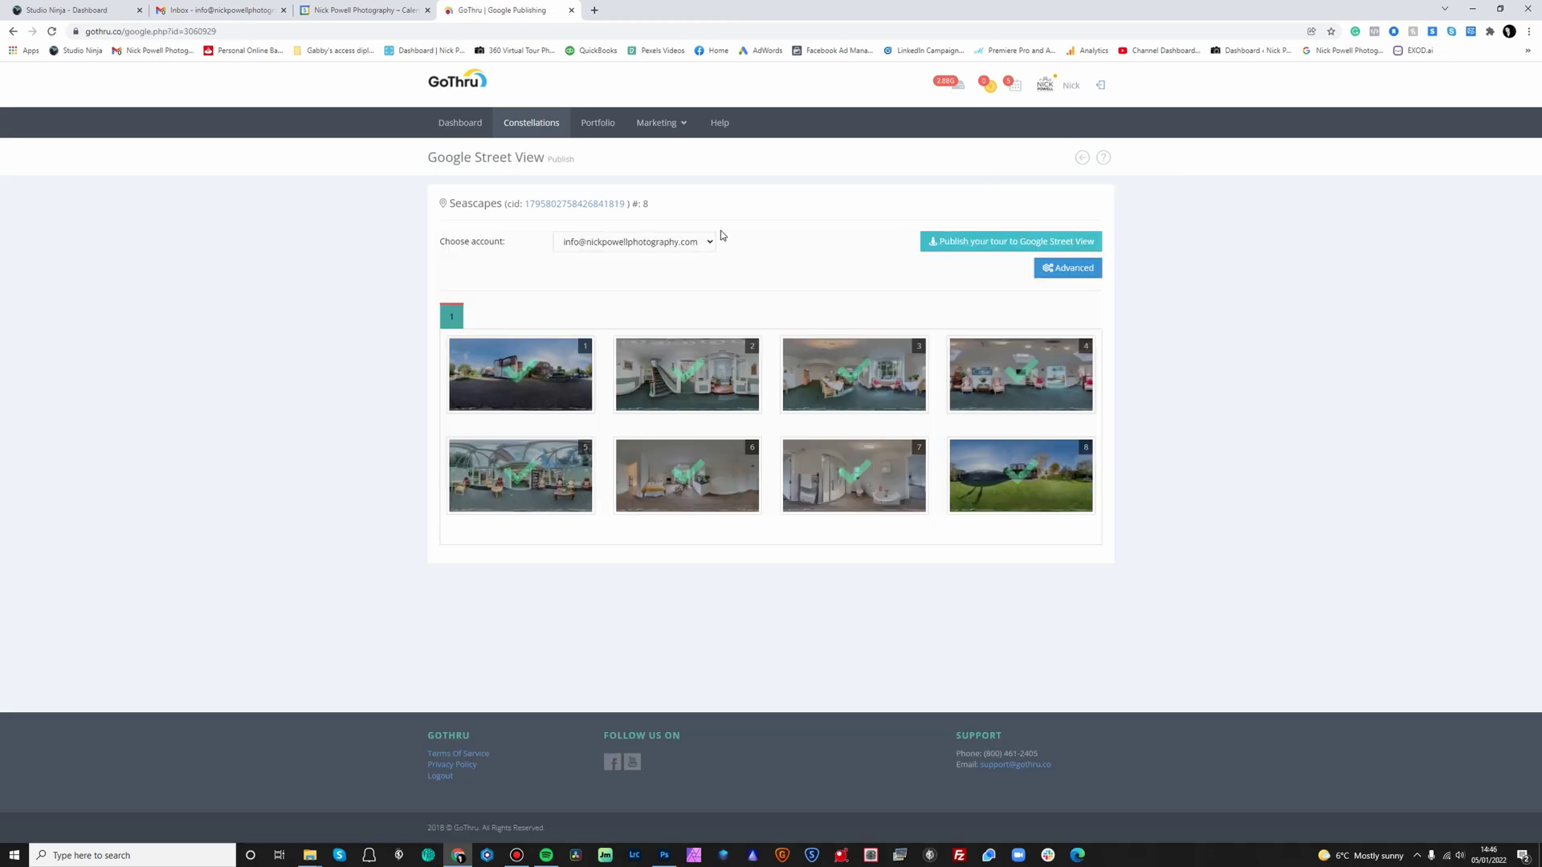
{"action": "left_click", "coordinate": [1030, 247]}
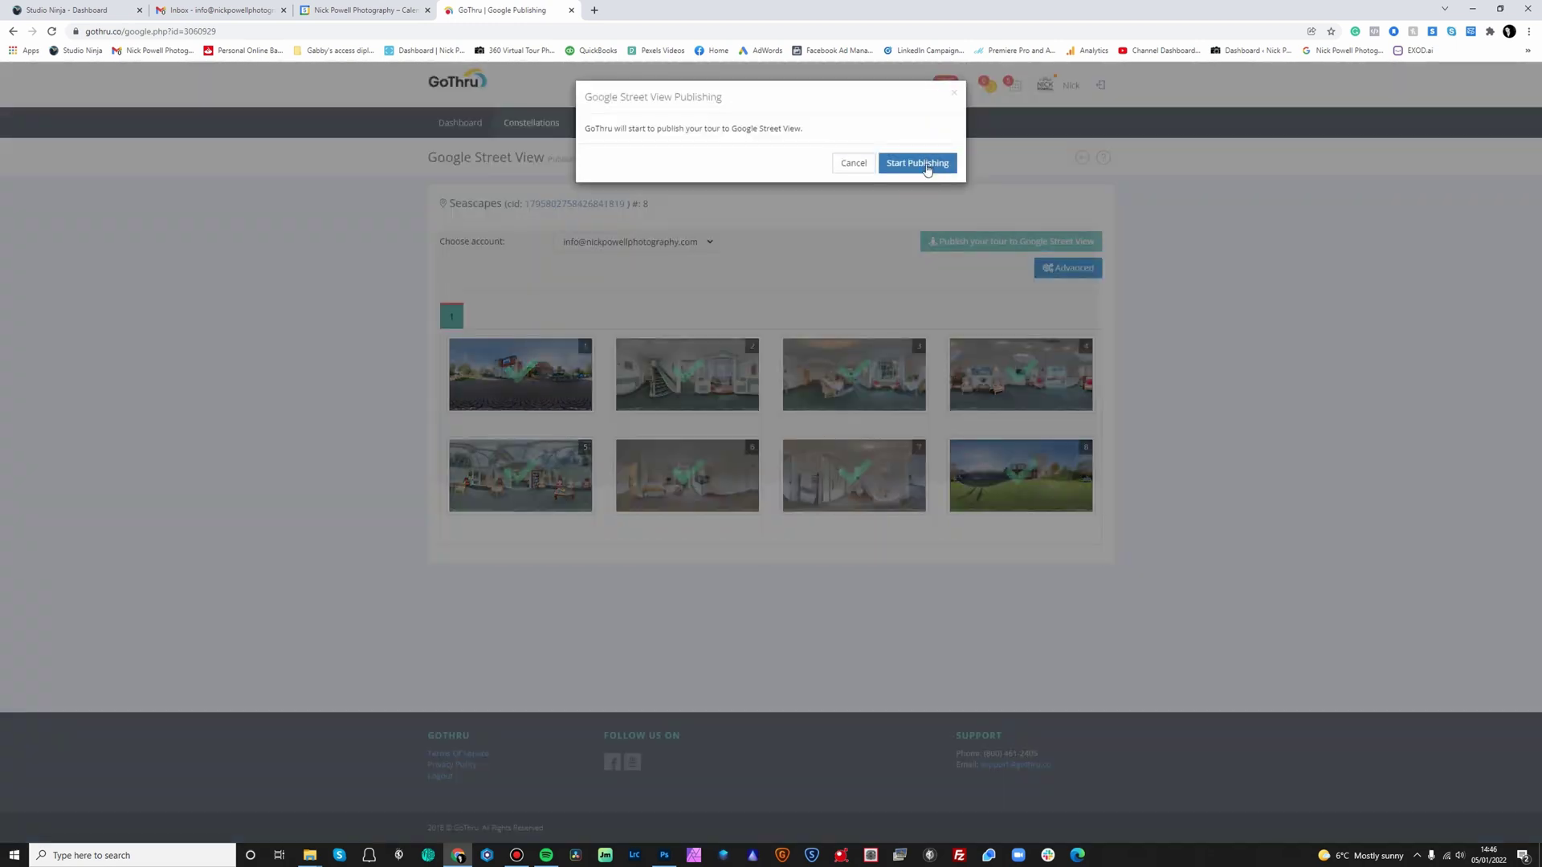
{"action": "left_click", "coordinate": [924, 157]}
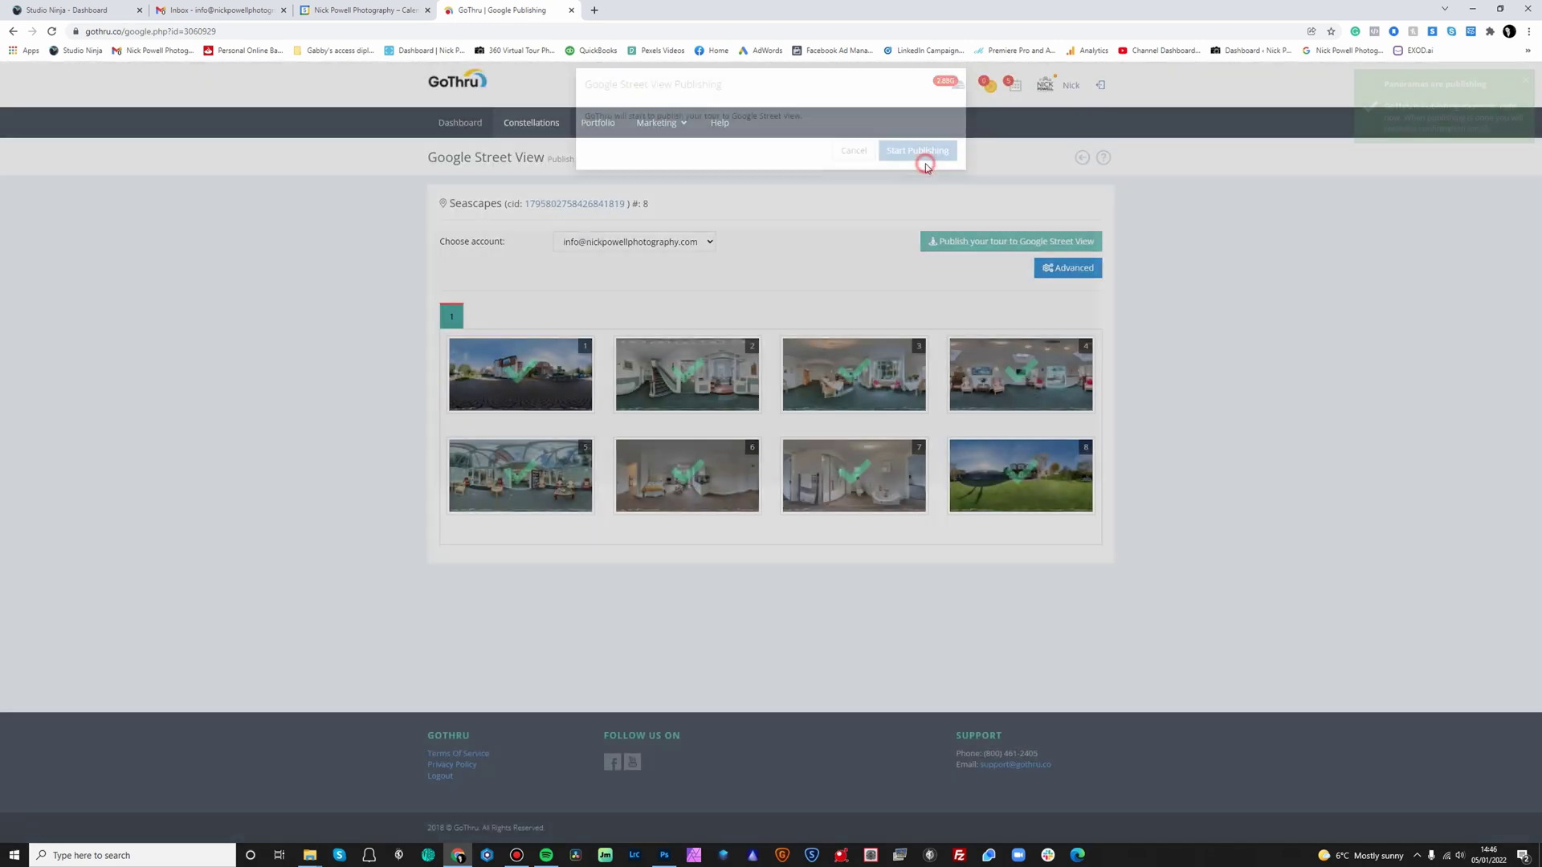